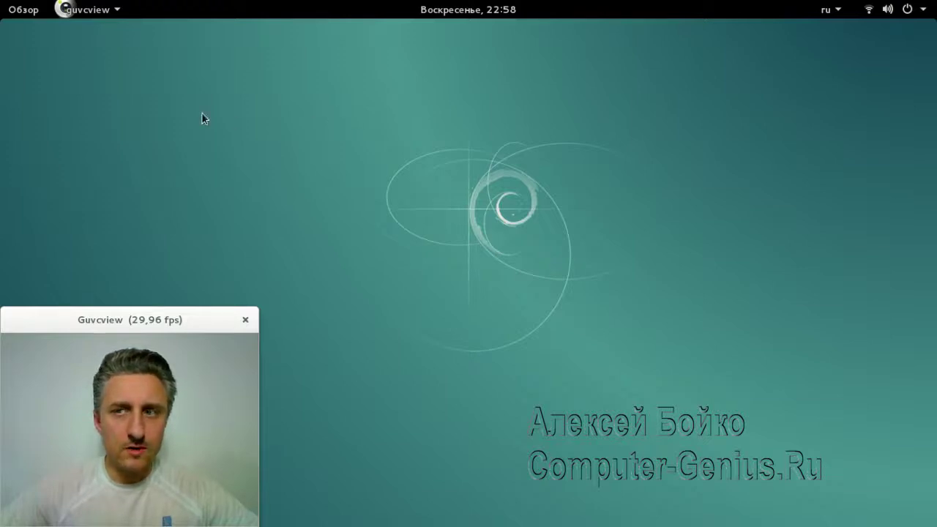
Toggle the Обзор overview and message tray a few times, finishing with the overview open
{"action": "left_click", "coordinate": [23, 11]}
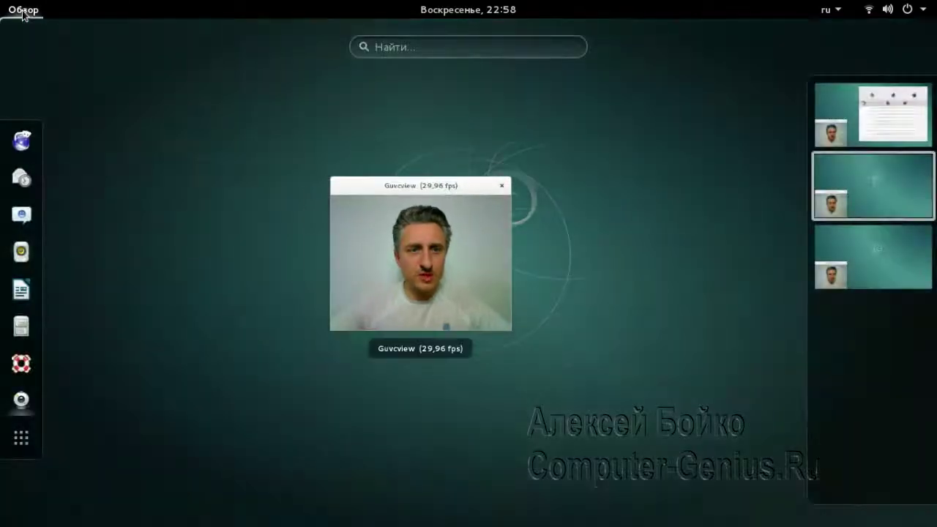
{"action": "left_click", "coordinate": [24, 12]}
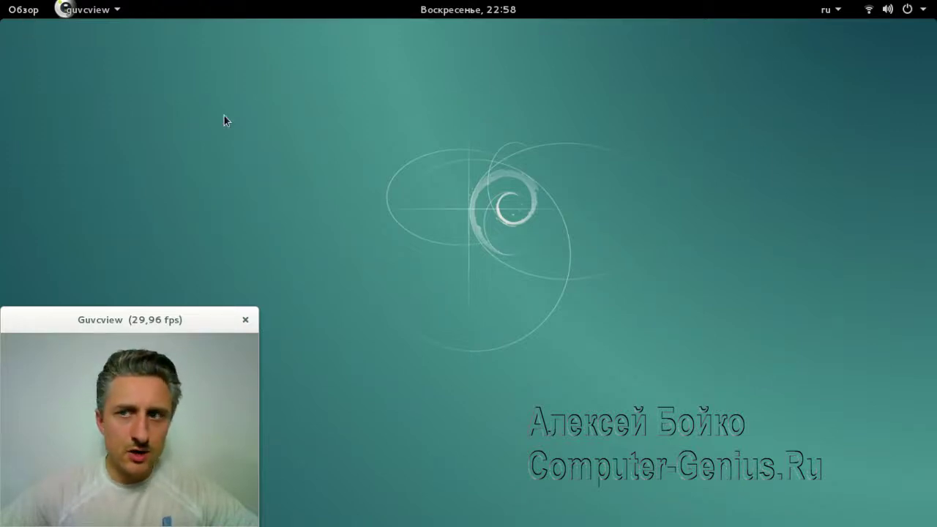
{"action": "left_click", "coordinate": [27, 10]}
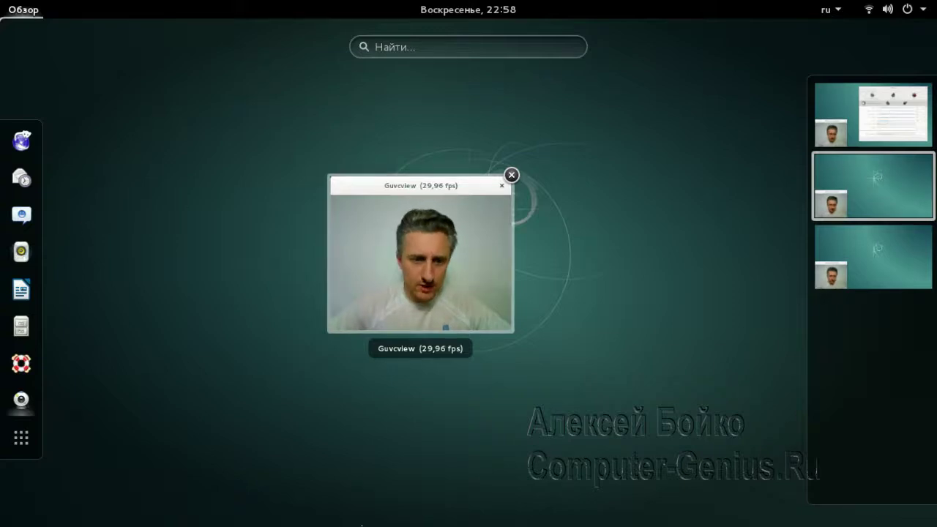
{"action": "mouse_move", "coordinate": [392, 526]}
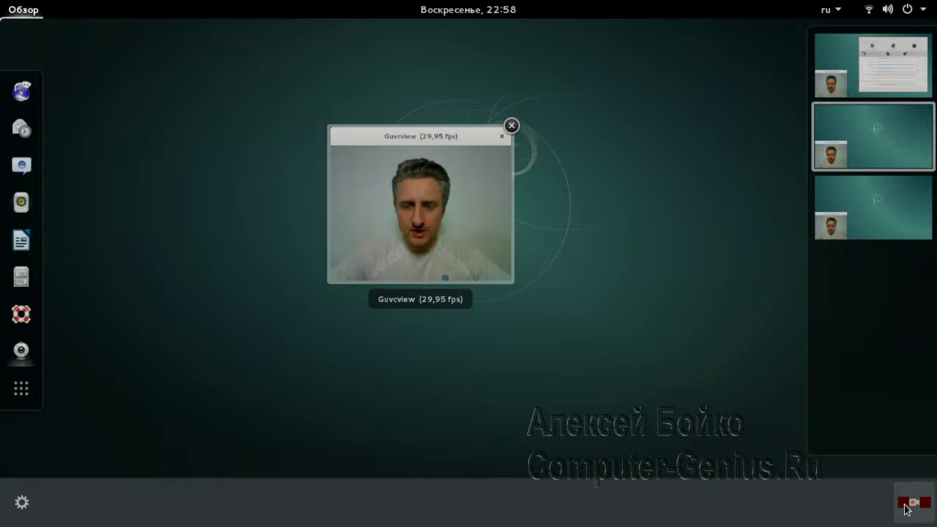
{"action": "left_click", "coordinate": [288, 339]}
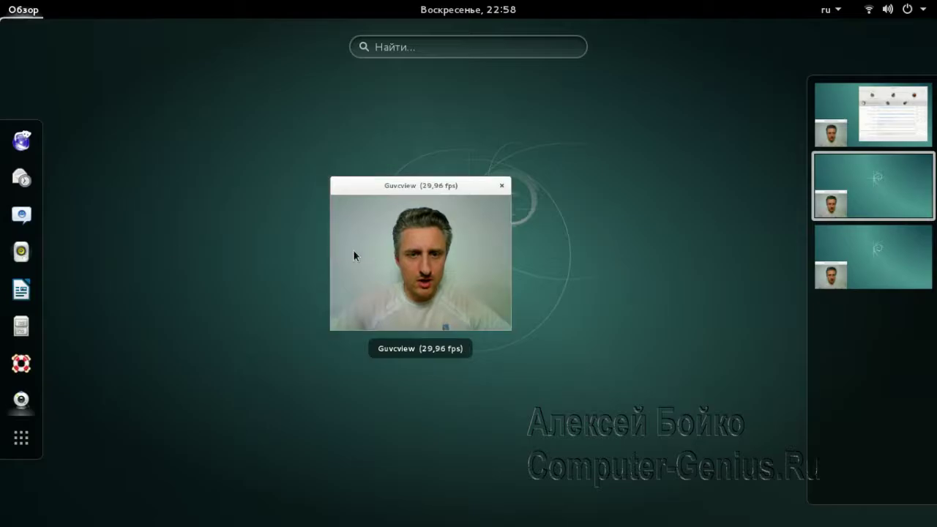
{"action": "left_click", "coordinate": [355, 255]}
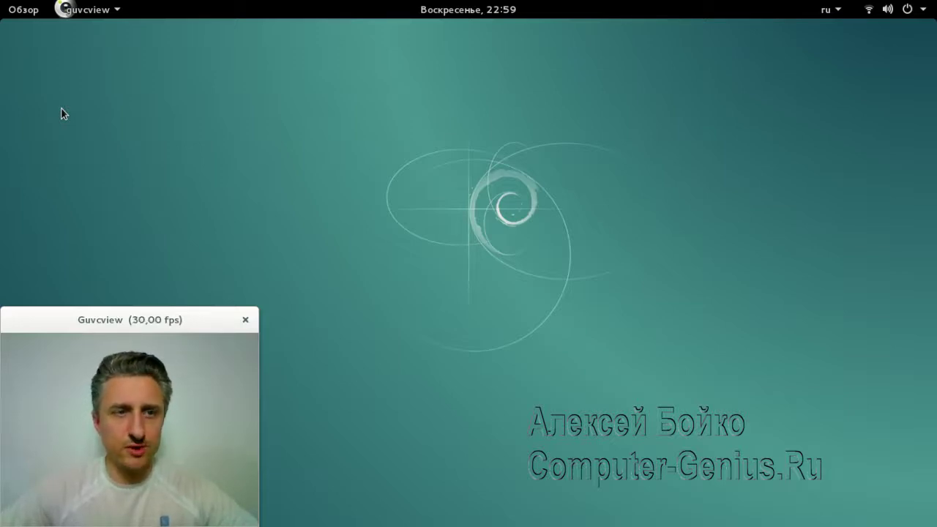
{"action": "left_click", "coordinate": [16, 12]}
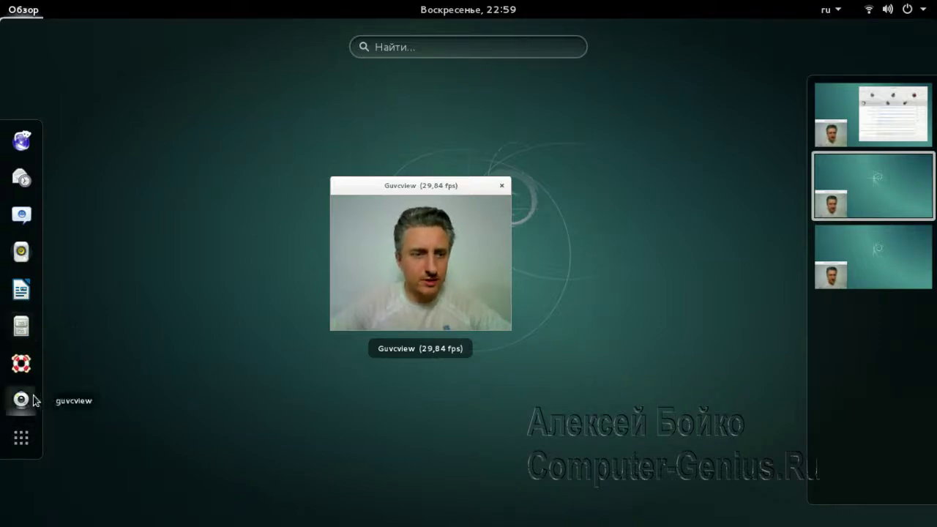
Remove Help and Evolution from the favourites and move Files up to second place
{"action": "right_click", "coordinate": [20, 365]}
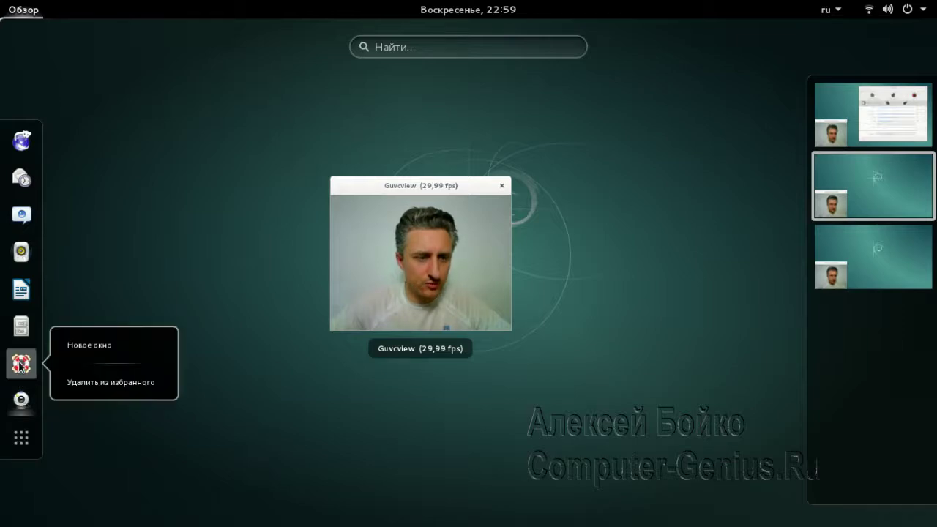
{"action": "left_click", "coordinate": [81, 385]}
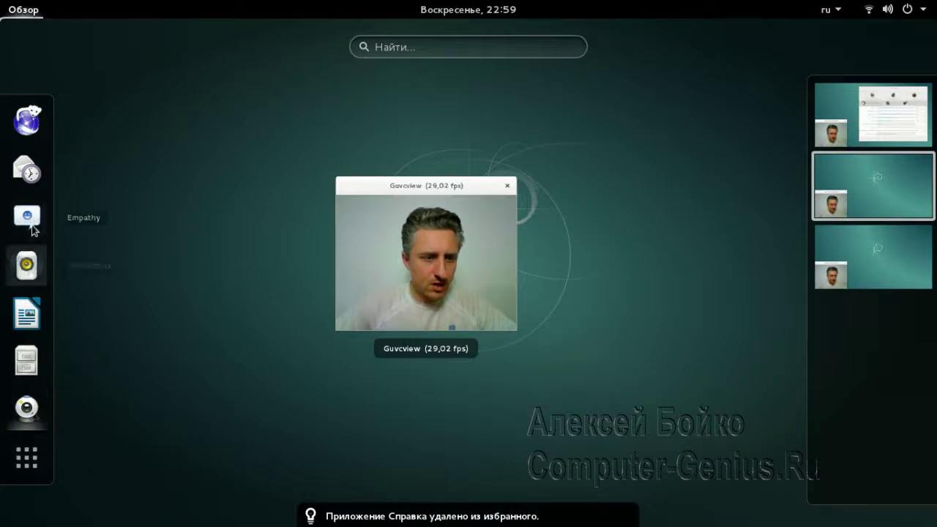
{"action": "right_click", "coordinate": [30, 172]}
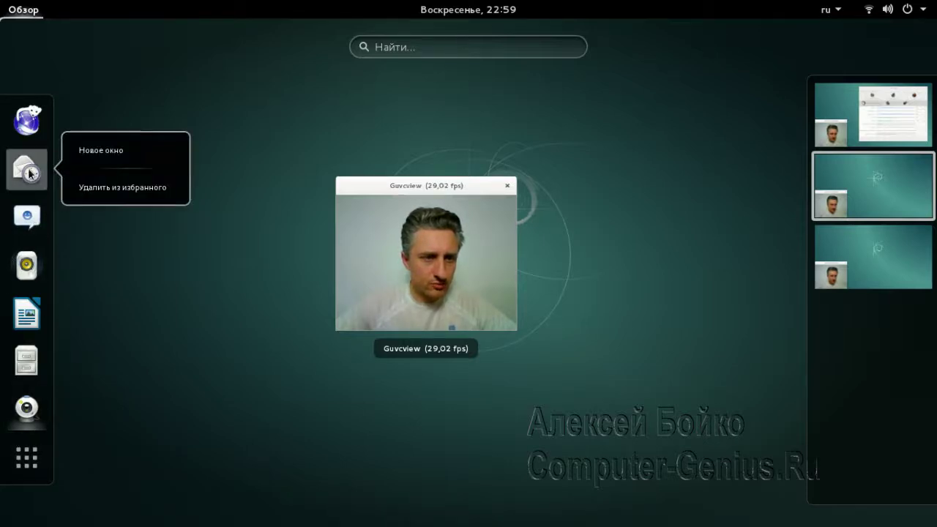
{"action": "left_click", "coordinate": [73, 188]}
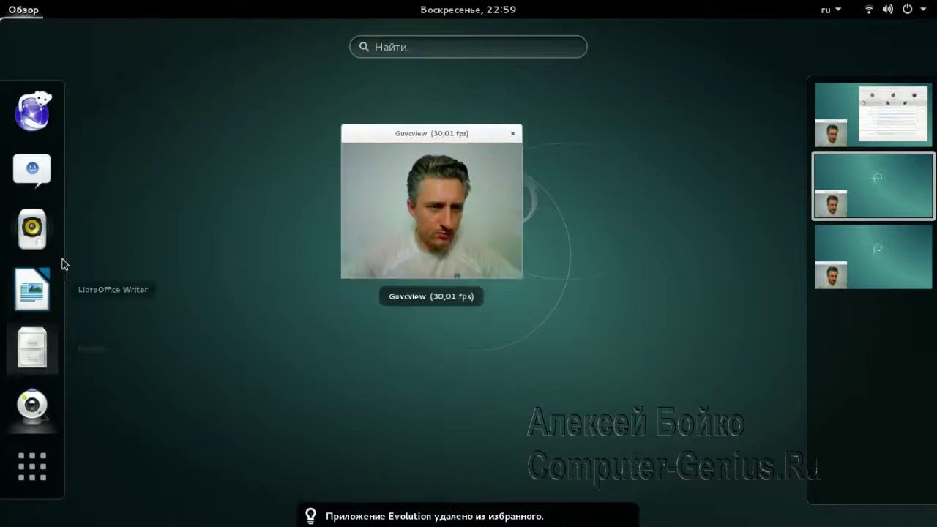
{"action": "left_click_drag", "start_coordinate": [33, 348], "coordinate": [42, 170]}
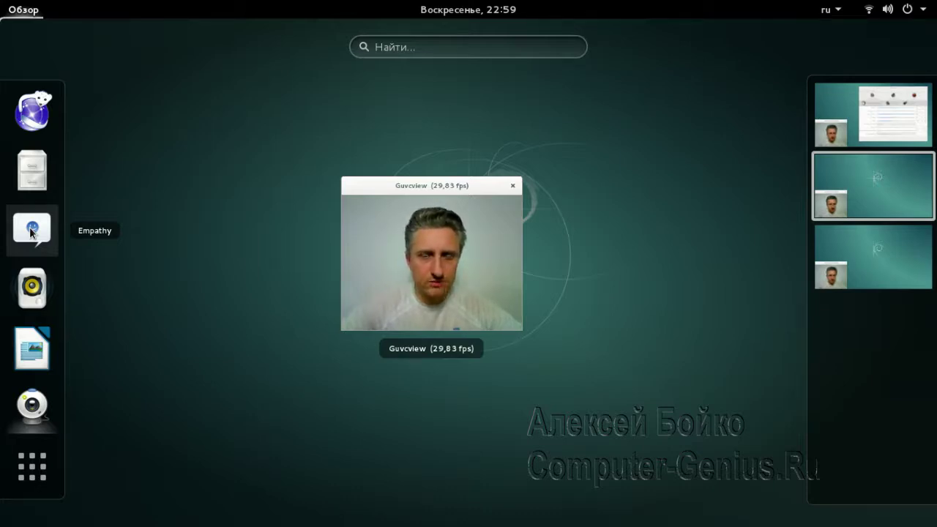
Remove Empathy from the favourites and move LibreOffice Writer above Rhythmbox
{"action": "right_click", "coordinate": [32, 231]}
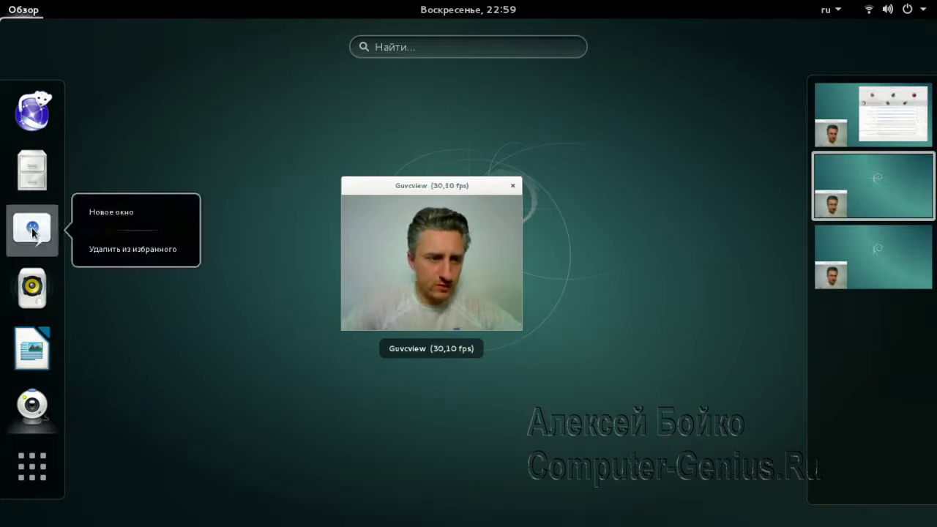
{"action": "left_click", "coordinate": [85, 251]}
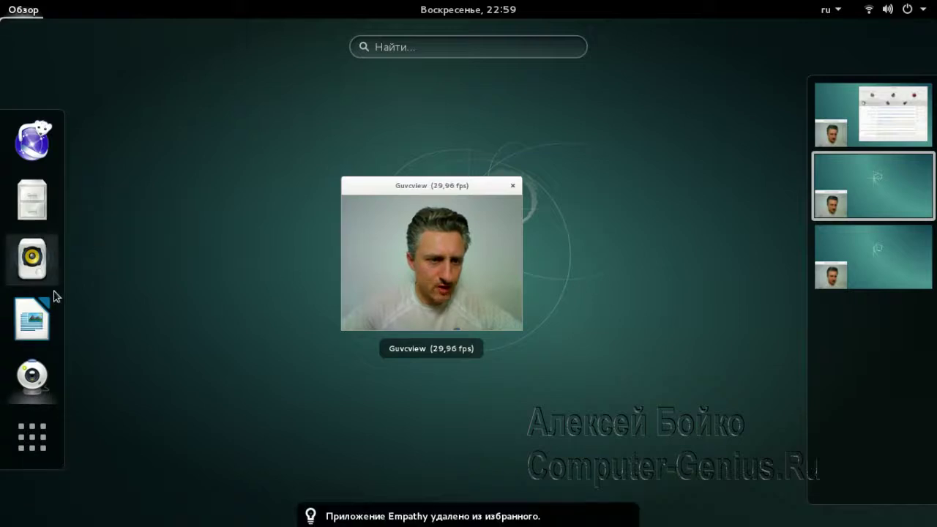
{"action": "left_click_drag", "start_coordinate": [53, 314], "coordinate": [39, 247]}
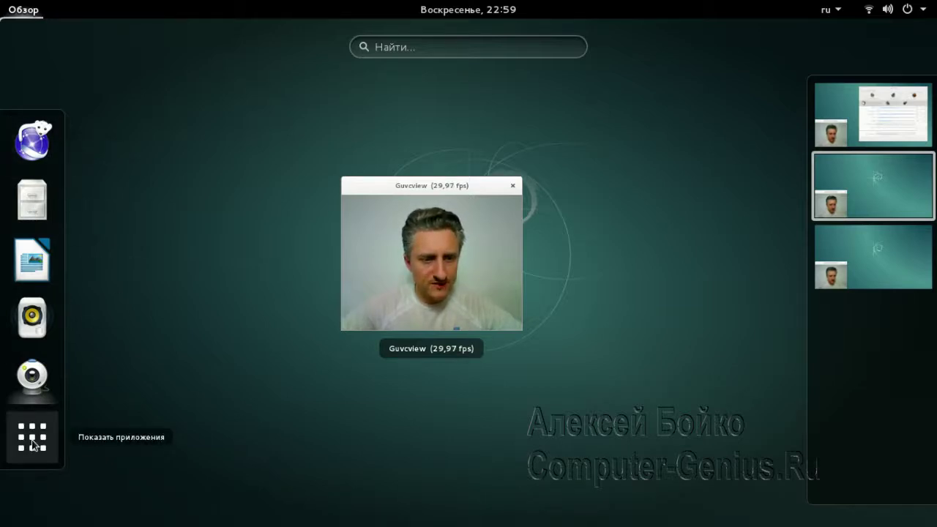
Browse the application grid's Популярные and Все views, then reopen the grid from the desktop
{"action": "left_click", "coordinate": [33, 444]}
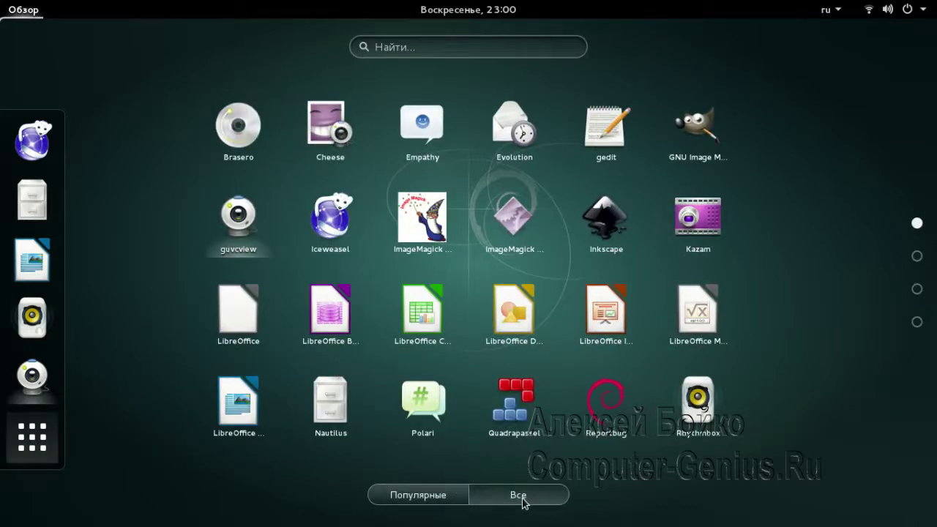
{"action": "left_click", "coordinate": [422, 500]}
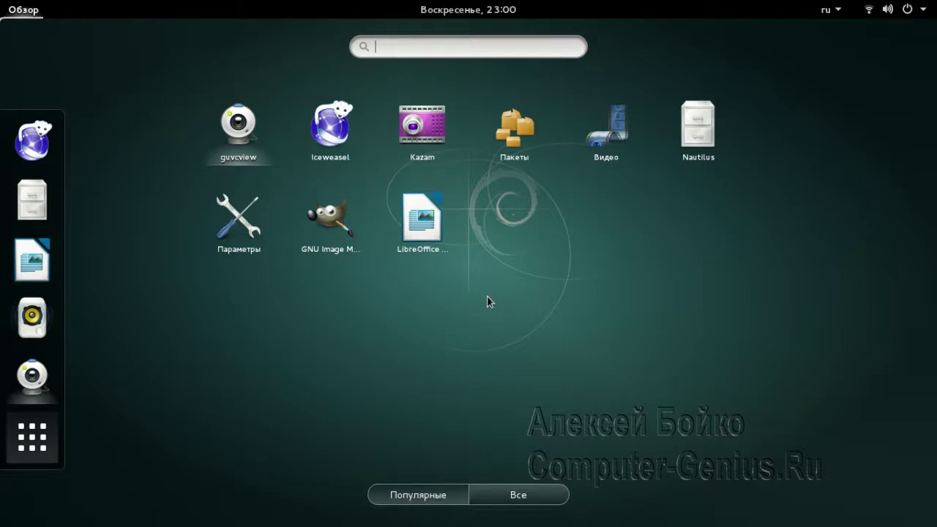
{"action": "left_click", "coordinate": [518, 496]}
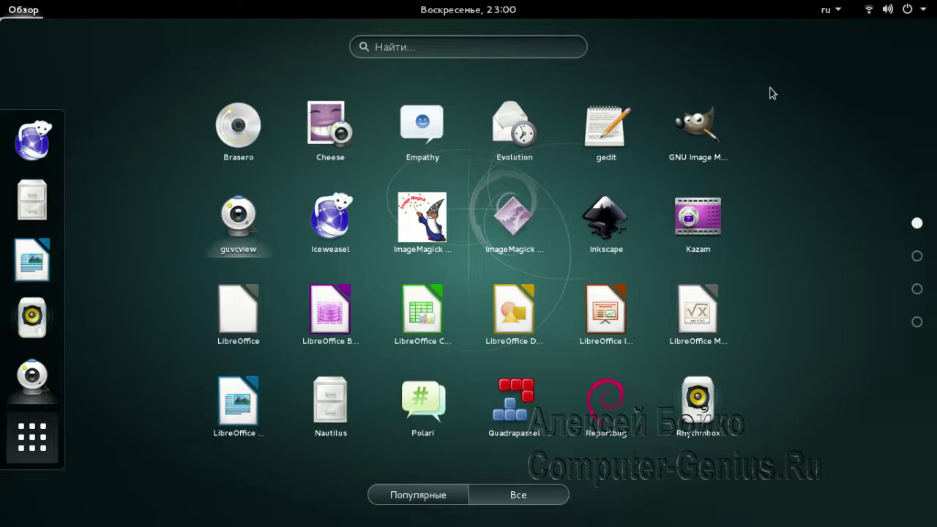
{"action": "key", "text": "Escape"}
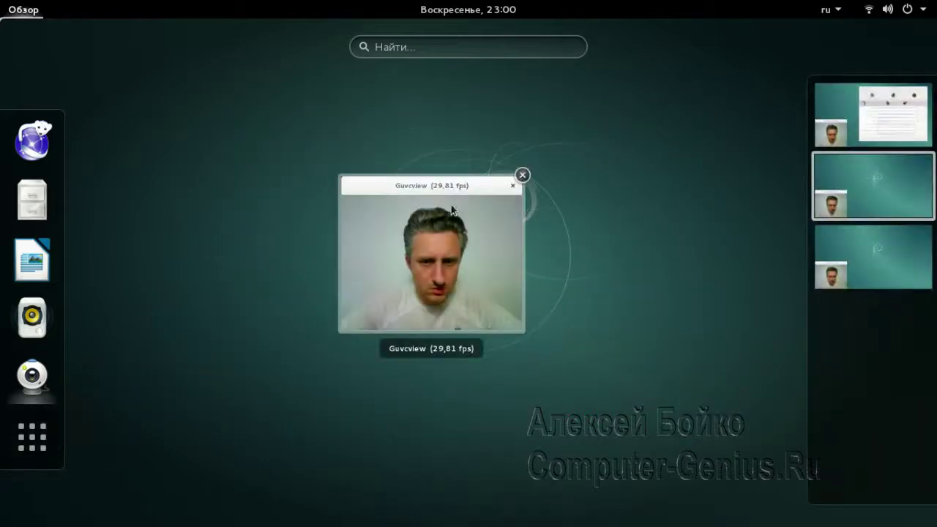
{"action": "left_click", "coordinate": [452, 210]}
{"action": "mouse_move", "coordinate": [2, 2]}
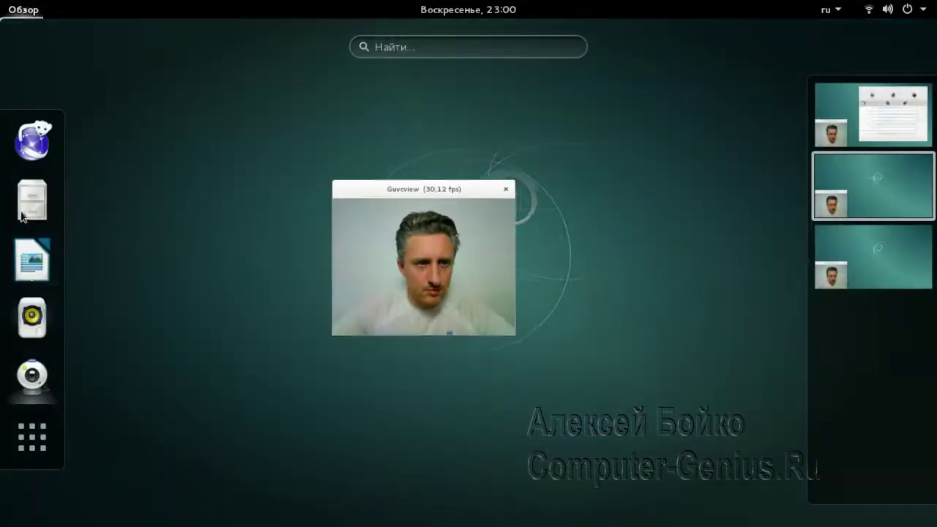
{"action": "left_click", "coordinate": [32, 437]}
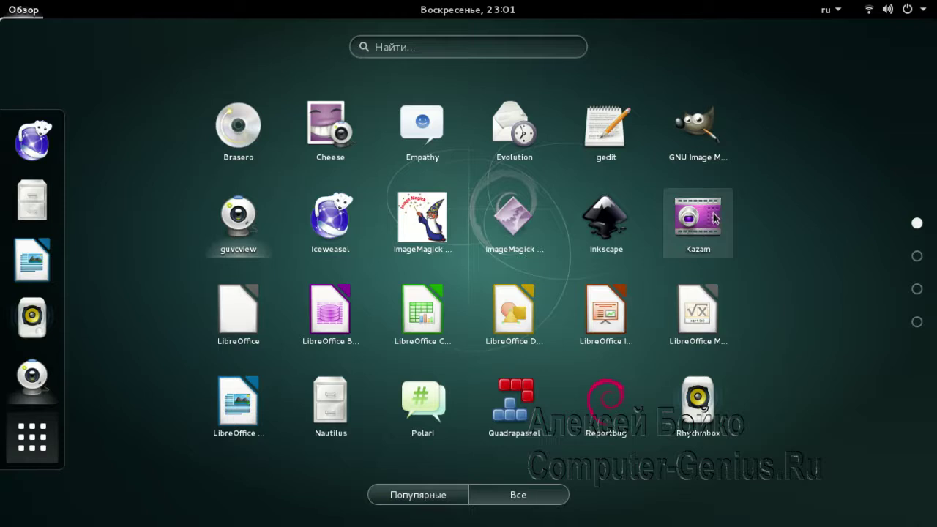
Pin LibreOffice Calc to the favourites and place it next to Writer
{"action": "right_click", "coordinate": [420, 316]}
{"action": "left_click", "coordinate": [527, 357]}
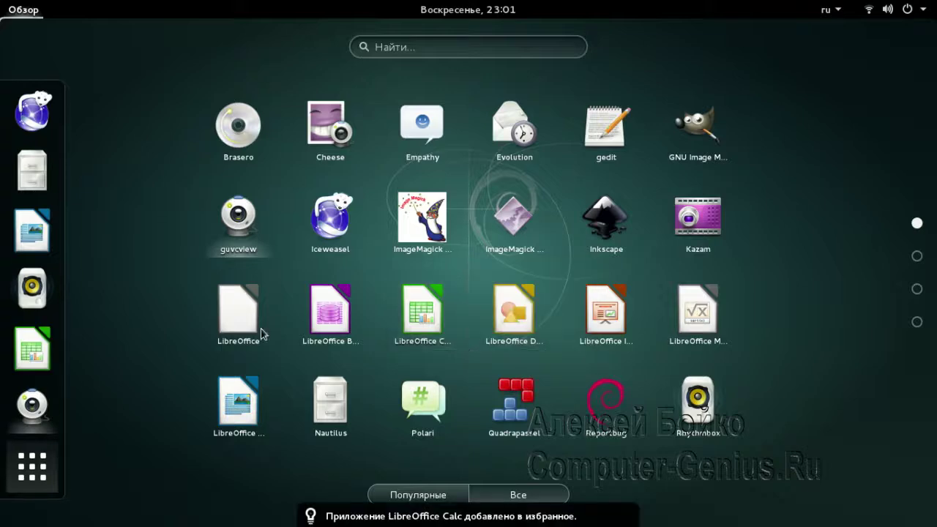
{"action": "left_click_drag", "start_coordinate": [33, 348], "coordinate": [29, 275]}
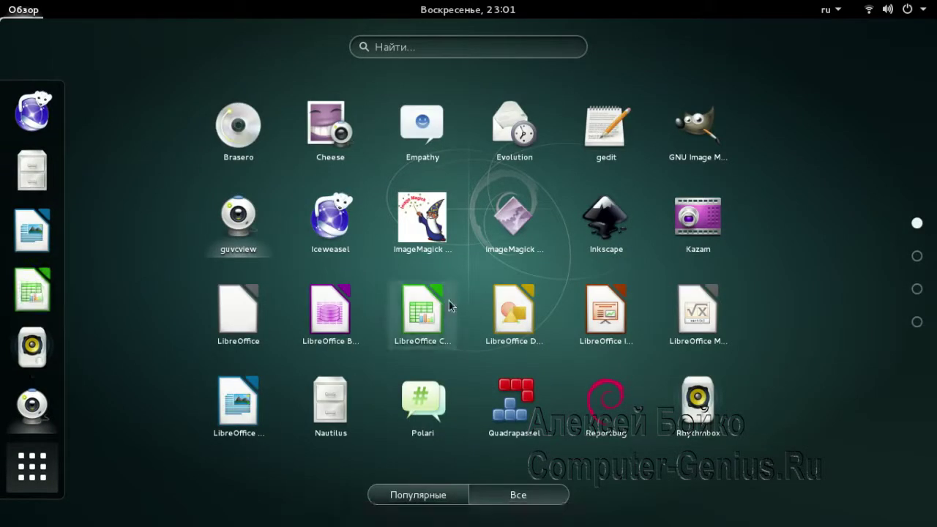
{"action": "scroll", "coordinate": [512, 307], "scroll_direction": "down", "scroll_amount": 1}
{"action": "scroll", "coordinate": [505, 292], "scroll_direction": "up", "scroll_amount": 1}
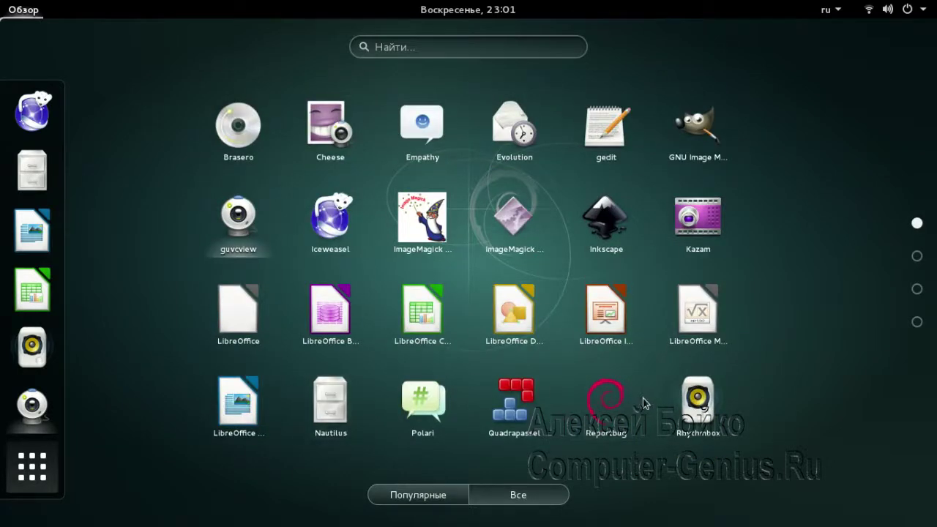
{"action": "scroll", "coordinate": [629, 388], "scroll_direction": "down", "scroll_amount": 1}
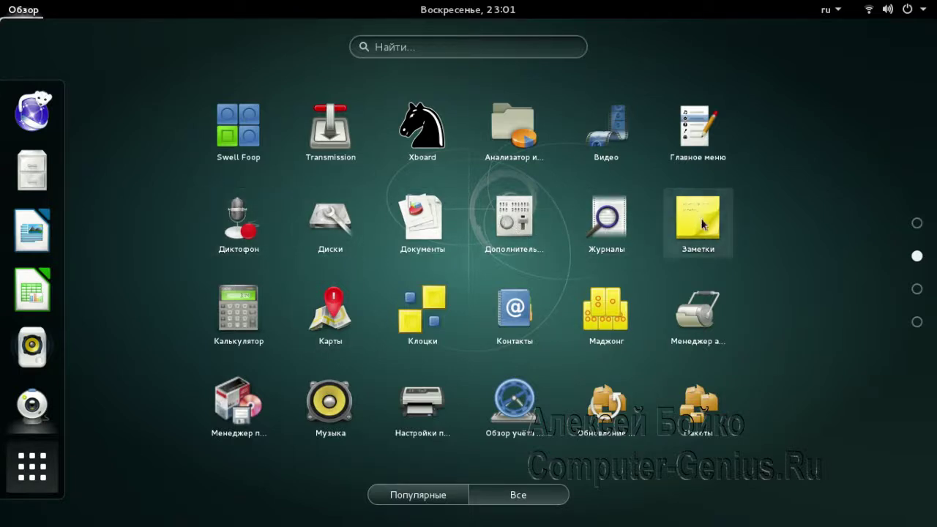
Launch and close Калькулятор, then return to the application grid
{"action": "left_click", "coordinate": [240, 322]}
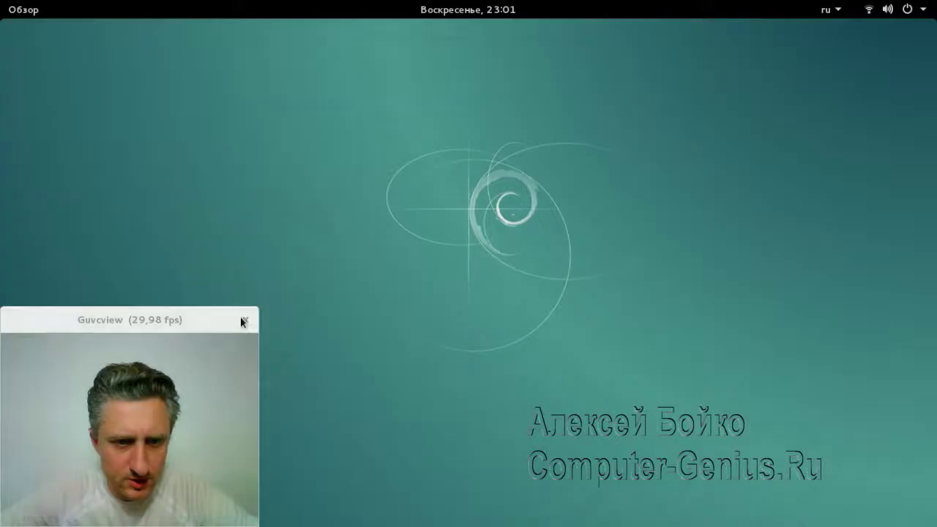
{"action": "left_click", "coordinate": [237, 89]}
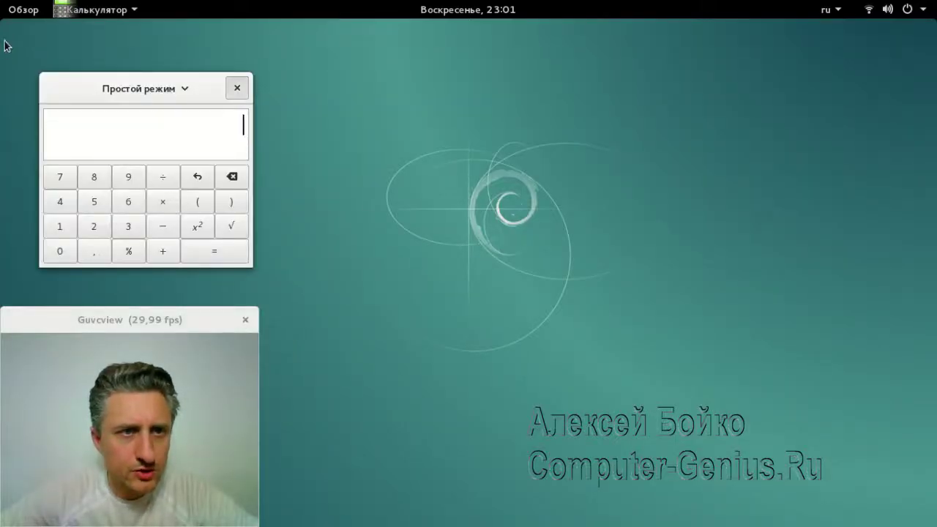
{"action": "left_click", "coordinate": [26, 11]}
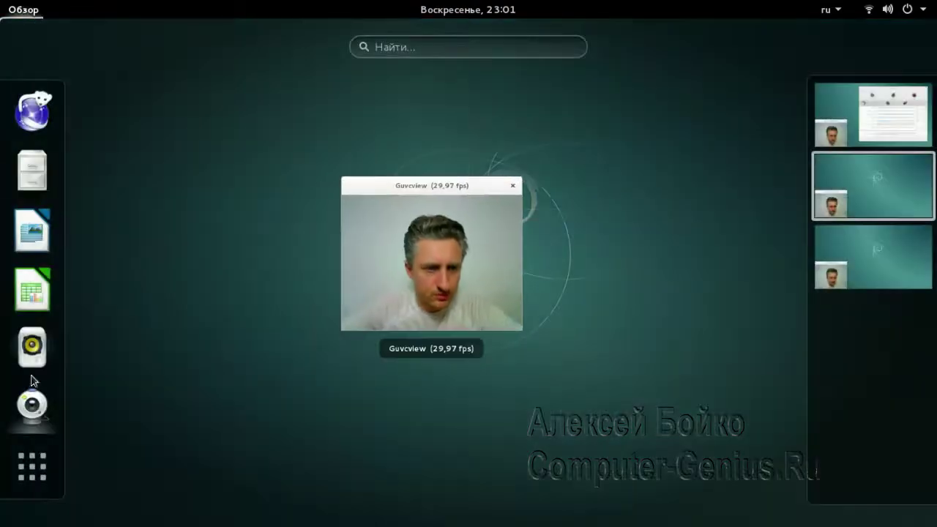
{"action": "left_click", "coordinate": [32, 467]}
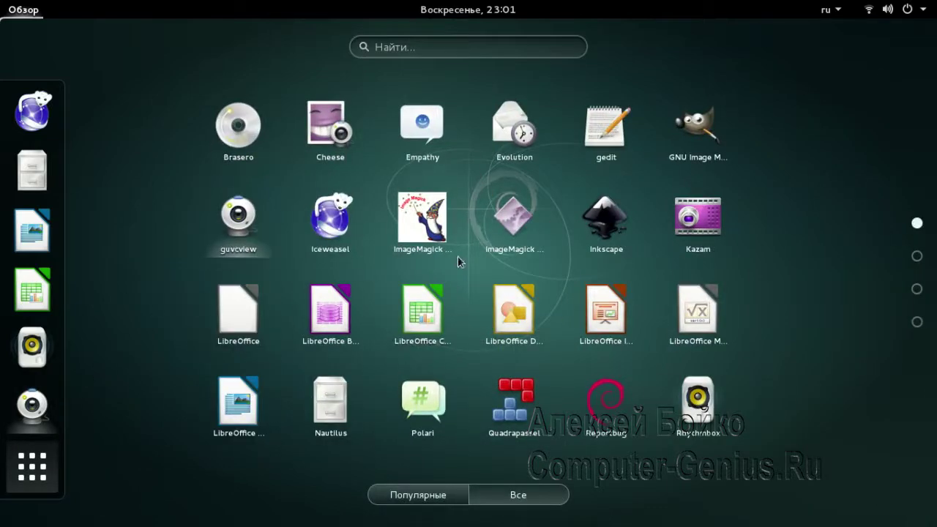
{"action": "scroll", "coordinate": [458, 256], "scroll_direction": "down", "scroll_amount": 1}
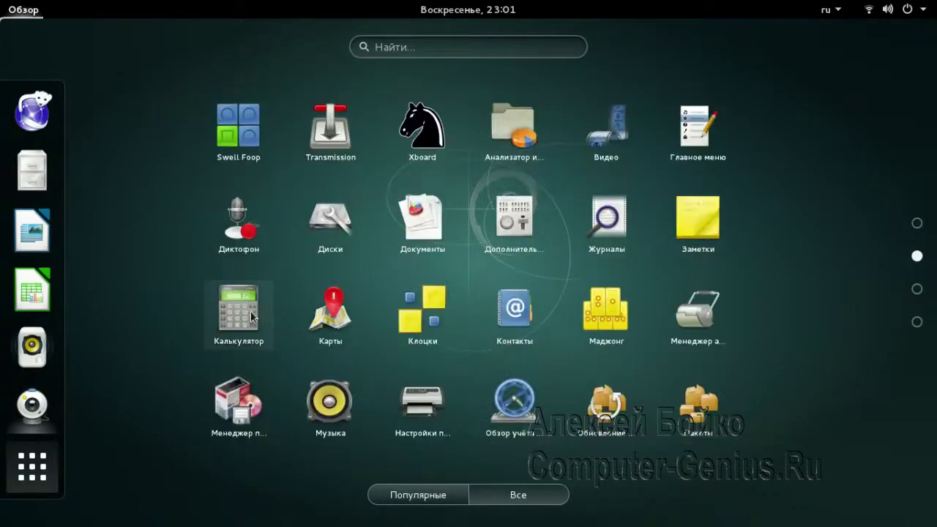
Add Калькулятор to the favourites, exit the overview with Super, and open the clock's calendar
{"action": "right_click", "coordinate": [251, 316]}
{"action": "left_click", "coordinate": [317, 331]}
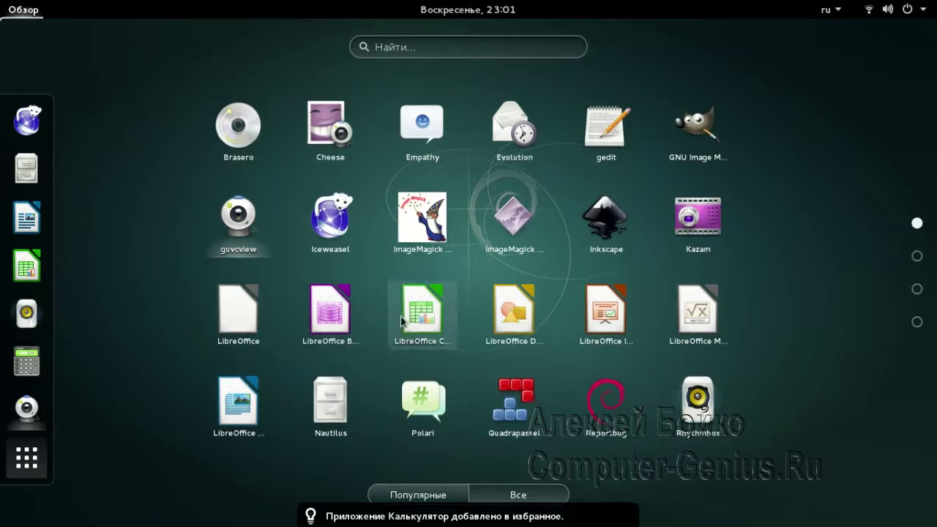
{"action": "key", "text": "super"}
{"action": "left_click", "coordinate": [469, 10]}
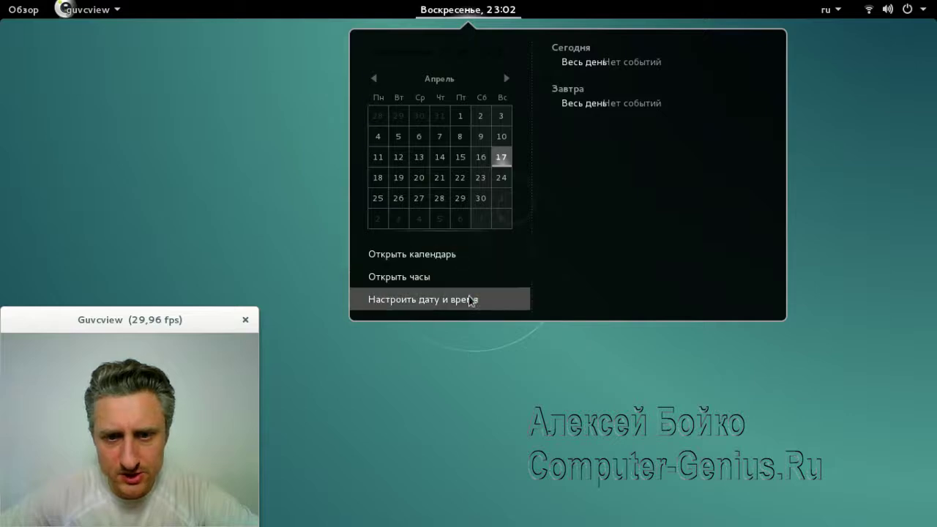
Close the calendar, then open and dismiss the keyboard layout and system status menus
{"action": "left_click", "coordinate": [859, 51]}
{"action": "left_click", "coordinate": [827, 9]}
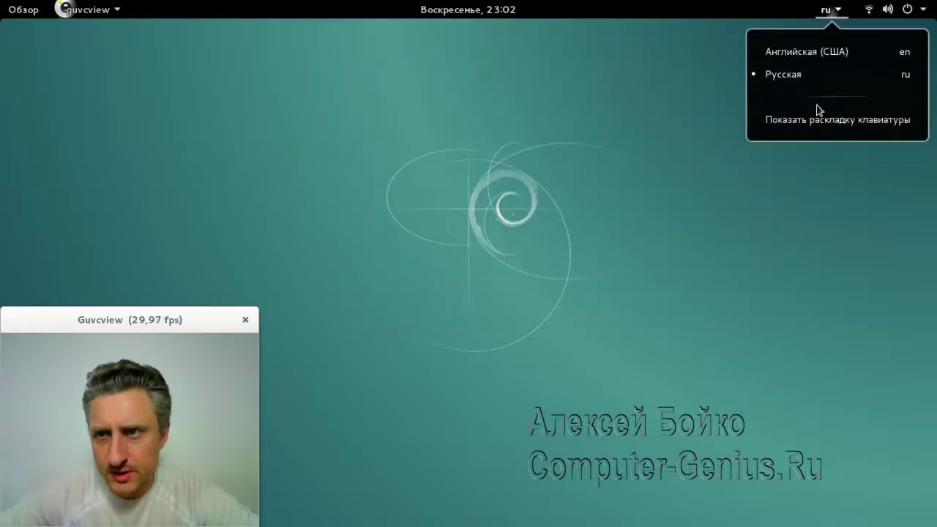
{"action": "left_click", "coordinate": [616, 64]}
{"action": "left_click", "coordinate": [870, 9]}
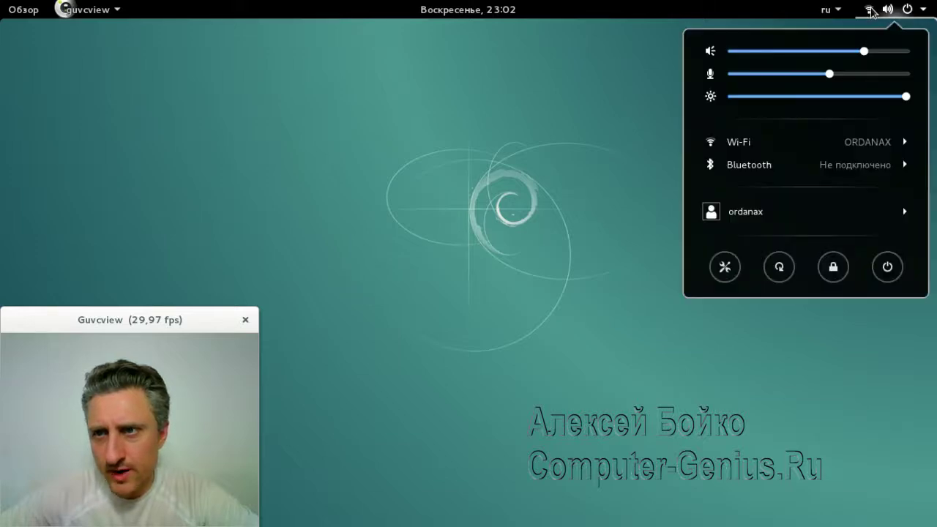
{"action": "left_click", "coordinate": [531, 258]}
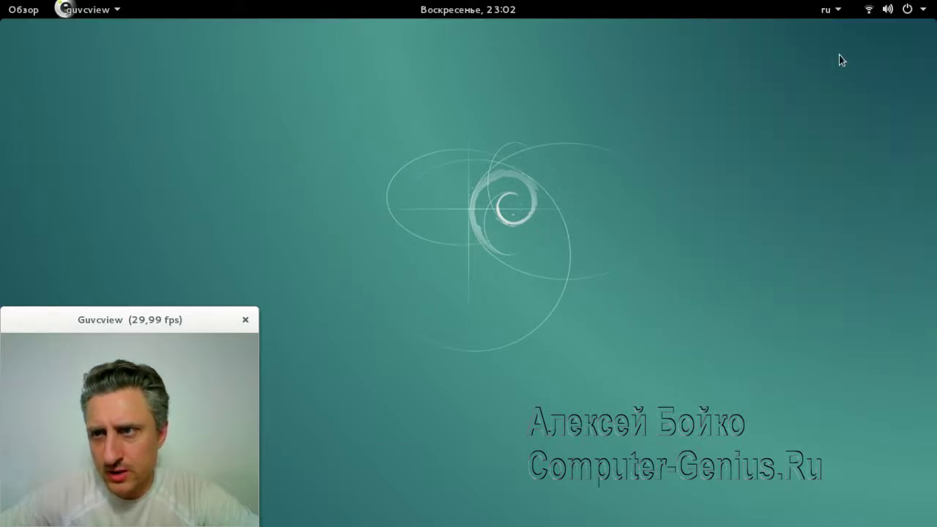
{"action": "left_click", "coordinate": [887, 10]}
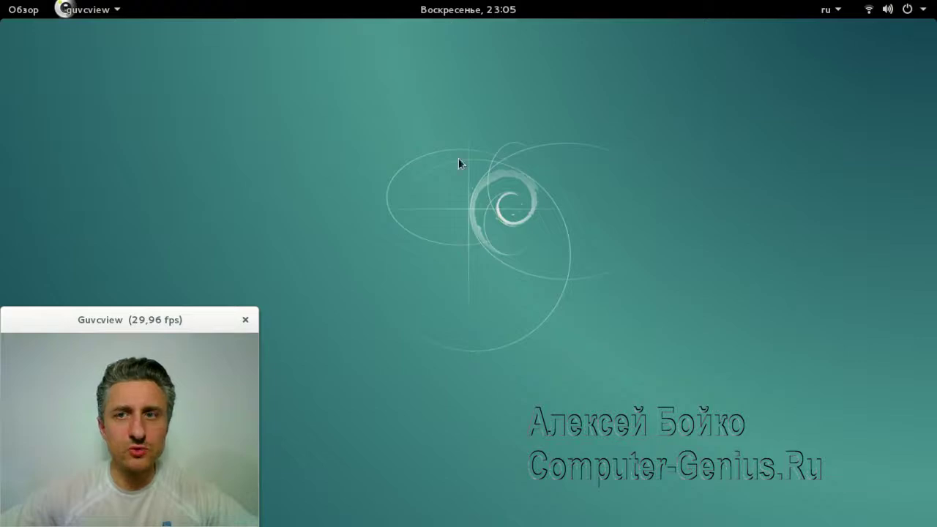
Open and close the Обзор overview, then reopen it on the full application grid
{"action": "left_click", "coordinate": [16, 16]}
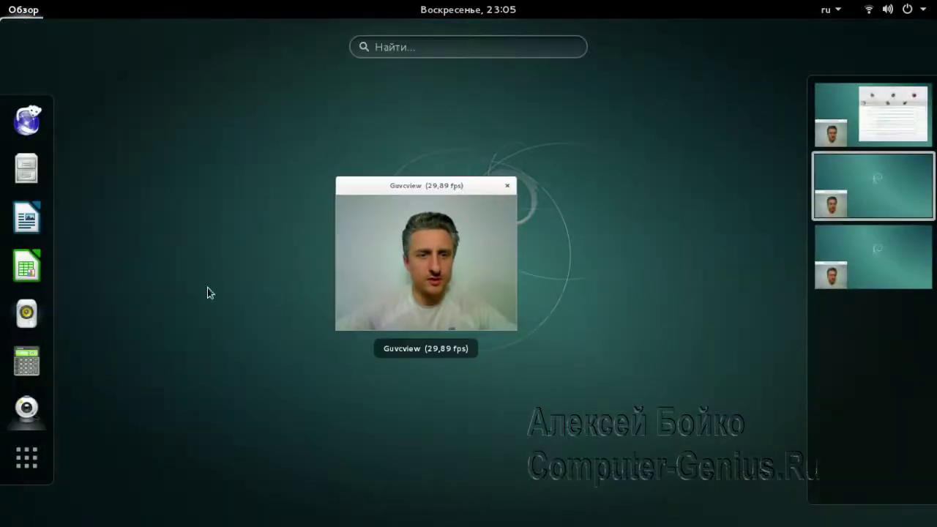
{"action": "left_click", "coordinate": [353, 251]}
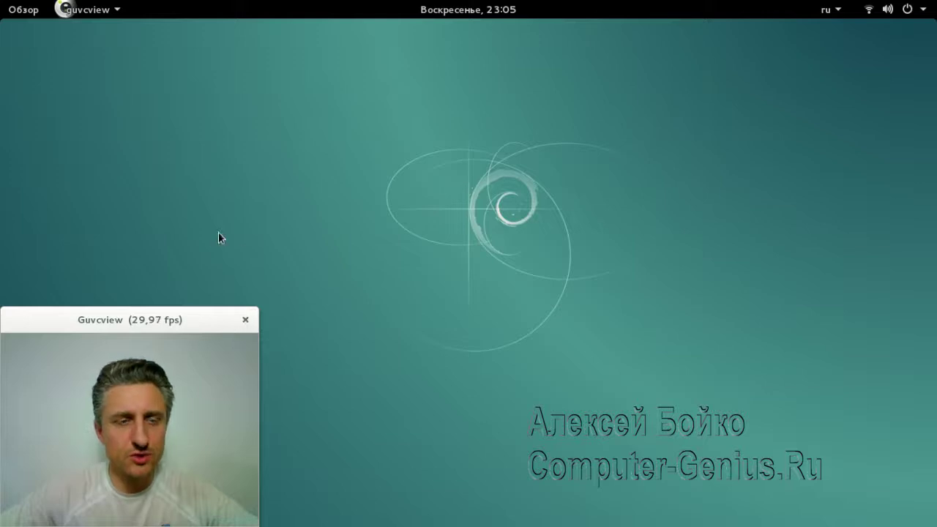
{"action": "left_click", "coordinate": [13, 16]}
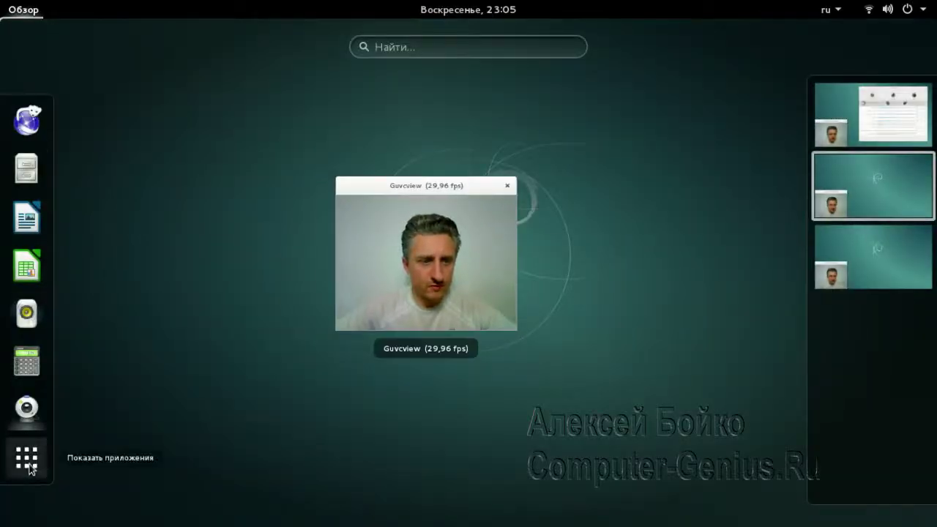
{"action": "left_click", "coordinate": [28, 463]}
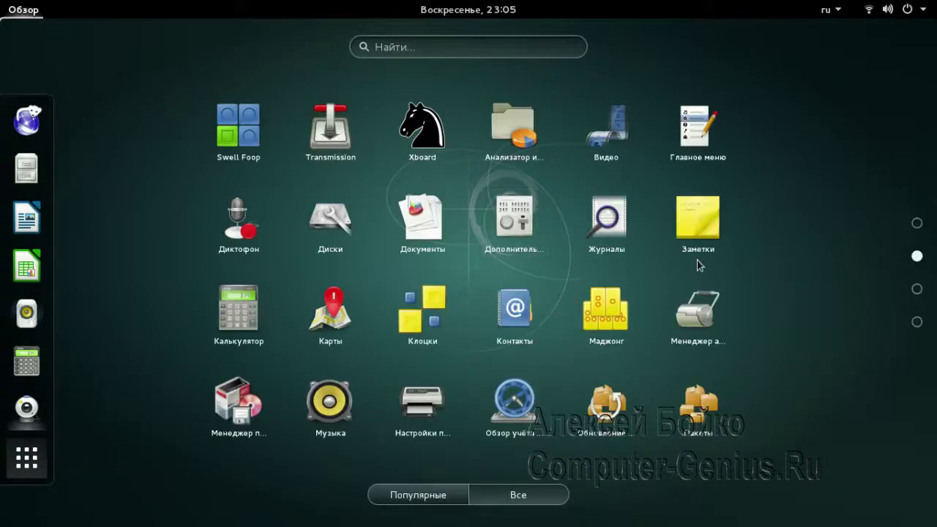
Launch Дополнительные параметры and enable the Развернуть and Свернуть title-bar buttons under Окна
{"action": "left_click", "coordinate": [508, 223]}
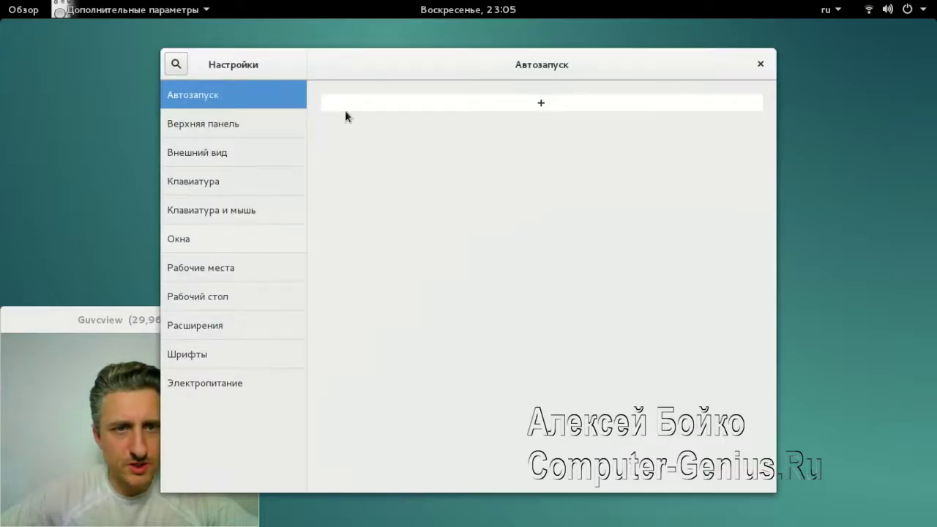
{"action": "left_click_drag", "start_coordinate": [381, 65], "coordinate": [492, 70]}
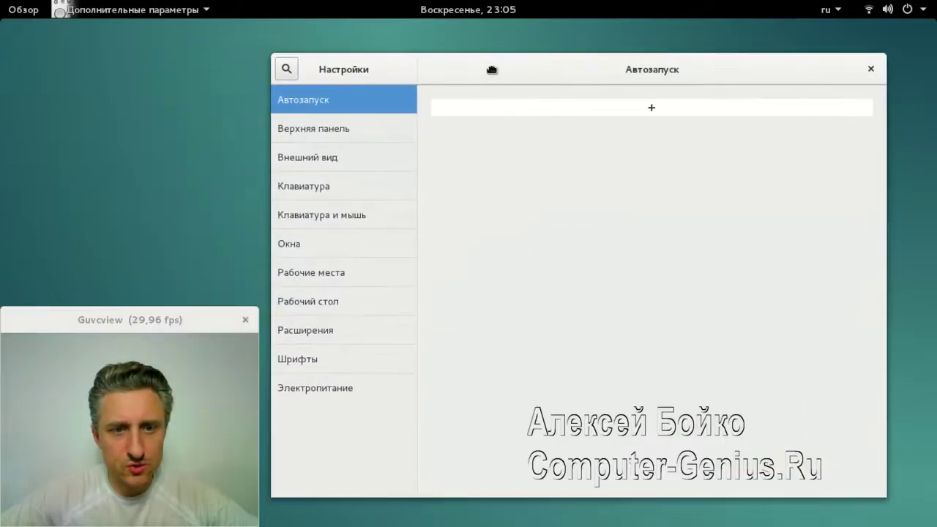
{"action": "left_click", "coordinate": [291, 247]}
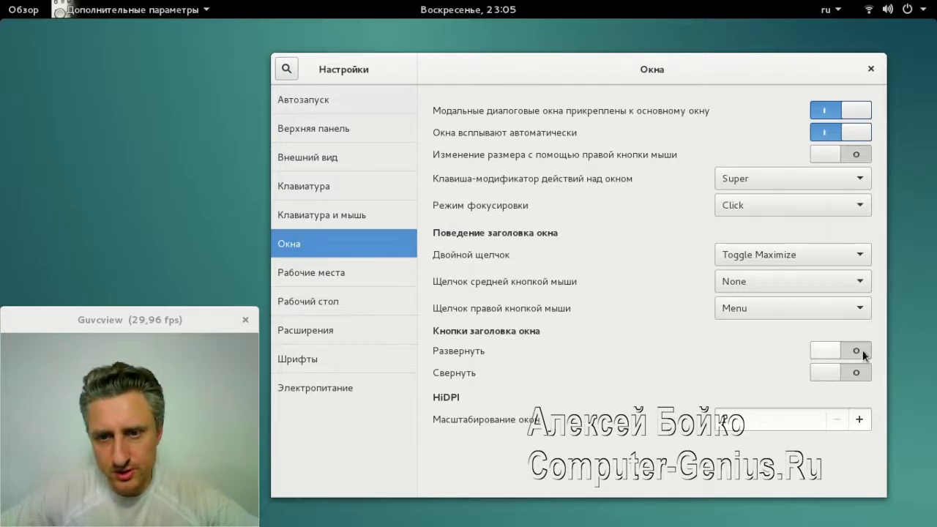
{"action": "left_click", "coordinate": [862, 350]}
{"action": "left_click", "coordinate": [858, 371]}
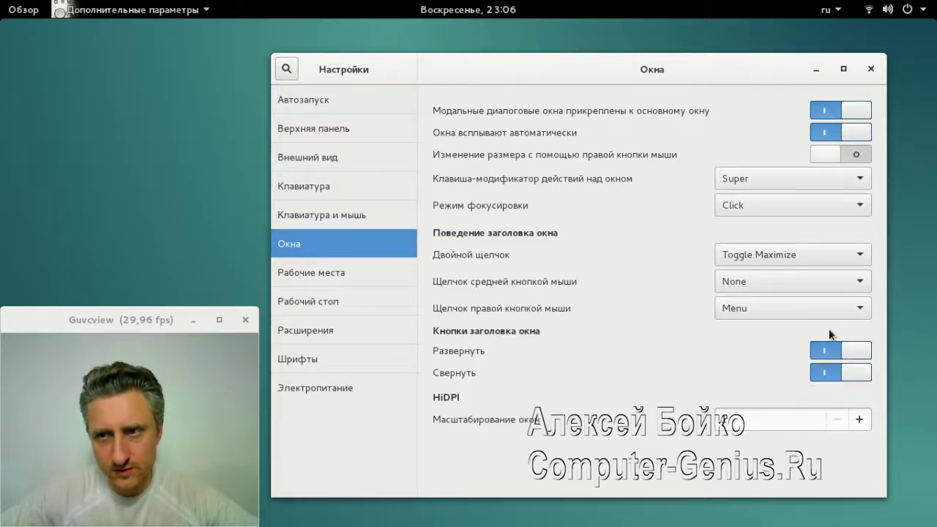
{"action": "left_click", "coordinate": [823, 373]}
{"action": "left_click", "coordinate": [829, 376]}
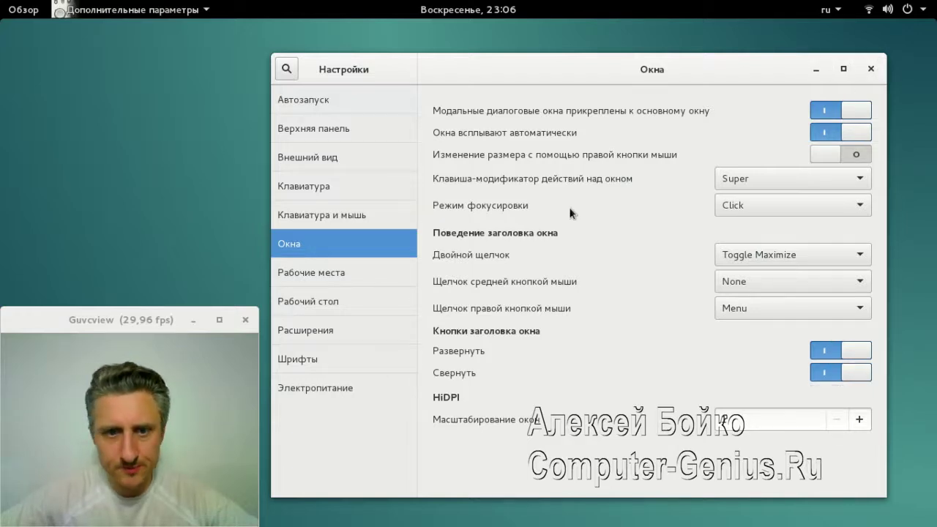
{"action": "left_click", "coordinate": [314, 101]}
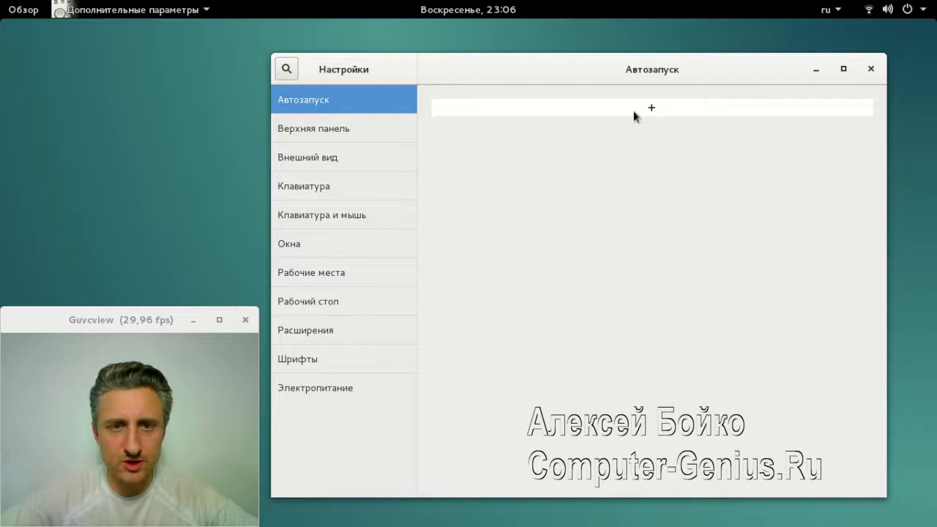
Enable Показывать дату under Верхняя панель so the clock shows 17 апр
{"action": "left_click", "coordinate": [335, 132]}
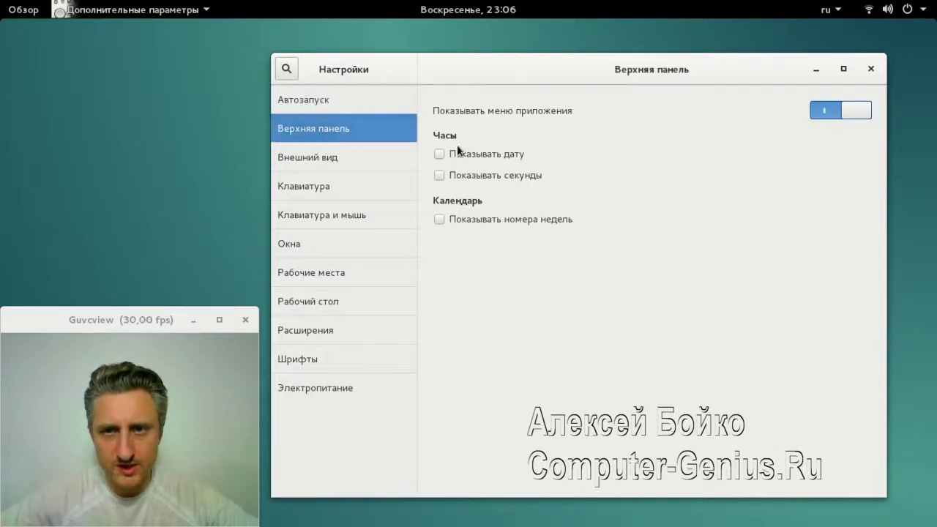
{"action": "left_click", "coordinate": [439, 155]}
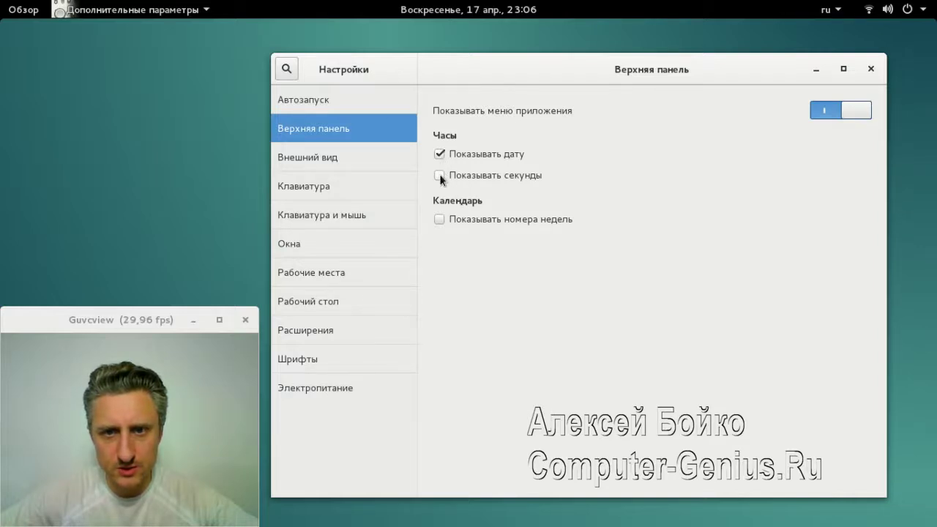
{"action": "left_click", "coordinate": [297, 161]}
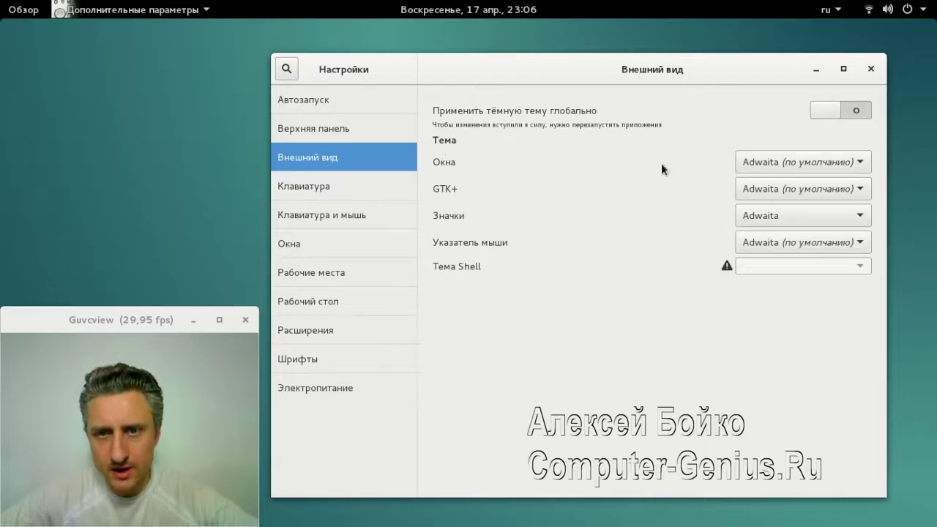
Try the AgingGorilla window theme, then apply Atlanta
{"action": "left_click", "coordinate": [823, 163]}
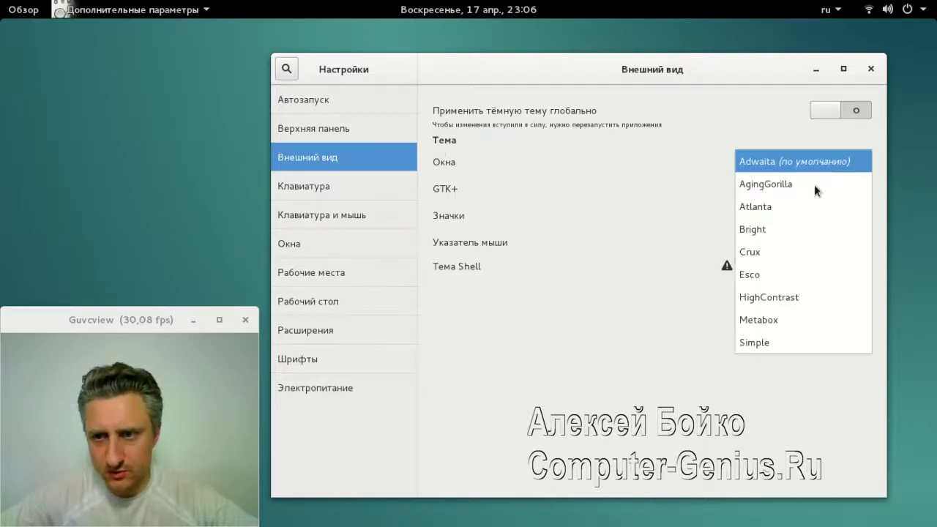
{"action": "left_click", "coordinate": [773, 185]}
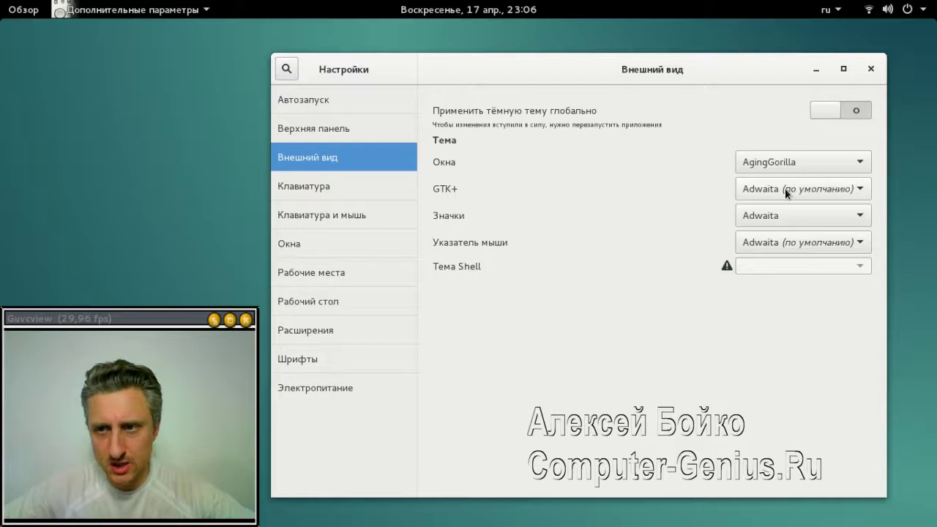
{"action": "left_click", "coordinate": [788, 164]}
{"action": "key", "text": "Down"}
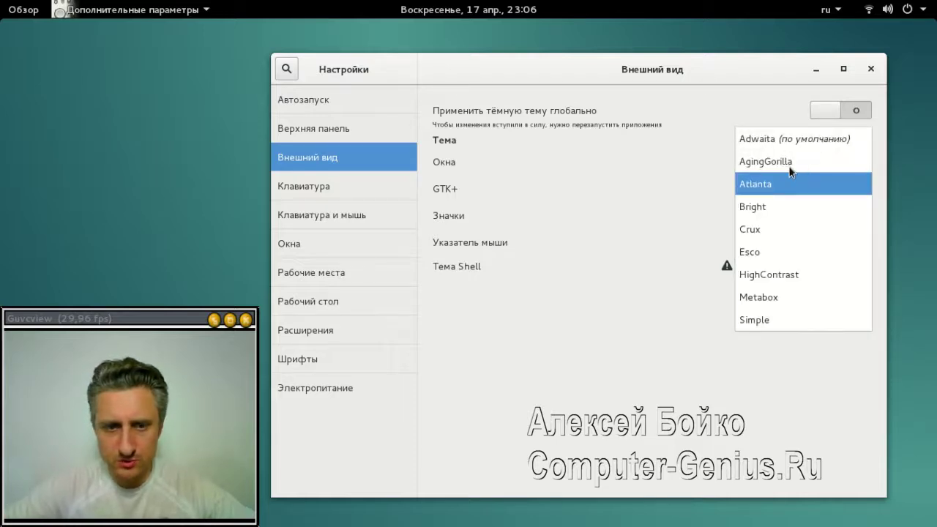
{"action": "left_click", "coordinate": [787, 184]}
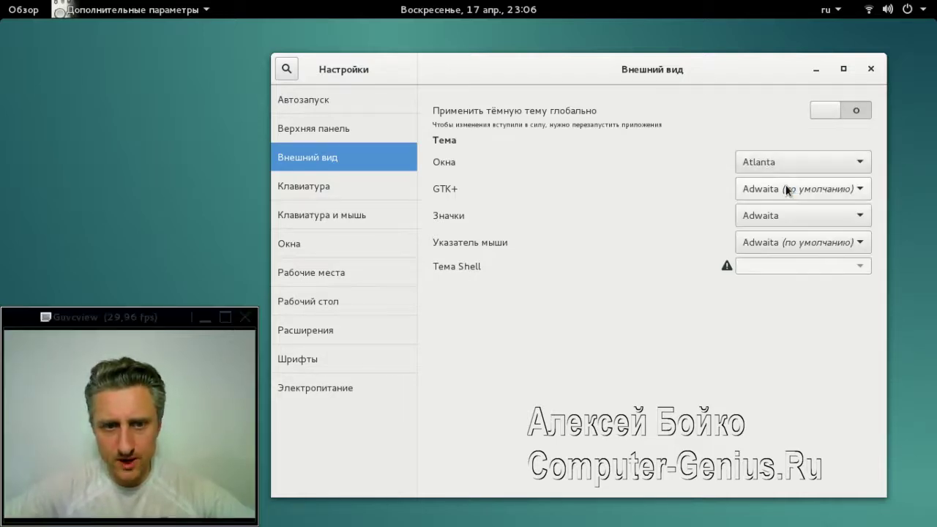
Preview Bright, Crux, HighContrast and Metabox window themes, then step back to Atlanta
{"action": "key", "text": "Down"}
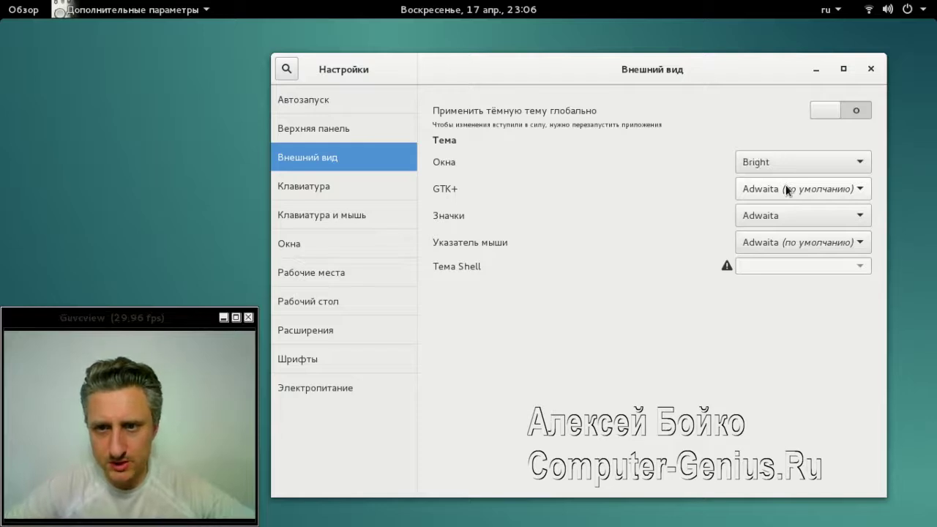
{"action": "key", "text": "Down"}
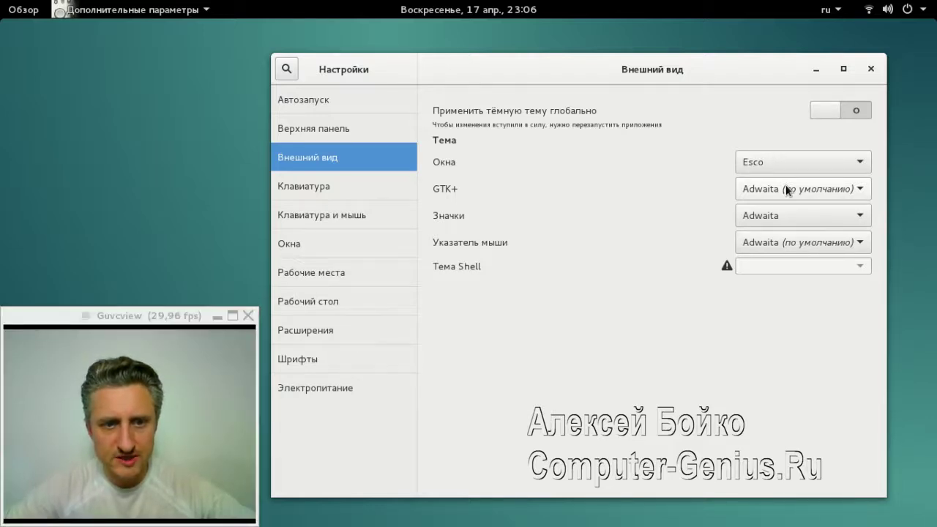
{"action": "key", "text": "Down"}
{"action": "key", "text": "Down"}
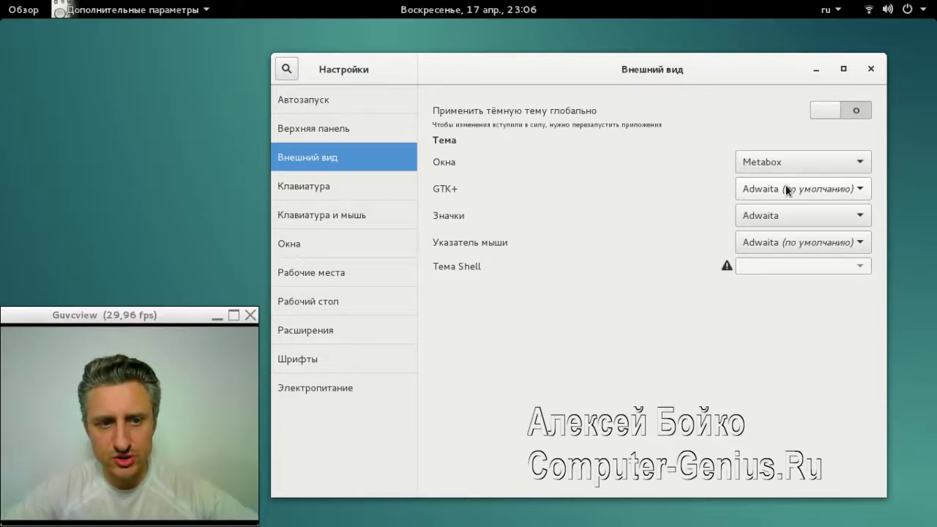
{"action": "key", "text": "Down"}
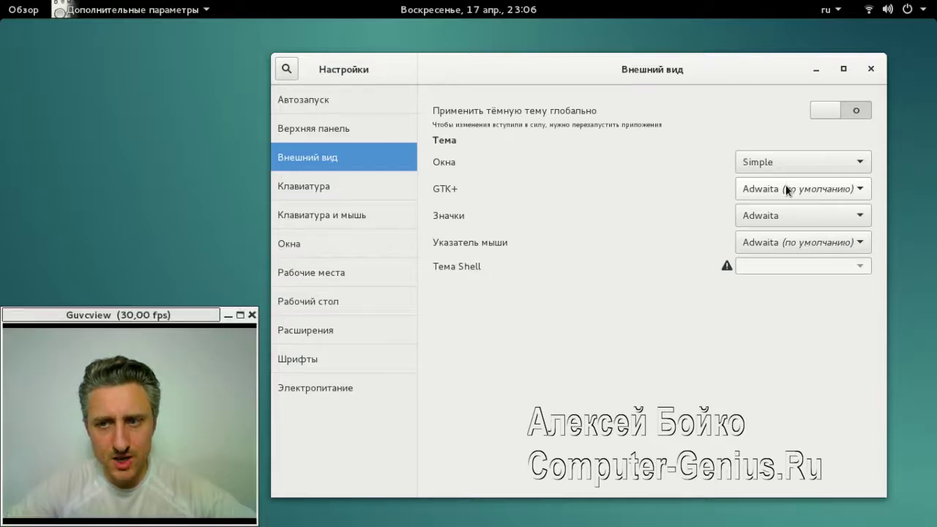
{"action": "key", "text": "Up"}
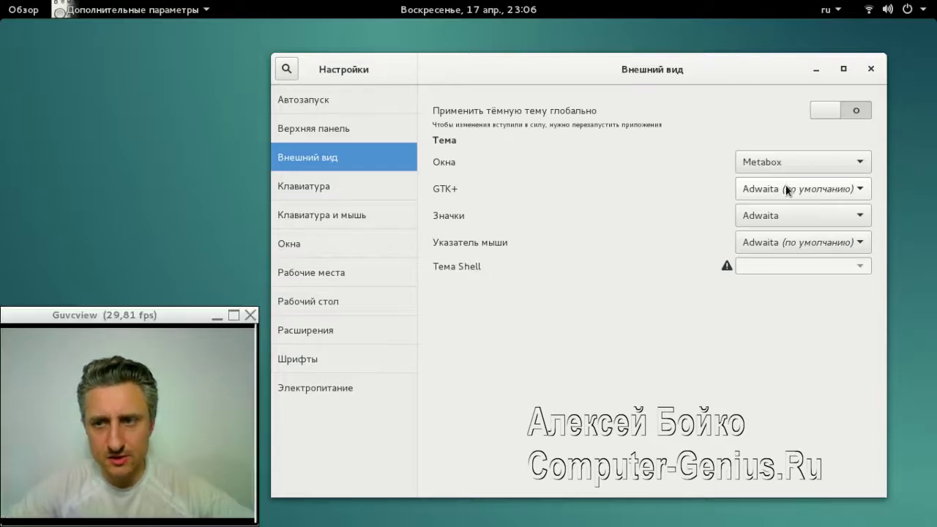
{"action": "key", "text": "Up"}
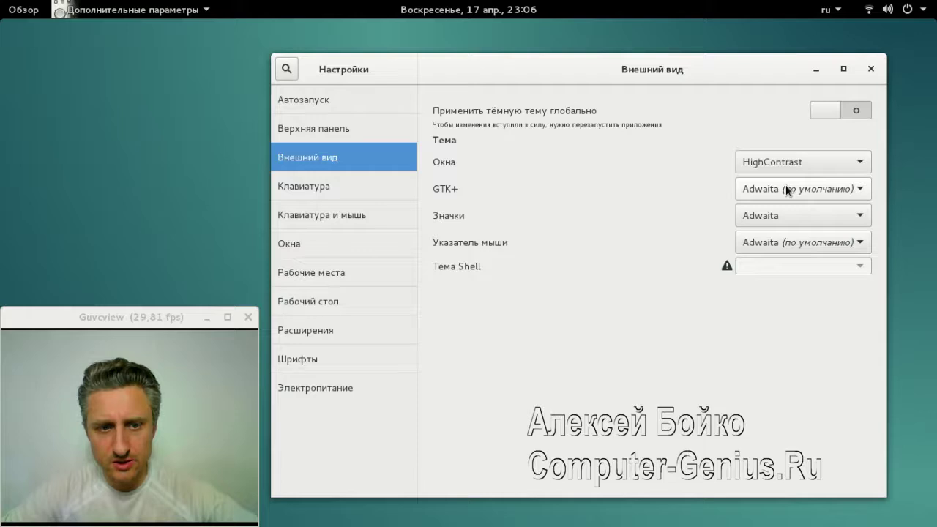
{"action": "key", "text": "Up"}
{"action": "key", "text": "Up"}
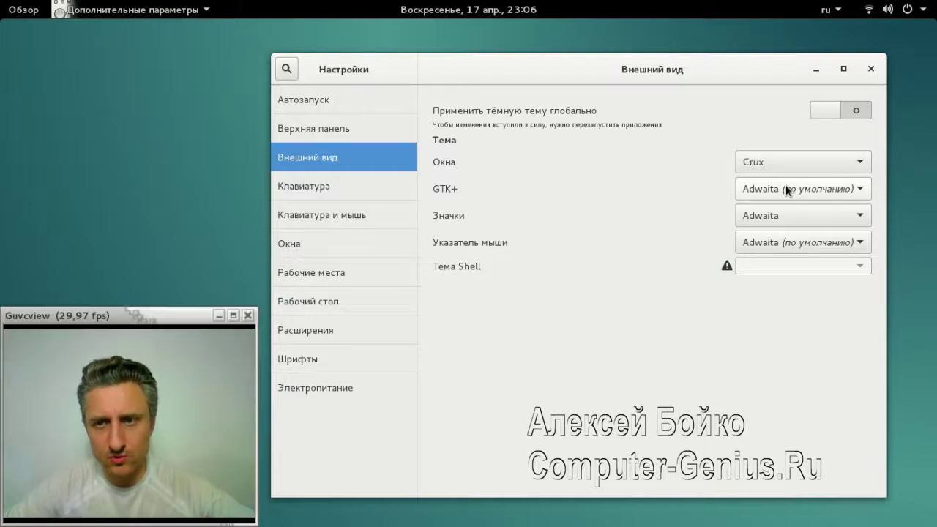
{"action": "key", "text": "Up"}
{"action": "key", "text": "Up"}
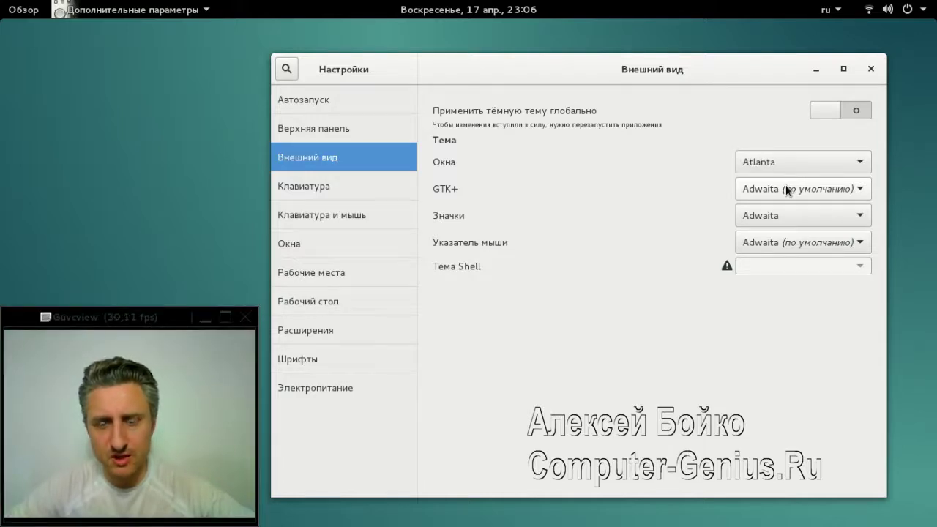
{"action": "key", "text": "Up"}
{"action": "key", "text": "Up"}
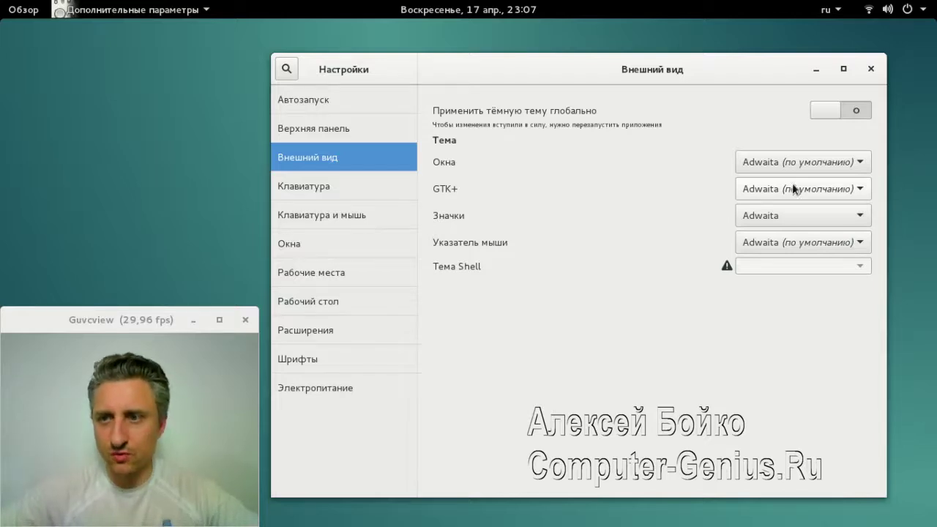
{"action": "left_click", "coordinate": [861, 192]}
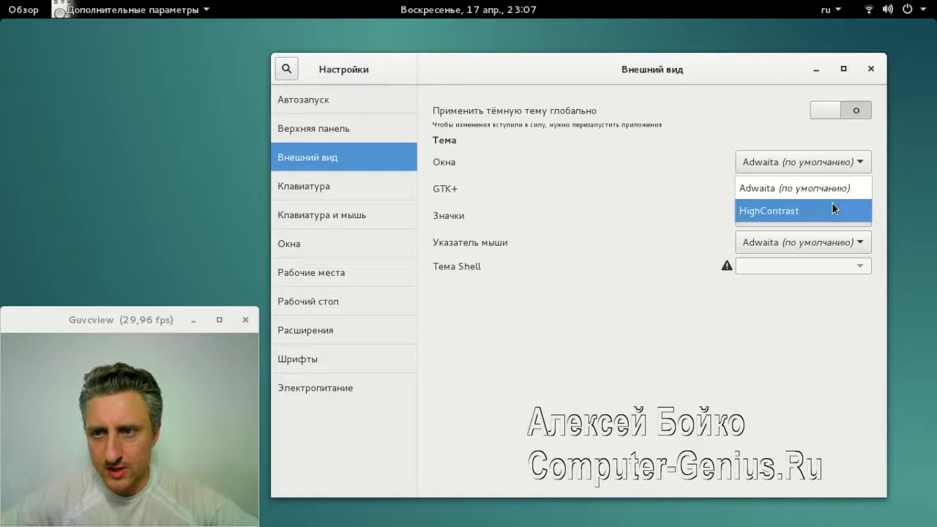
{"action": "left_click", "coordinate": [727, 201]}
{"action": "left_click", "coordinate": [856, 214]}
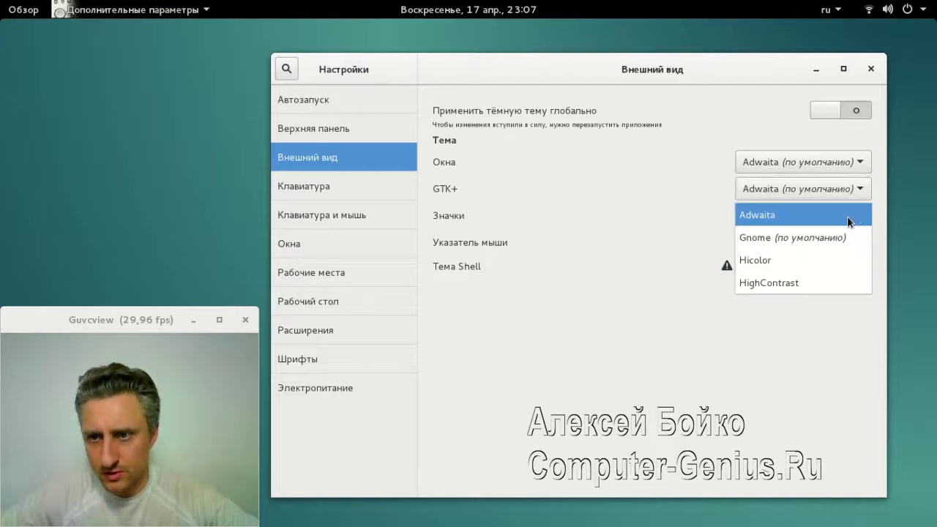
{"action": "left_click", "coordinate": [854, 207]}
{"action": "scroll", "coordinate": [800, 165], "scroll_direction": "down", "scroll_amount": 1}
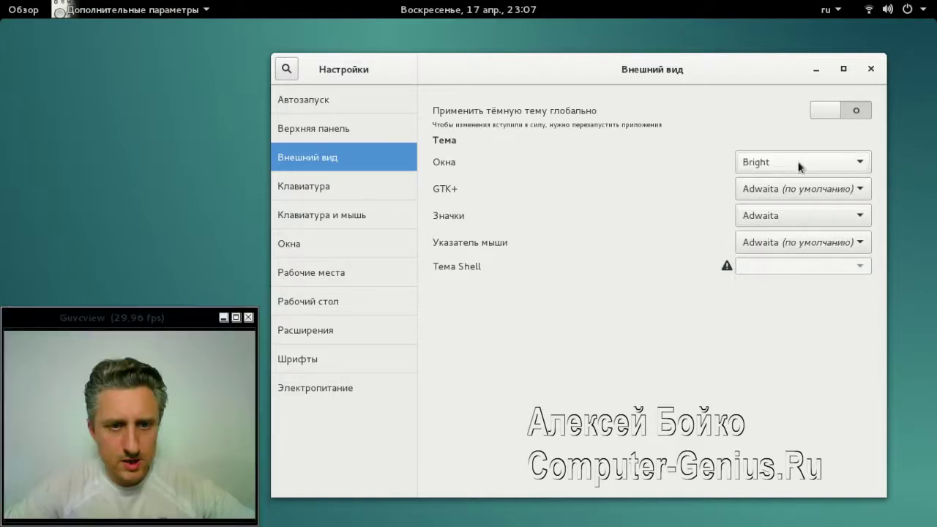
{"action": "scroll", "coordinate": [799, 164], "scroll_direction": "up", "scroll_amount": 2}
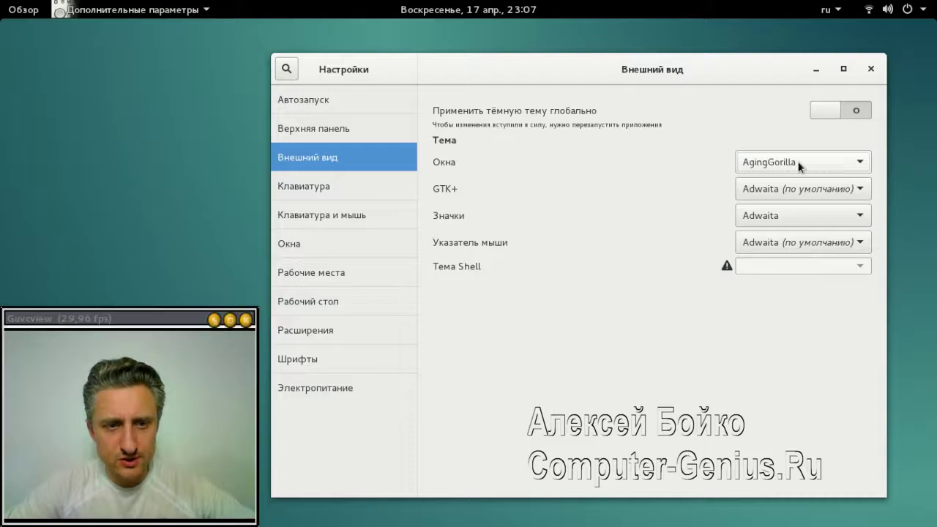
{"action": "scroll", "coordinate": [799, 164], "scroll_direction": "up", "scroll_amount": 1}
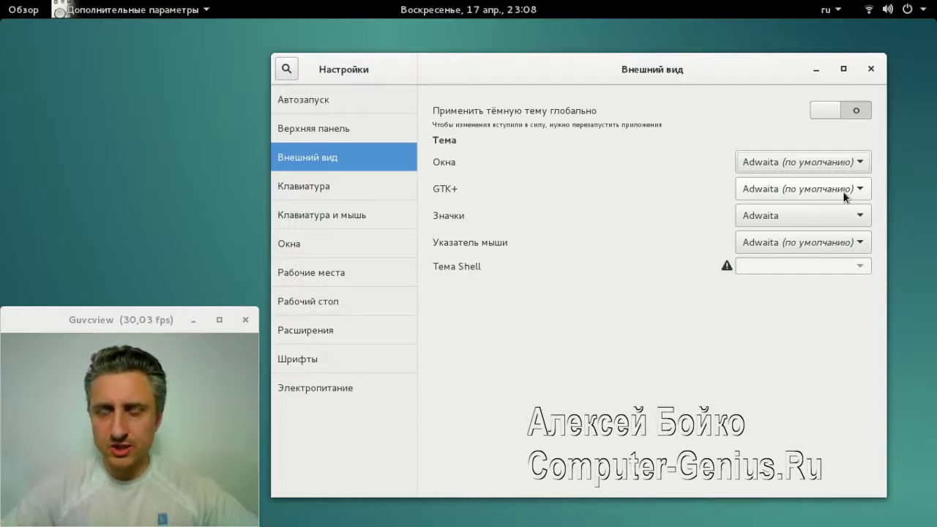
{"action": "left_click", "coordinate": [842, 191]}
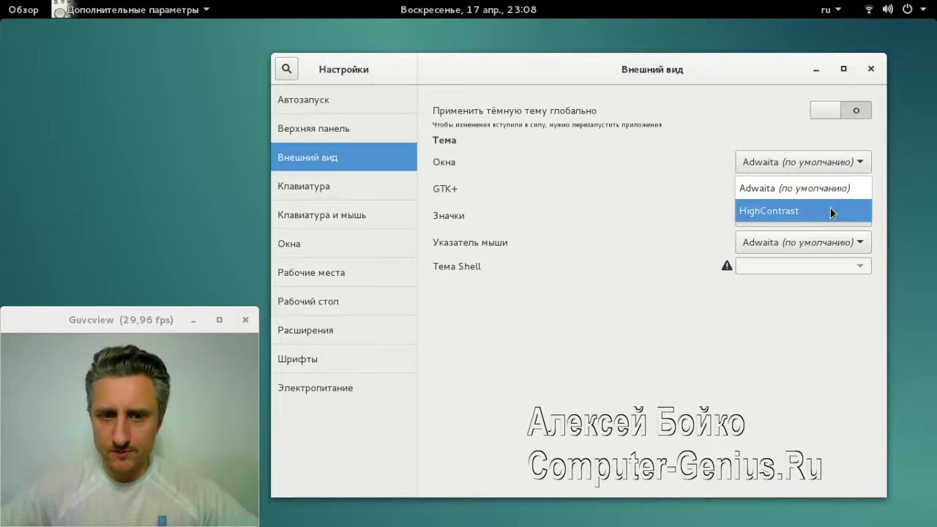
{"action": "left_click", "coordinate": [831, 212]}
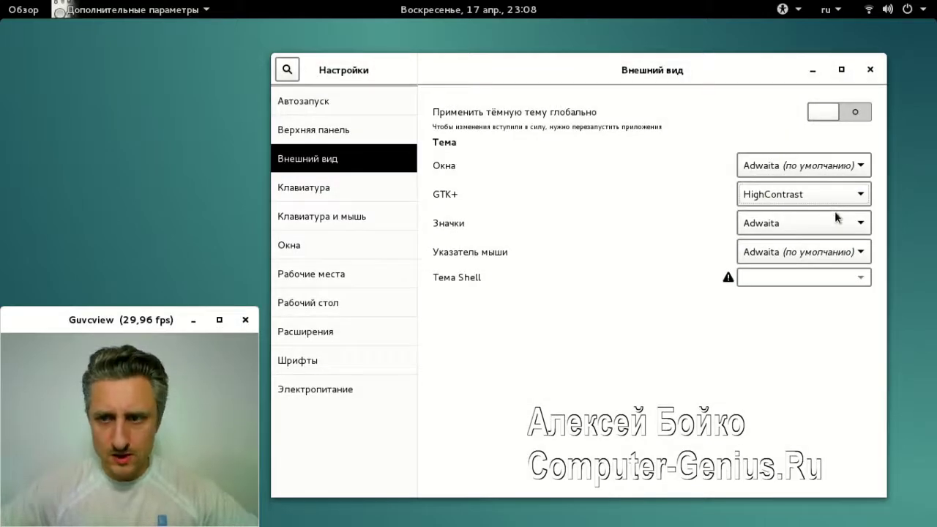
{"action": "left_click", "coordinate": [839, 204]}
{"action": "left_click", "coordinate": [836, 198]}
{"action": "left_click", "coordinate": [830, 195]}
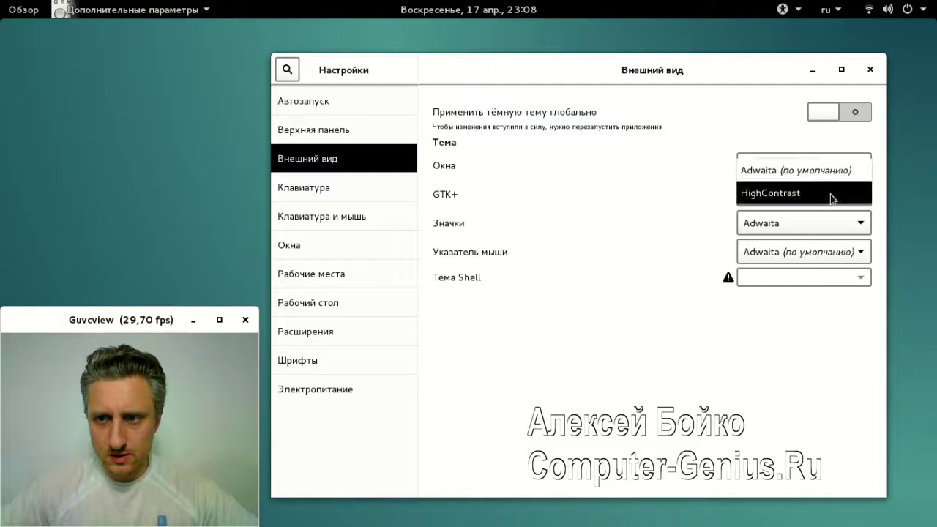
{"action": "left_click", "coordinate": [805, 168]}
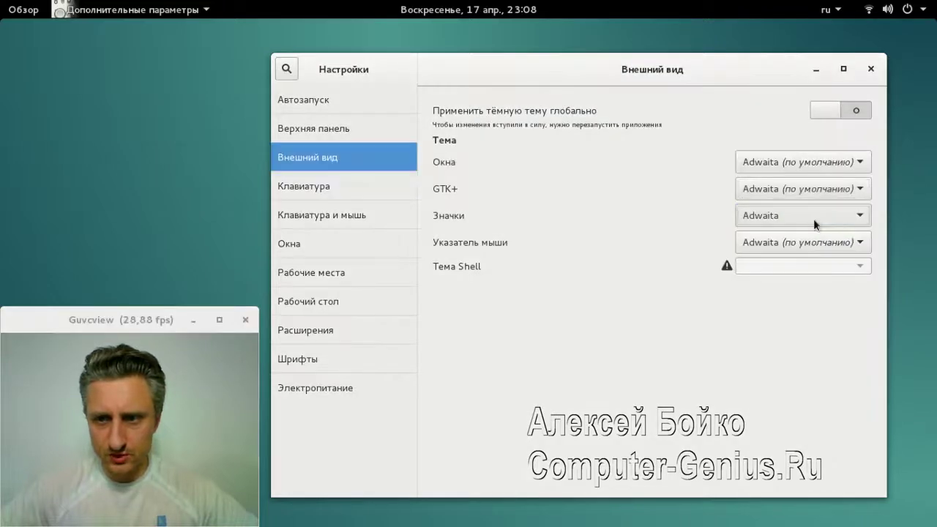
{"action": "left_click", "coordinate": [814, 218]}
{"action": "left_click", "coordinate": [803, 242]}
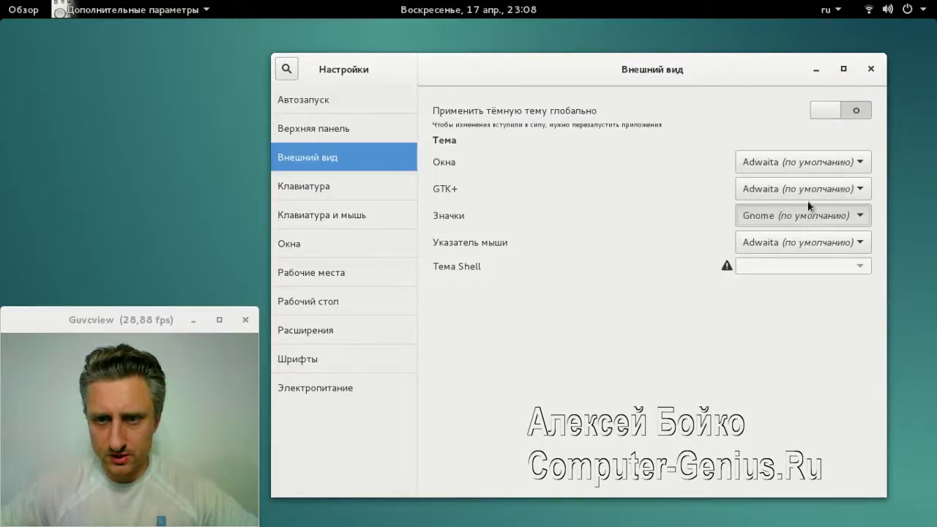
{"action": "left_click", "coordinate": [801, 213]}
{"action": "left_click", "coordinate": [789, 234]}
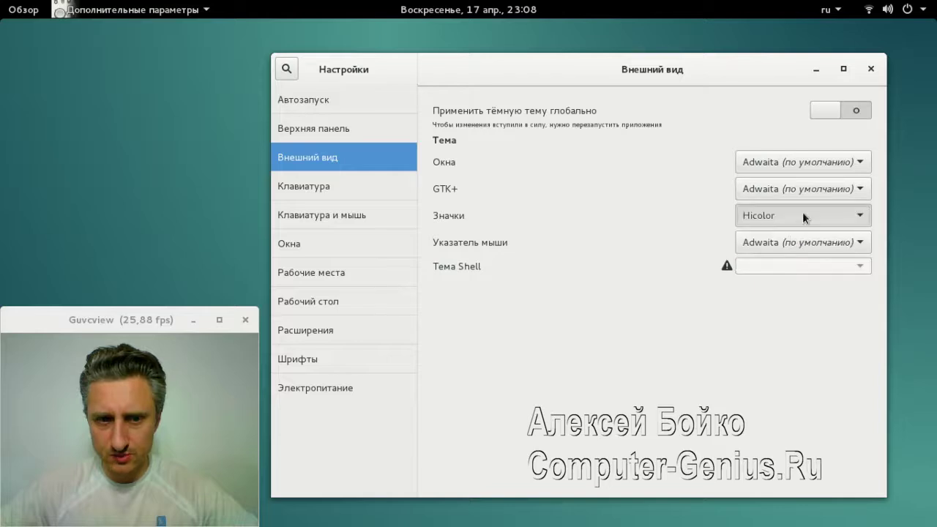
{"action": "left_click", "coordinate": [802, 213]}
{"action": "left_click", "coordinate": [797, 240]}
{"action": "left_click", "coordinate": [797, 227]}
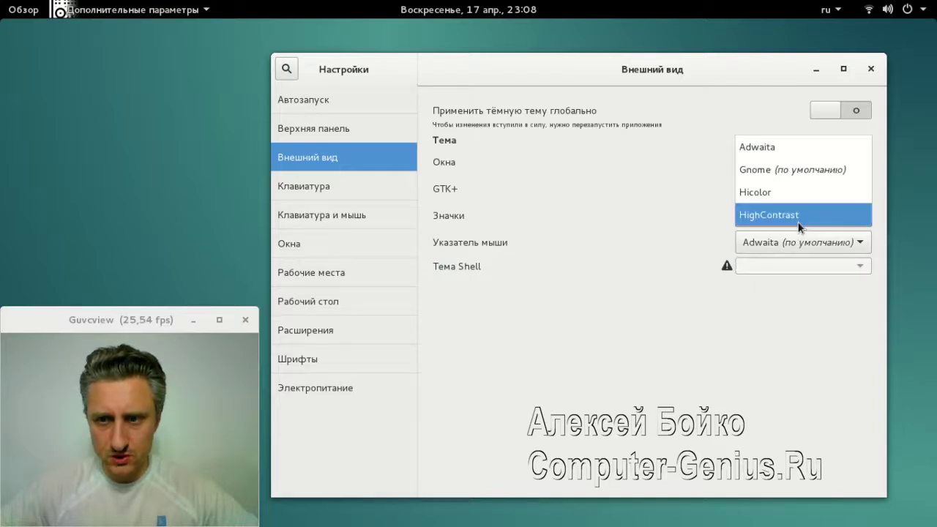
{"action": "left_click", "coordinate": [782, 149]}
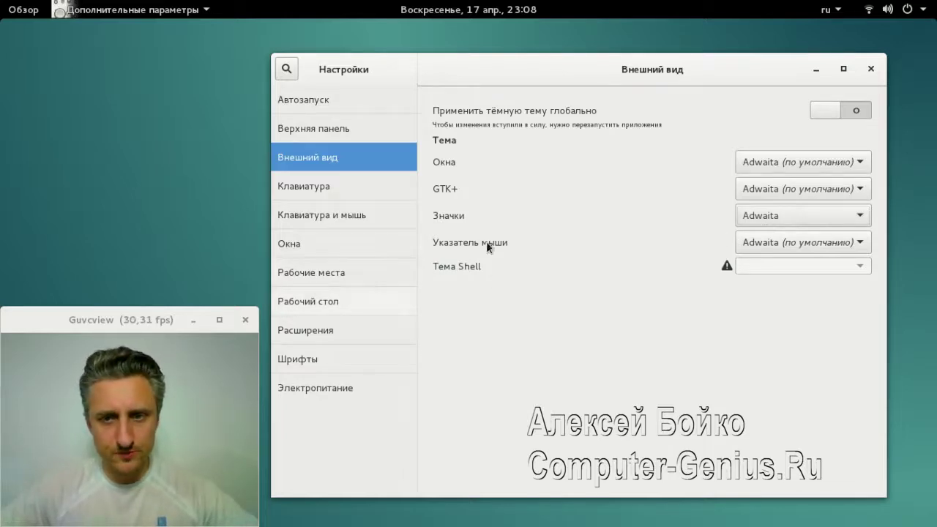
{"action": "left_click", "coordinate": [809, 249]}
{"action": "left_click", "coordinate": [807, 243]}
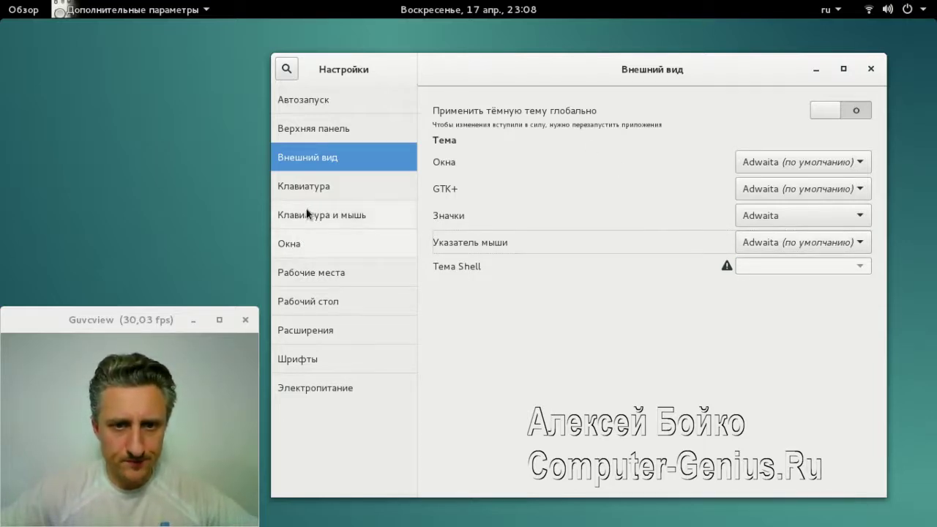
Close Tweak Tool with Alt+F4 and launch Iceweasel from the favourites dash
{"action": "key", "text": "alt+F4"}
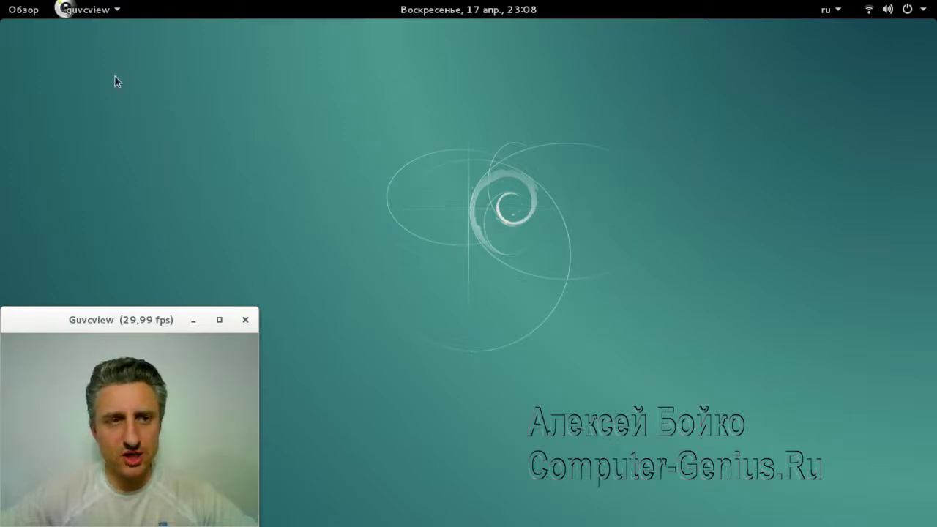
{"action": "left_click", "coordinate": [24, 15]}
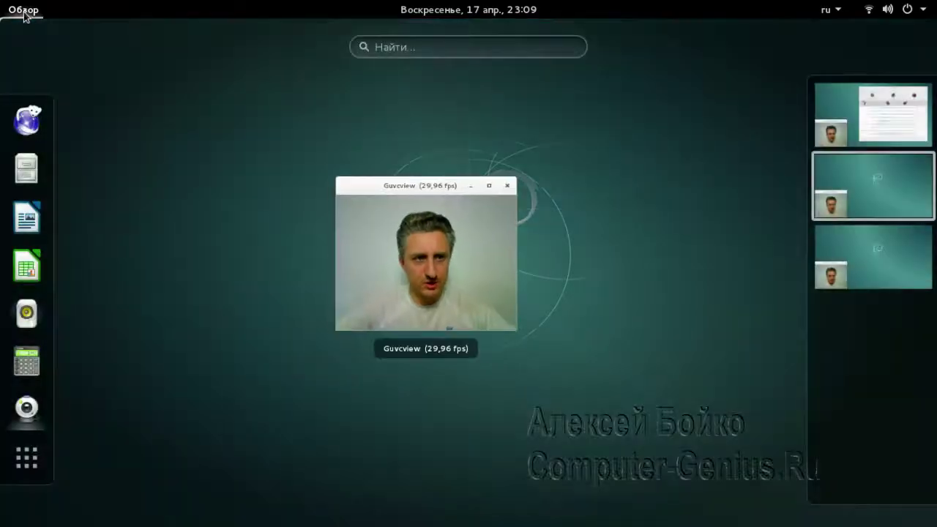
{"action": "left_click", "coordinate": [30, 119]}
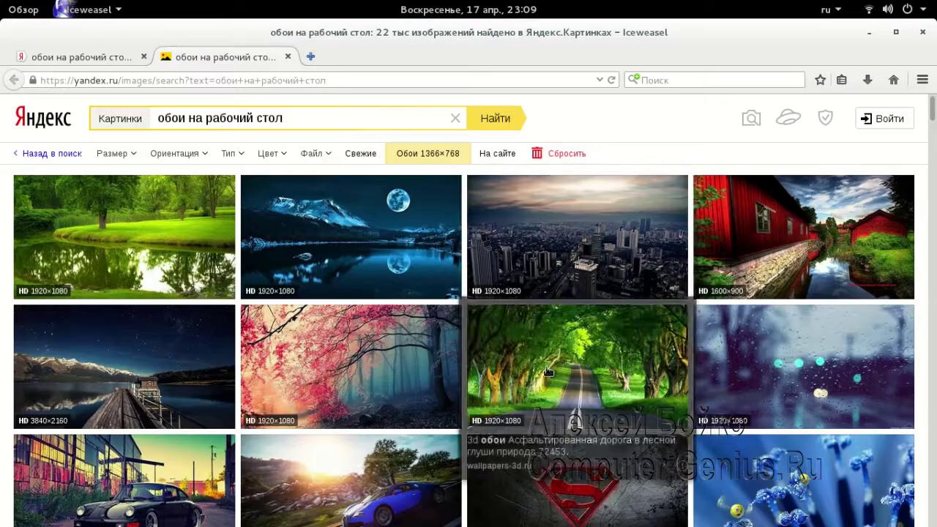
Save the full-size 1920×1080 tree-lined road wallpaper into the Изображения folder
{"action": "left_click", "coordinate": [569, 308]}
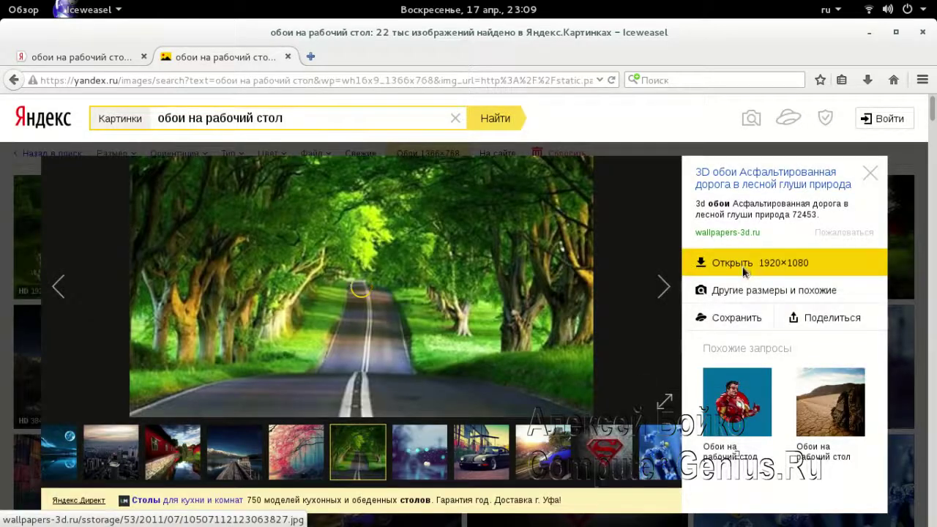
{"action": "left_click", "coordinate": [741, 264]}
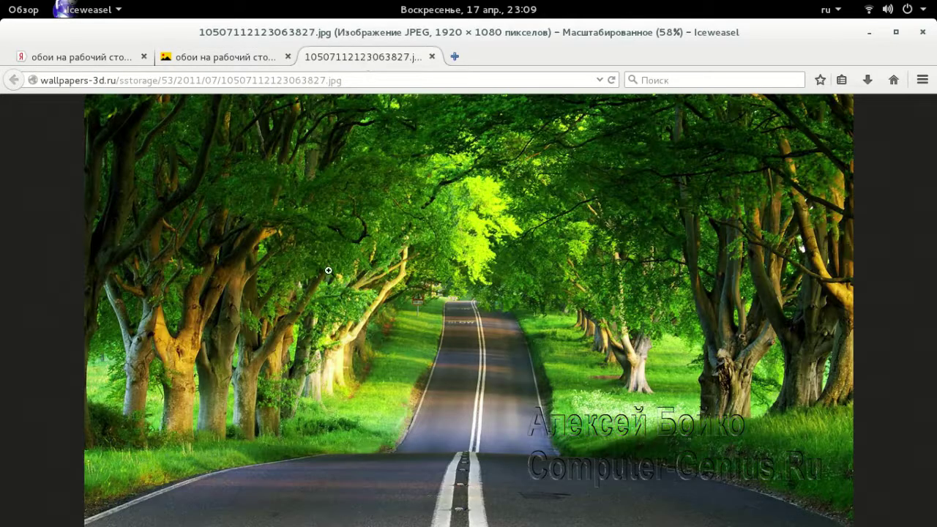
{"action": "right_click", "coordinate": [356, 258]}
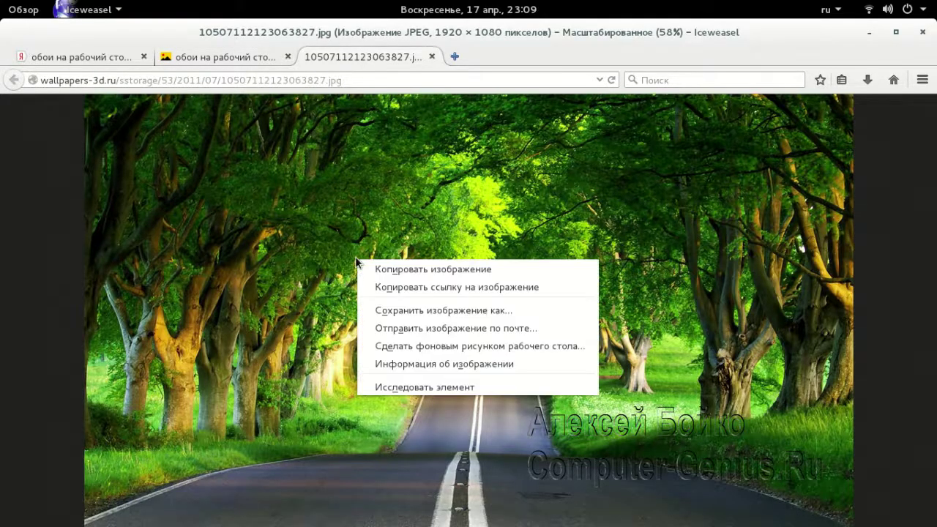
{"action": "left_click", "coordinate": [464, 309]}
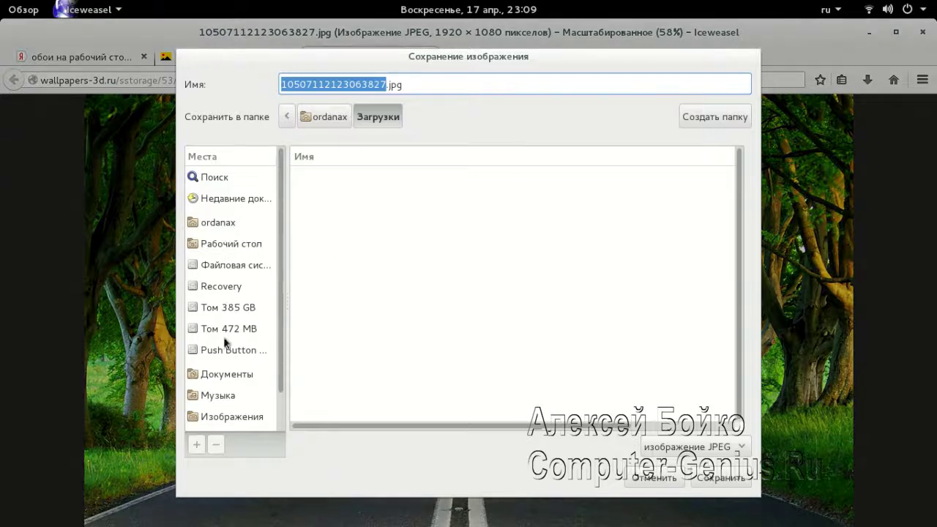
{"action": "scroll", "coordinate": [277, 363], "scroll_direction": "down", "scroll_amount": 2}
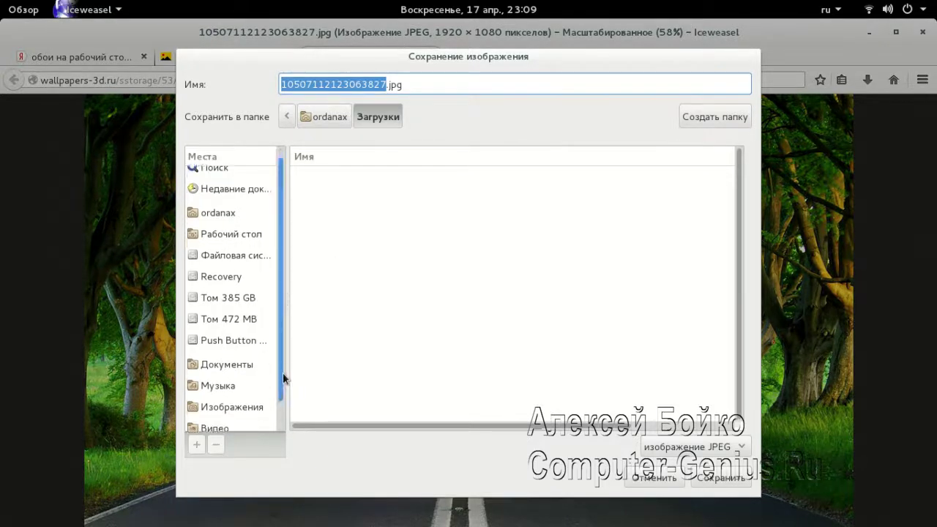
{"action": "left_click", "coordinate": [230, 377]}
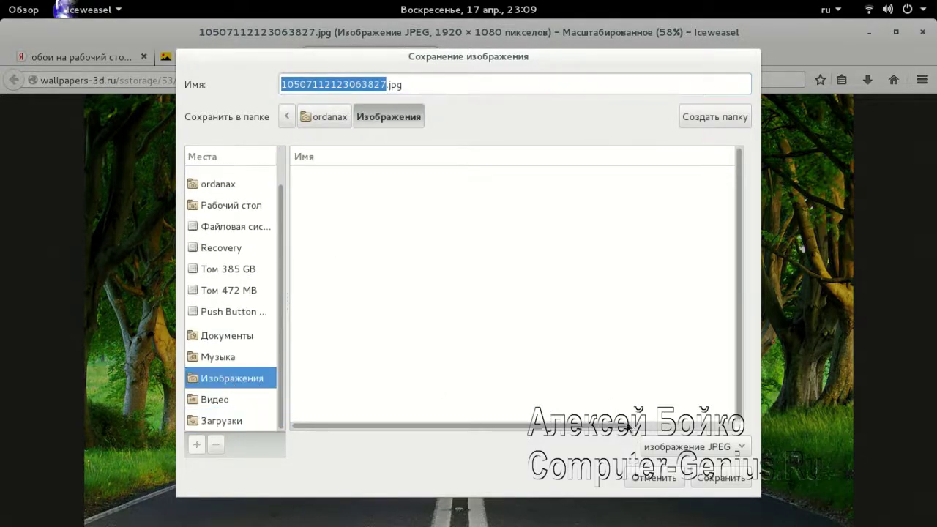
{"action": "left_click", "coordinate": [711, 481]}
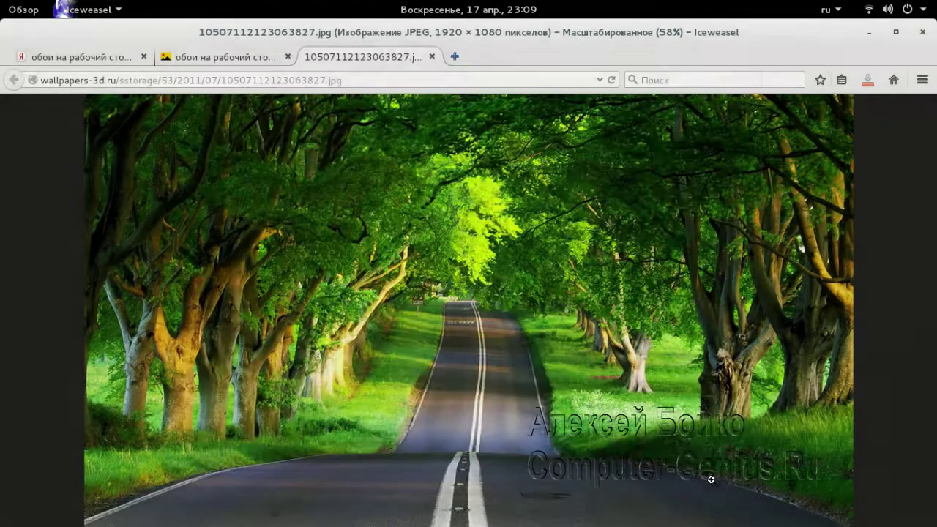
{"action": "left_click", "coordinate": [926, 38]}
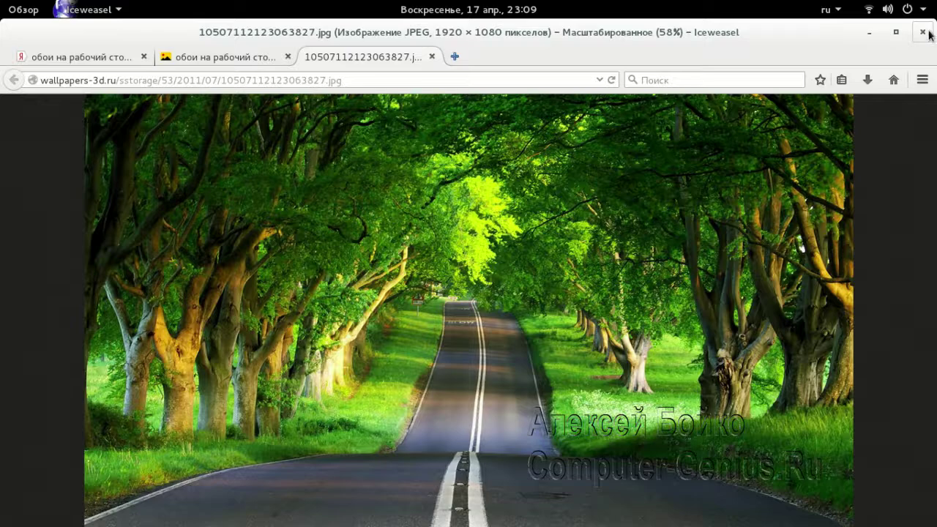
Close the browser and all three tabs, turning off the multiple-tab close warning
{"action": "left_click", "coordinate": [924, 33]}
{"action": "left_click", "coordinate": [438, 286]}
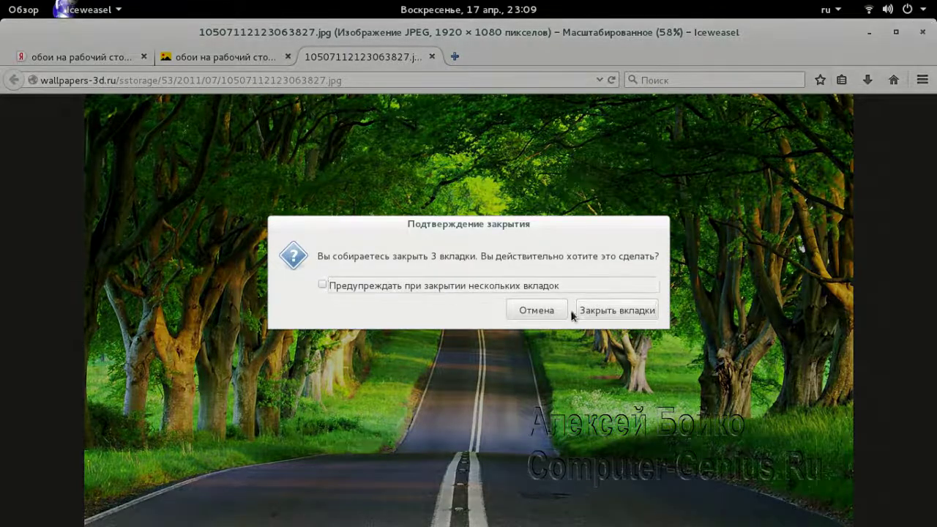
{"action": "left_click", "coordinate": [598, 310]}
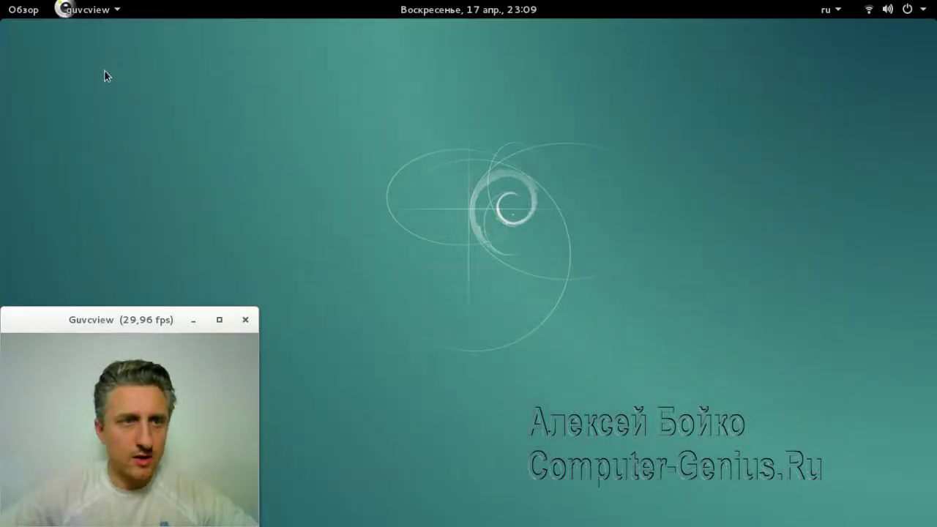
Apply the saved road-through-trees photo from Изображения as the wallpaper via the Фон settings
{"action": "right_click", "coordinate": [442, 152]}
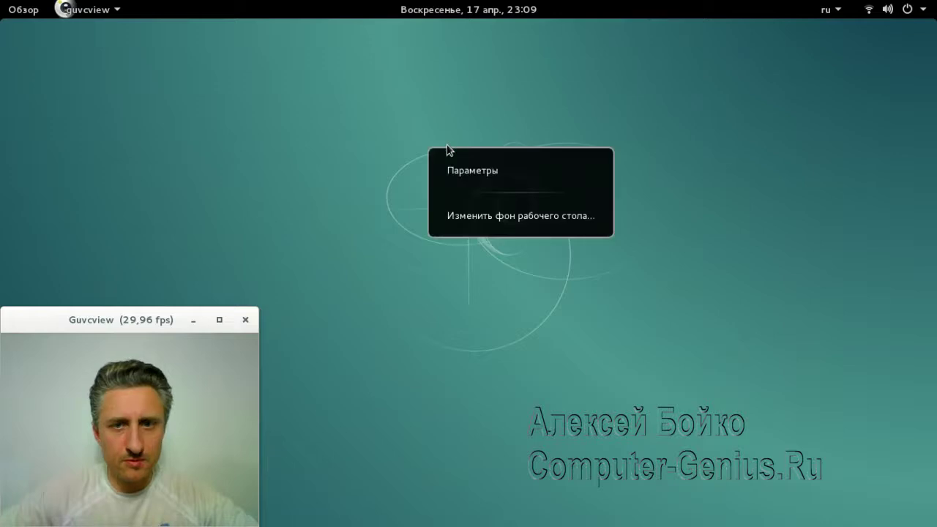
{"action": "left_click", "coordinate": [519, 216]}
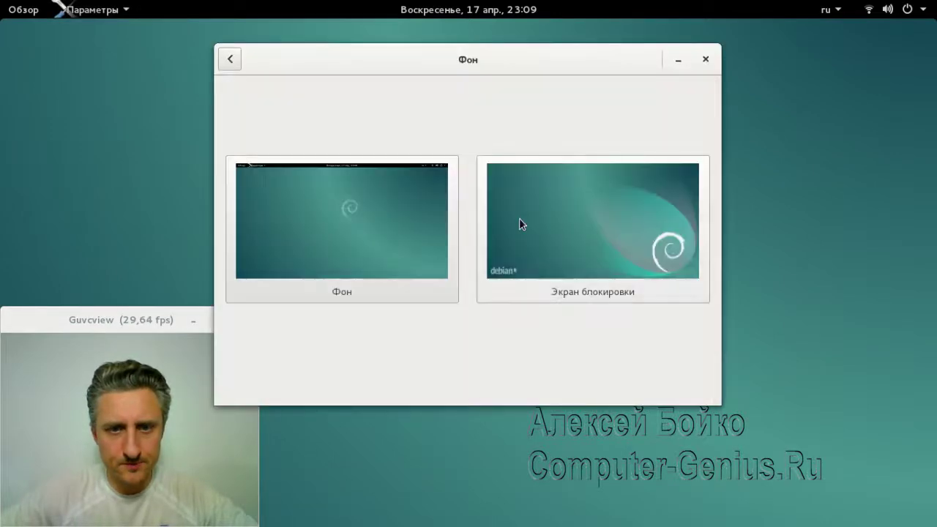
{"action": "left_click", "coordinate": [352, 297]}
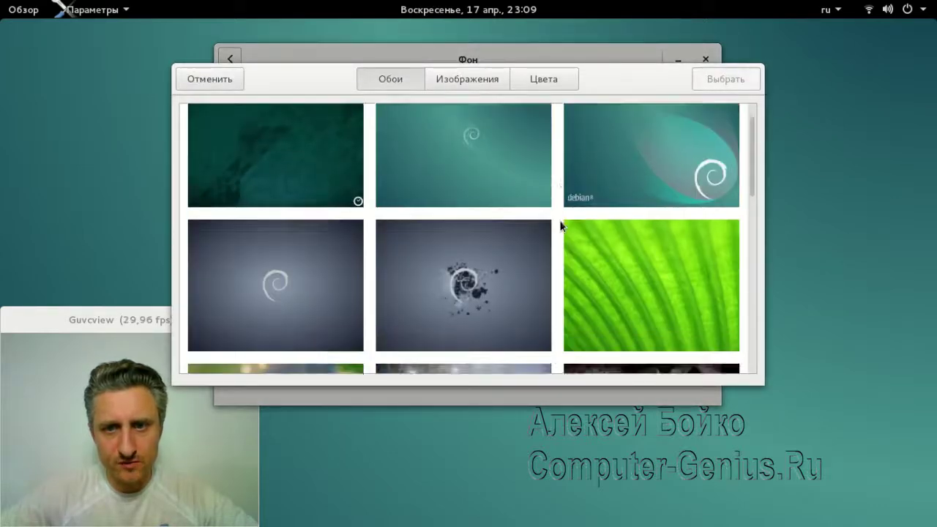
{"action": "scroll", "coordinate": [560, 227], "scroll_direction": "down", "scroll_amount": 10}
{"action": "scroll", "coordinate": [561, 224], "scroll_direction": "down", "scroll_amount": 3}
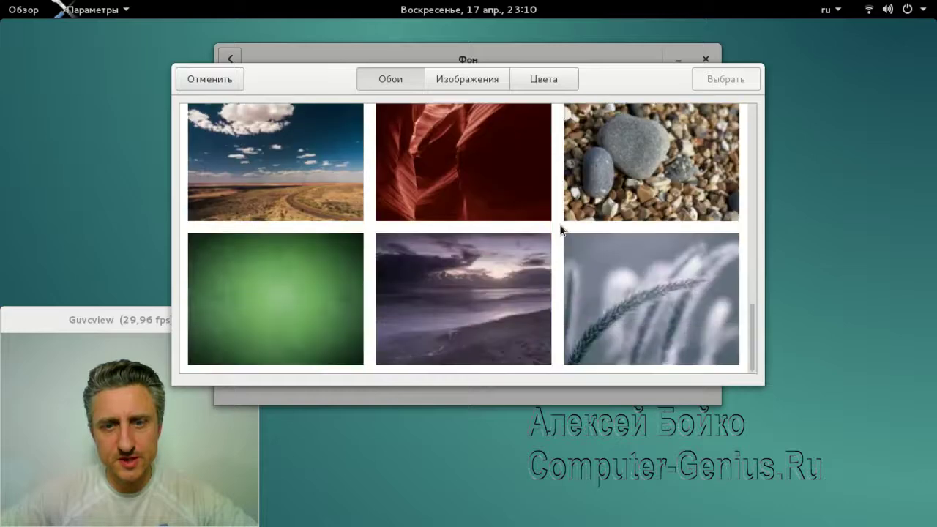
{"action": "scroll", "coordinate": [547, 198], "scroll_direction": "up", "scroll_amount": 12}
{"action": "left_click", "coordinate": [475, 82]}
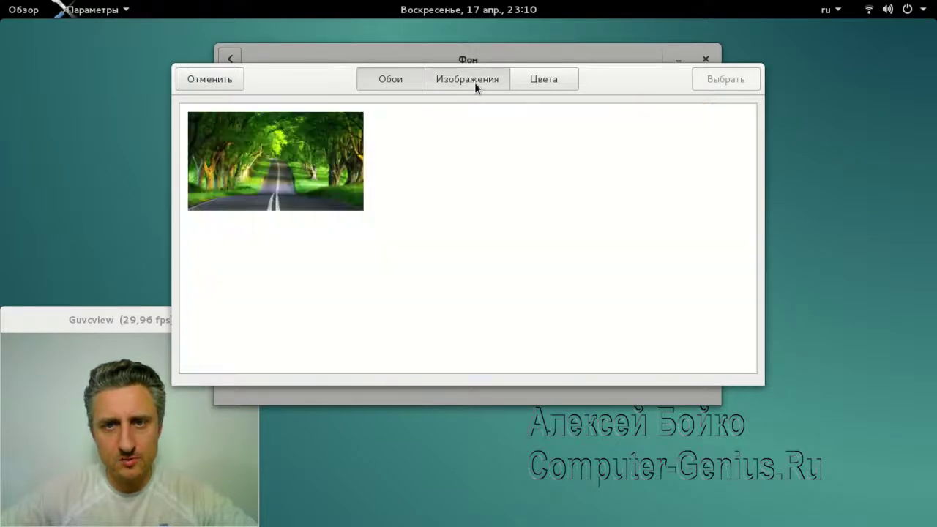
{"action": "left_click", "coordinate": [280, 176]}
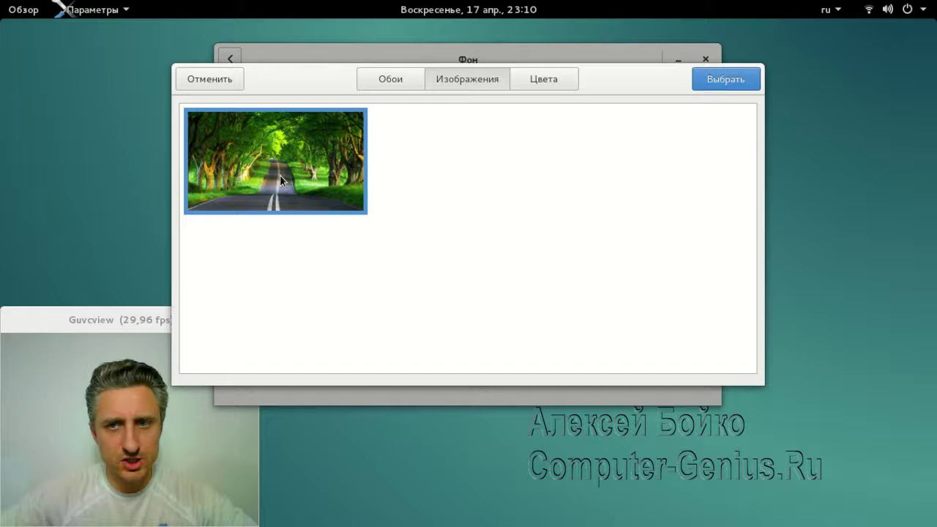
{"action": "left_click", "coordinate": [721, 83]}
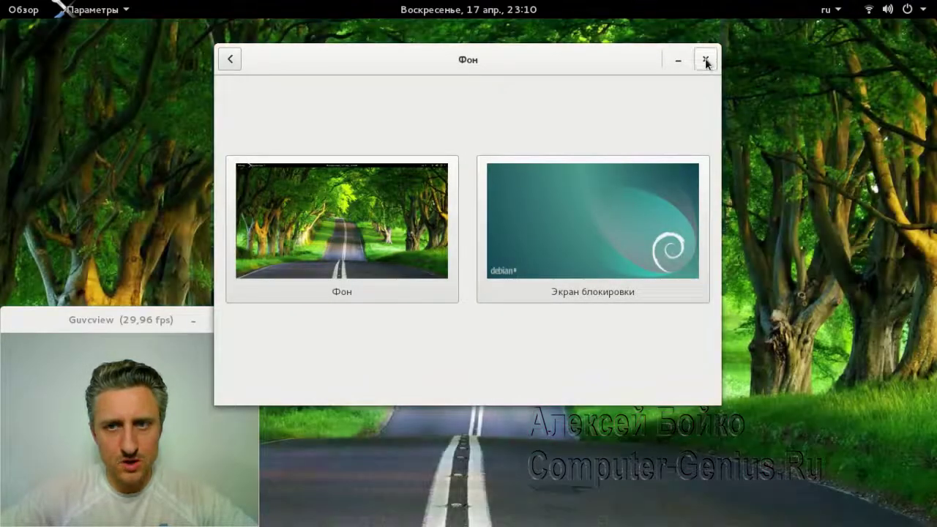
{"action": "left_click", "coordinate": [704, 59]}
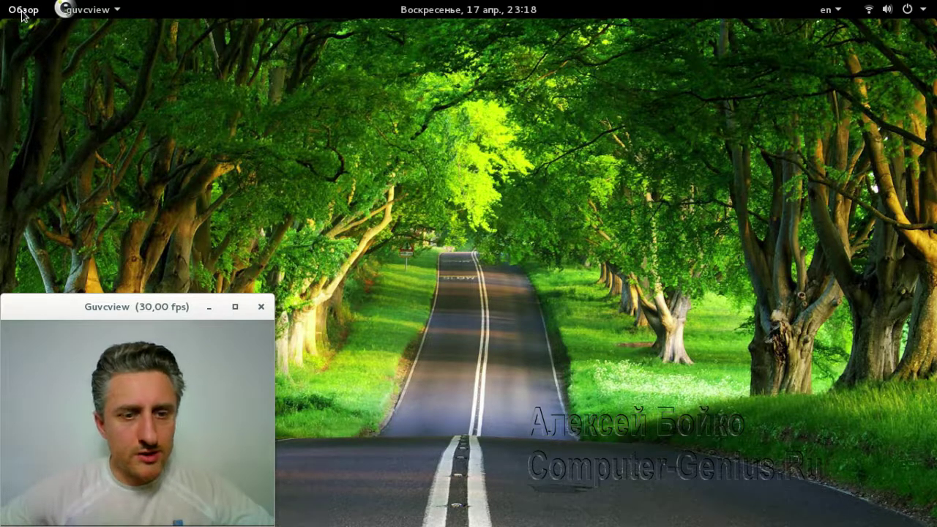
Launch the Пакеты package manager from the second page of the application grid
{"action": "left_click", "coordinate": [22, 11]}
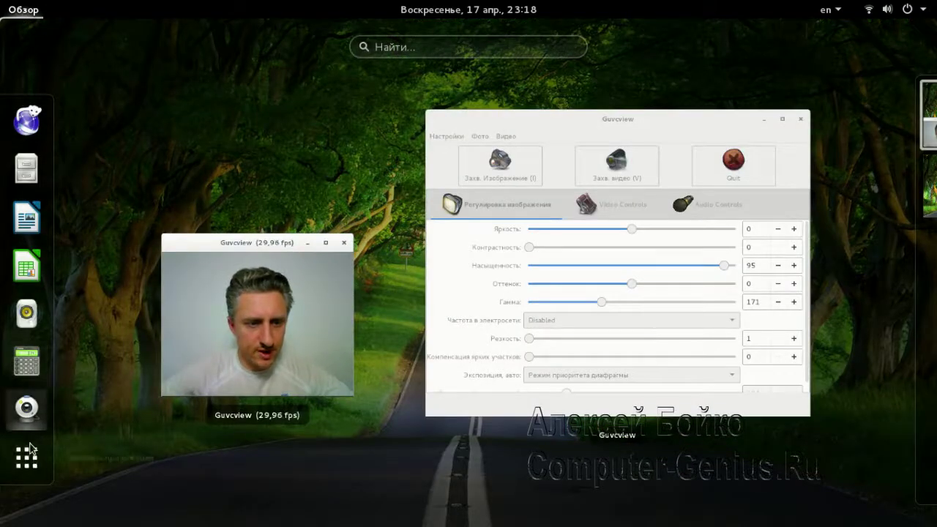
{"action": "left_click", "coordinate": [33, 463]}
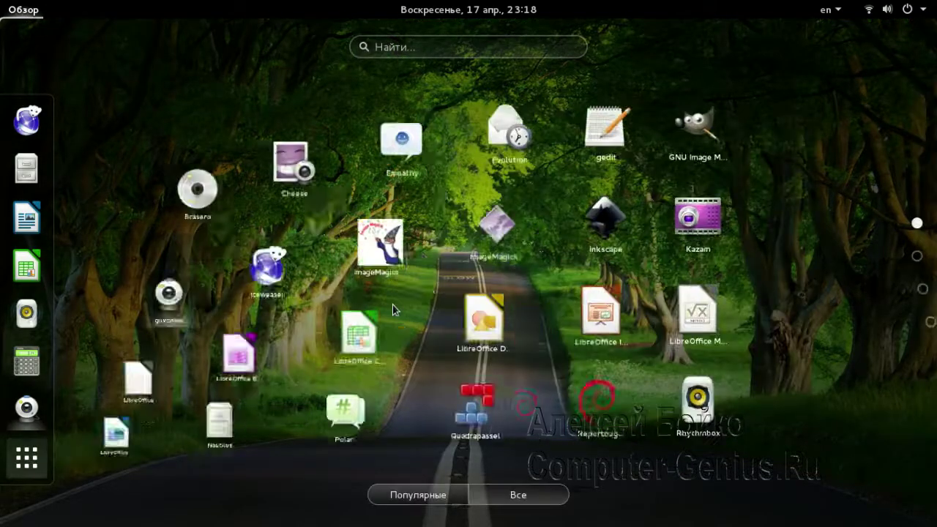
{"action": "scroll", "coordinate": [512, 219], "scroll_direction": "down", "scroll_amount": 1}
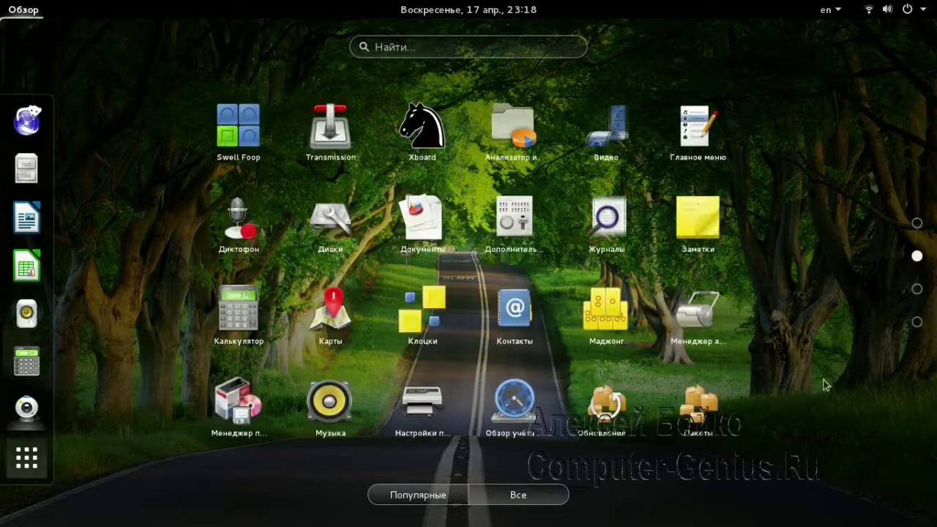
{"action": "left_click", "coordinate": [691, 419]}
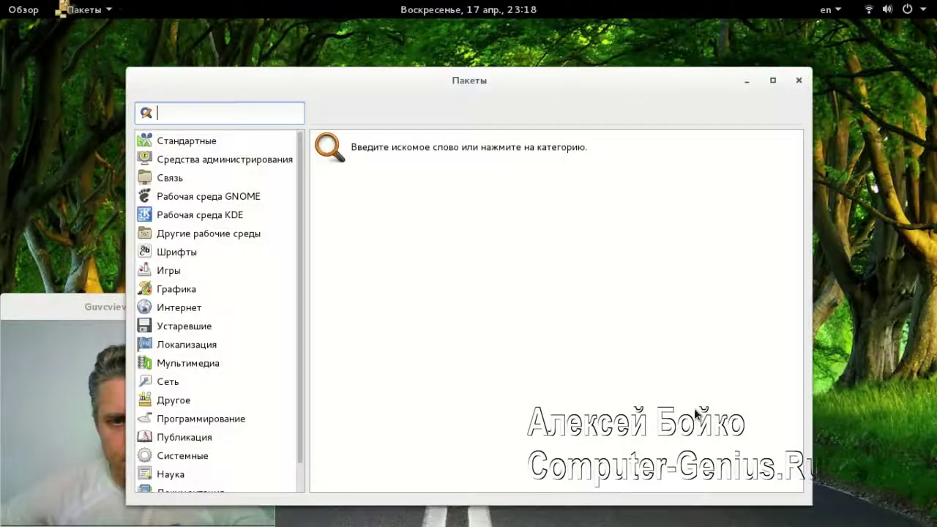
Search the package manager for 'openarena'
{"action": "left_click_drag", "start_coordinate": [389, 86], "coordinate": [546, 52]}
{"action": "left_click", "coordinate": [412, 78]}
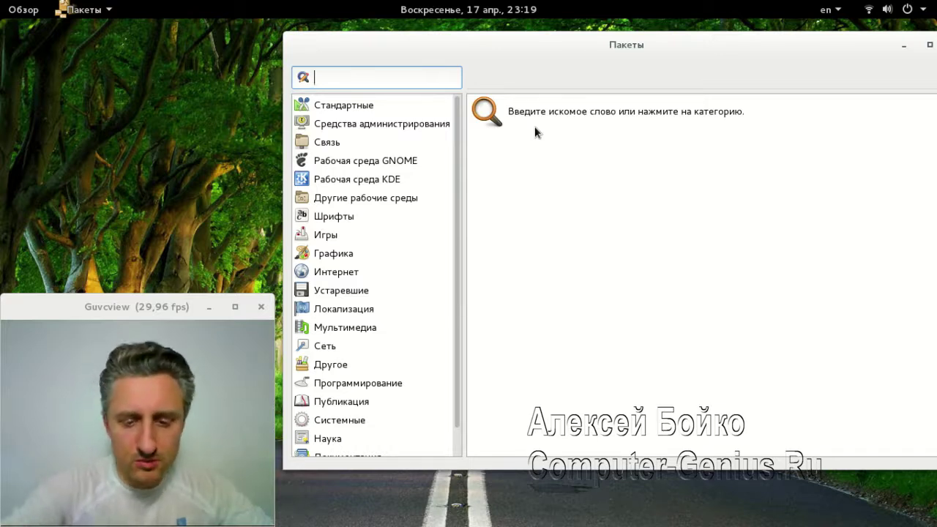
{"action": "type", "text": "оp"}
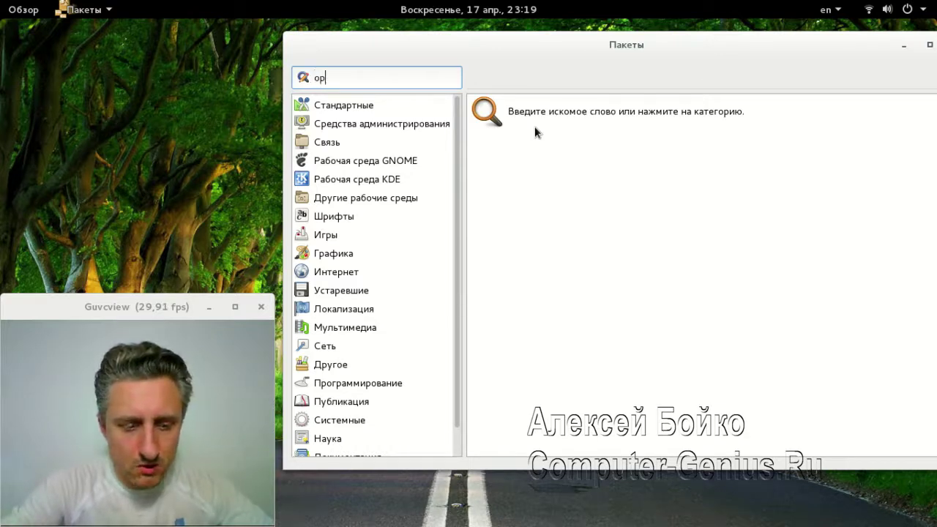
{"action": "type", "text": "en"}
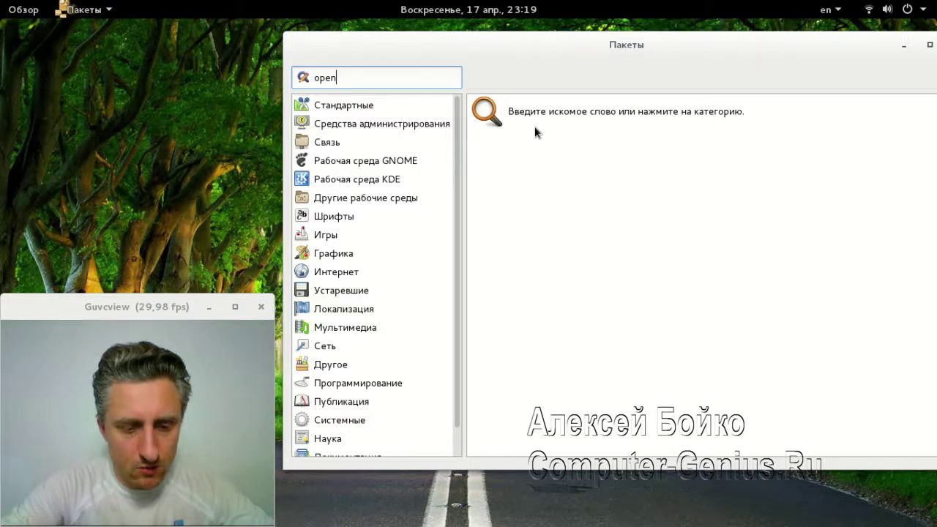
{"action": "type", "text": "arena"}
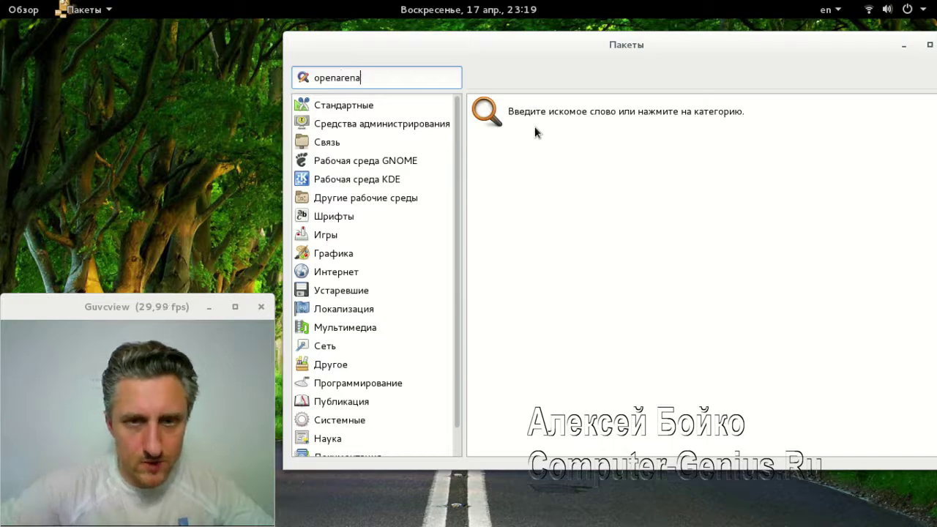
{"action": "key", "text": "Return"}
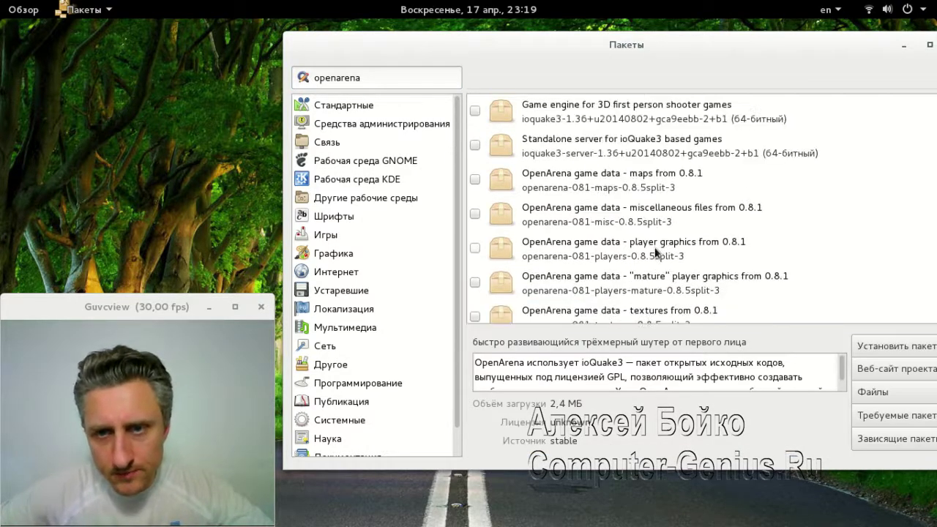
Mark the ioquake3 3D shooter game engine for installation, then browse the Игры category
{"action": "scroll", "coordinate": [654, 247], "scroll_direction": "up", "scroll_amount": 2}
{"action": "double_click", "coordinate": [714, 107]}
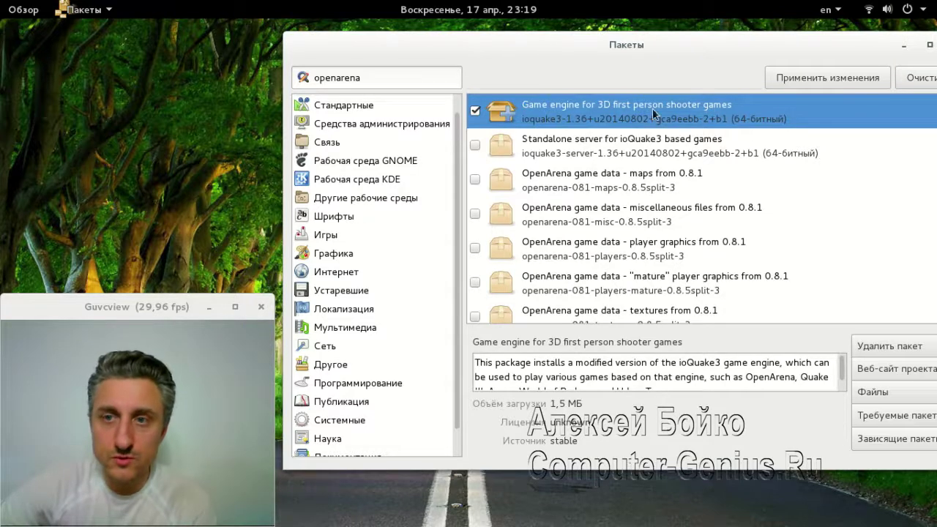
{"action": "left_click_drag", "start_coordinate": [600, 57], "coordinate": [572, 54]}
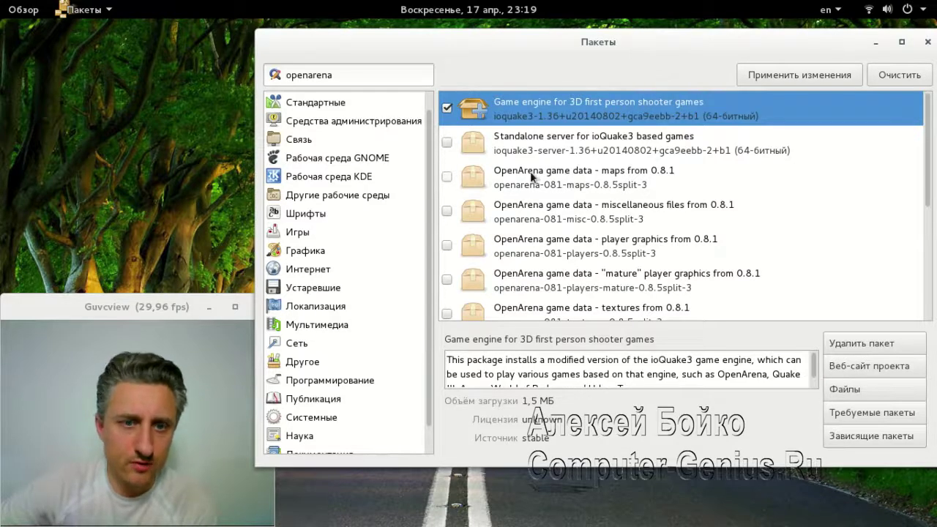
{"action": "left_click", "coordinate": [303, 234]}
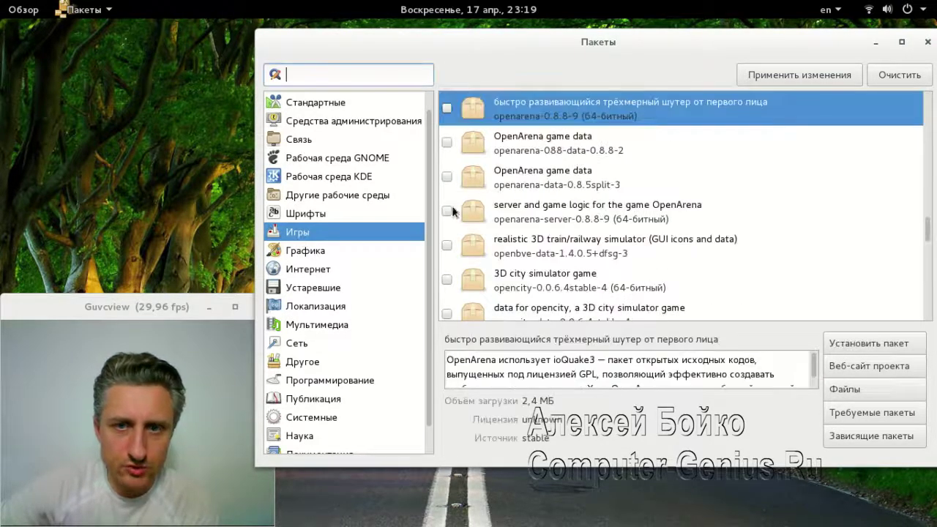
Browse the Графика, Мультимедиа, Администрирования, Программирование, Публикация and Системные categories
{"action": "left_click", "coordinate": [302, 253]}
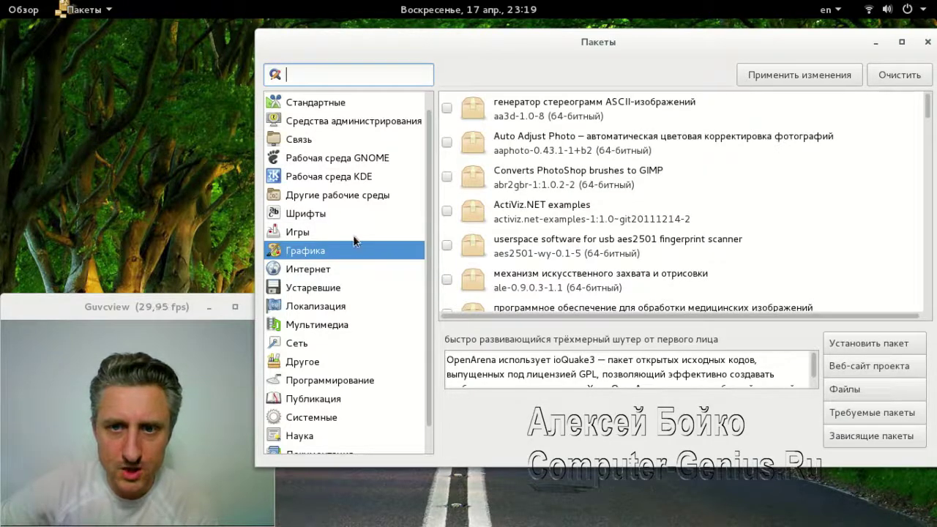
{"action": "scroll", "coordinate": [348, 297], "scroll_direction": "down", "scroll_amount": 1}
{"action": "left_click", "coordinate": [318, 297]}
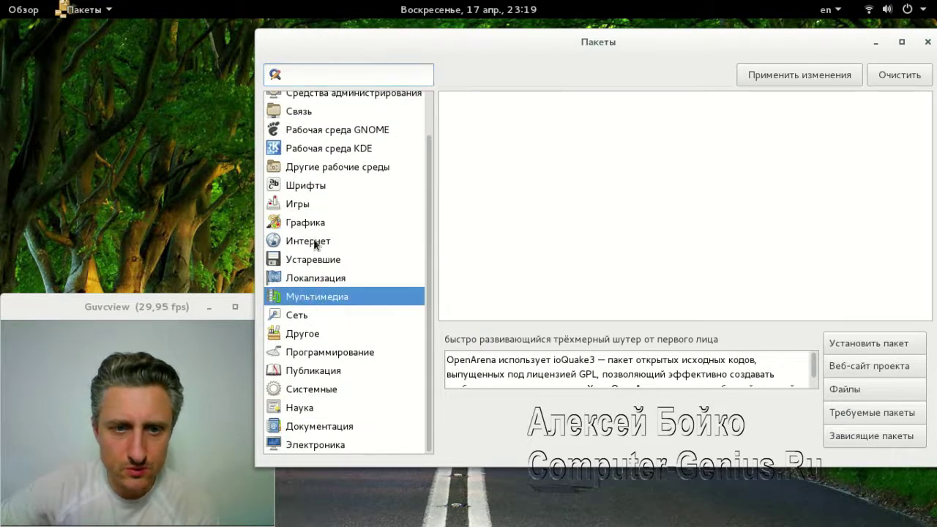
{"action": "scroll", "coordinate": [301, 227], "scroll_direction": "up", "scroll_amount": 2}
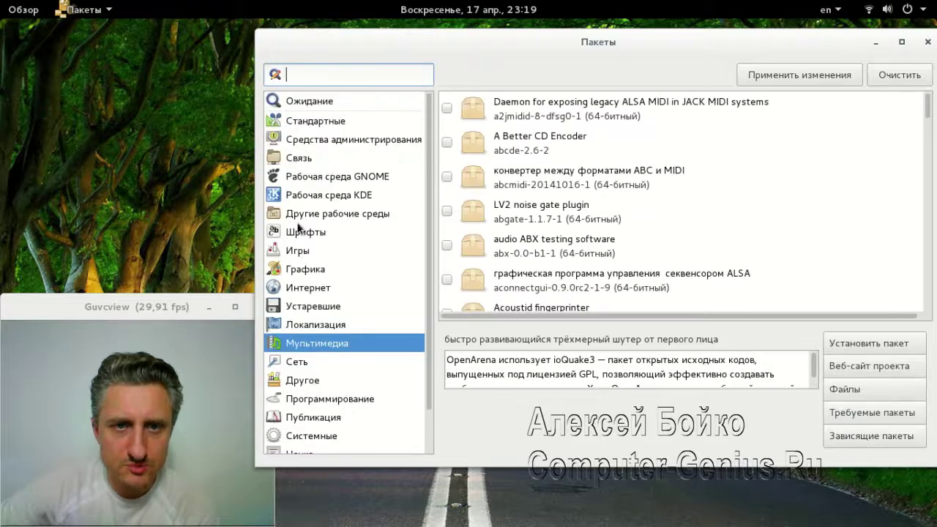
{"action": "left_click", "coordinate": [321, 136]}
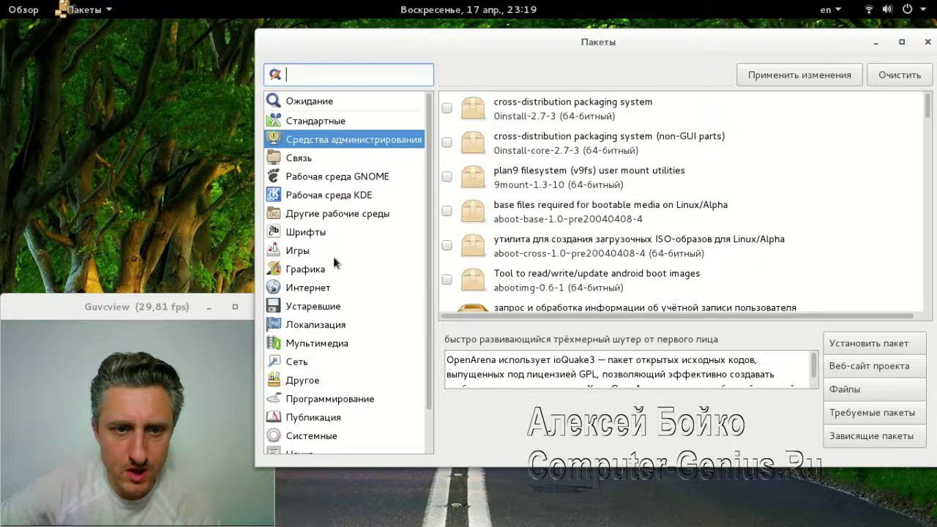
{"action": "scroll", "coordinate": [333, 257], "scroll_direction": "down", "scroll_amount": 2}
{"action": "left_click", "coordinate": [331, 354]}
{"action": "left_click", "coordinate": [322, 371]}
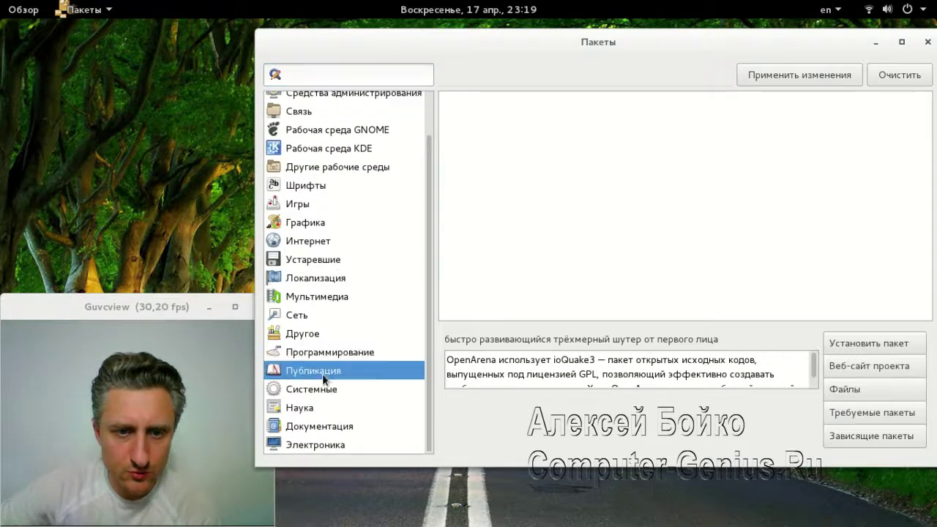
{"action": "left_click", "coordinate": [339, 385]}
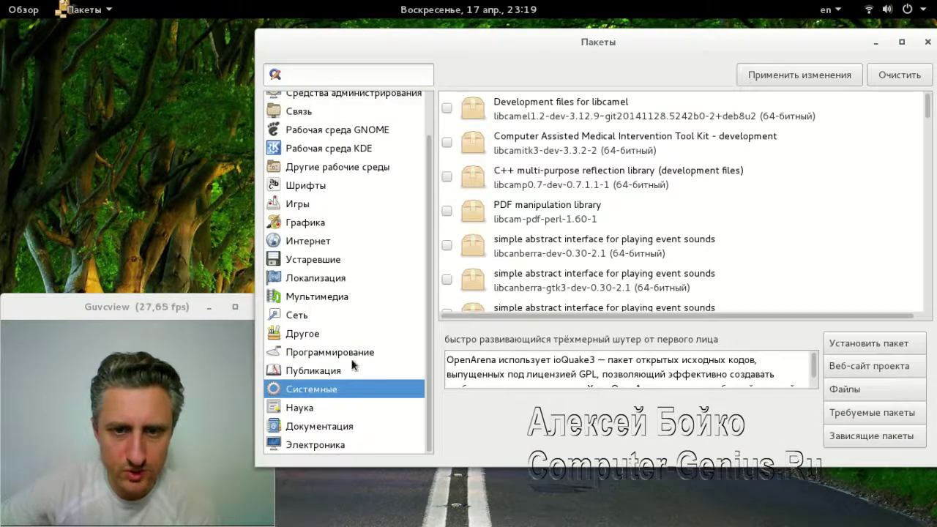
Look through the Документация category packages, then close the package manager
{"action": "left_click", "coordinate": [315, 426]}
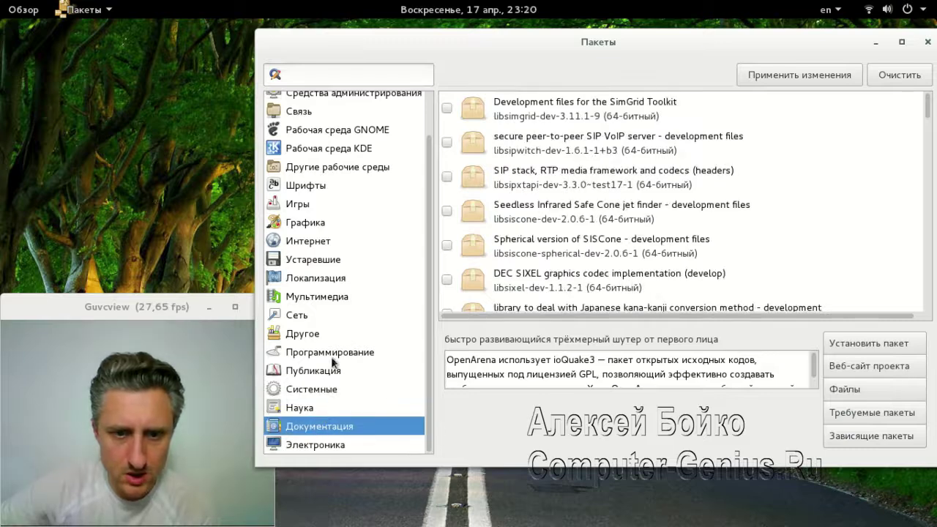
{"action": "scroll", "coordinate": [330, 344], "scroll_direction": "up", "scroll_amount": 2}
{"action": "scroll", "coordinate": [326, 341], "scroll_direction": "down", "scroll_amount": 2}
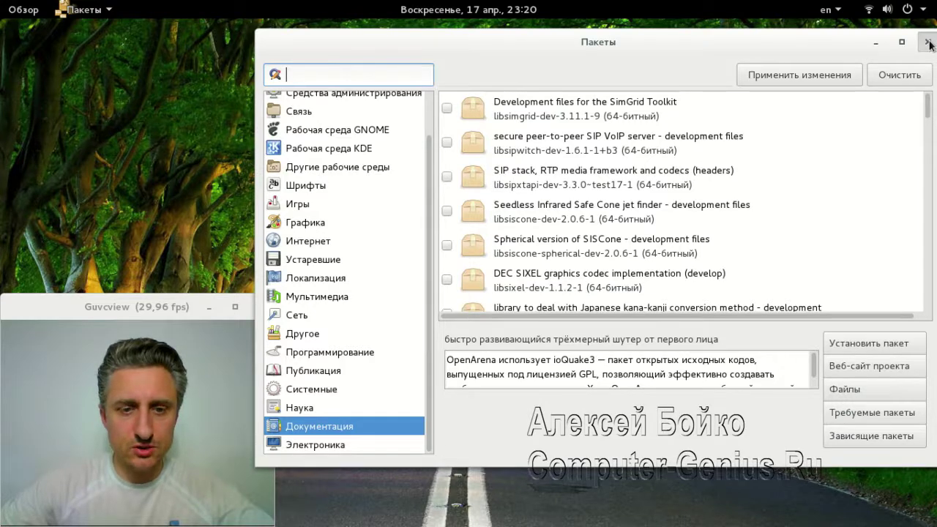
{"action": "left_click", "coordinate": [928, 45]}
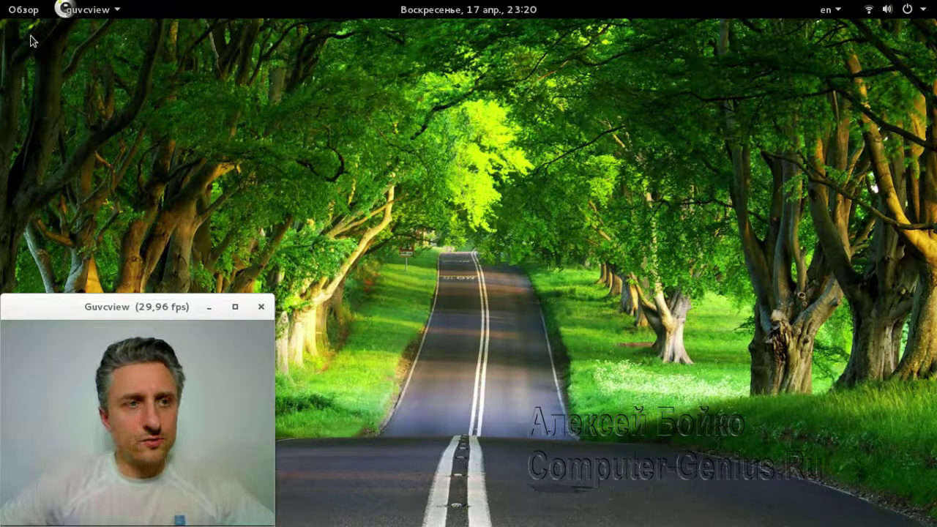
Start Iceweasel and load the vk.com/linux4u group page
{"action": "left_click", "coordinate": [23, 12]}
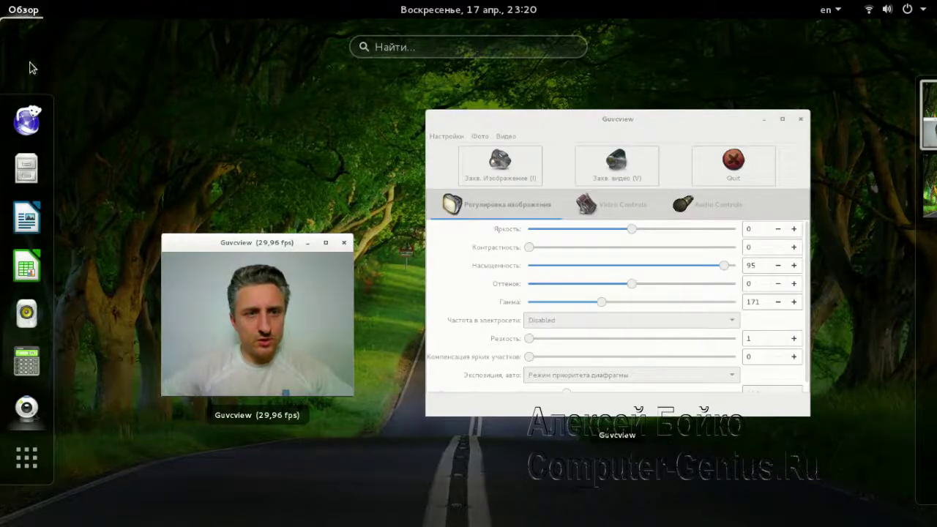
{"action": "left_click", "coordinate": [32, 125]}
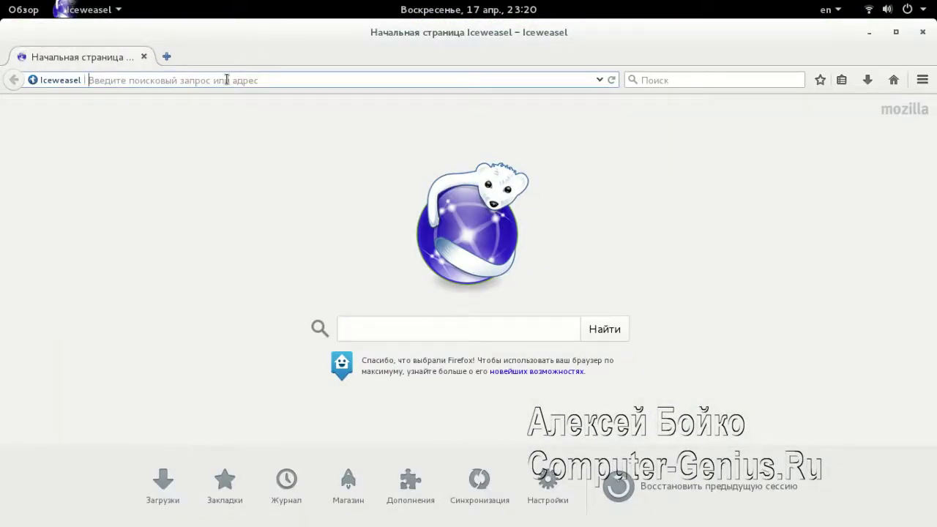
{"action": "type", "text": "vk.com/"}
{"action": "left_click", "coordinate": [226, 79]}
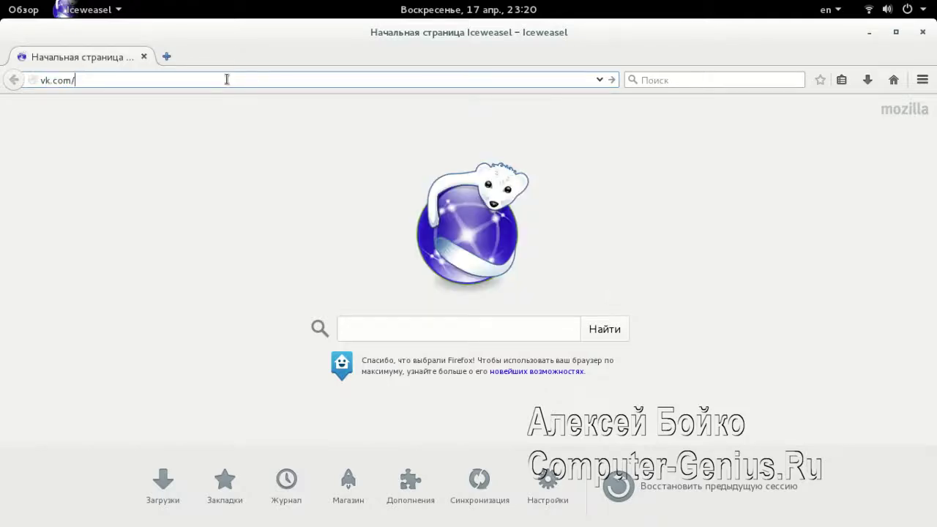
{"action": "type", "text": "linux4u"}
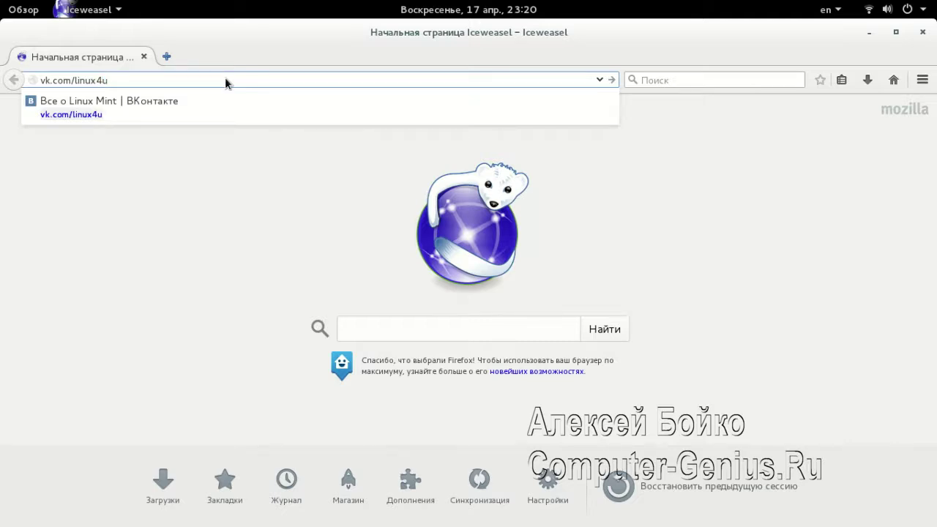
{"action": "key", "text": "Return"}
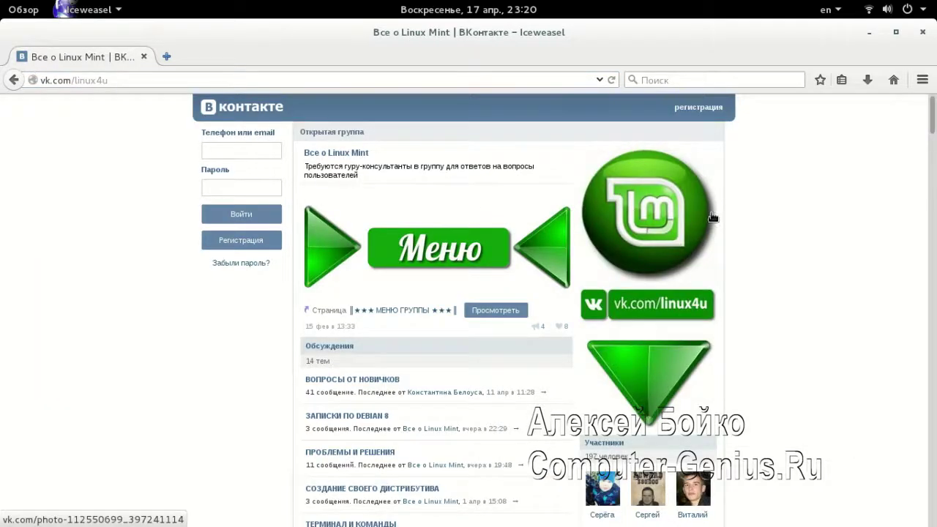
View the group's menu and its Скачать Linux Mint note, then close both
{"action": "scroll", "coordinate": [803, 215], "scroll_direction": "down", "scroll_amount": 1}
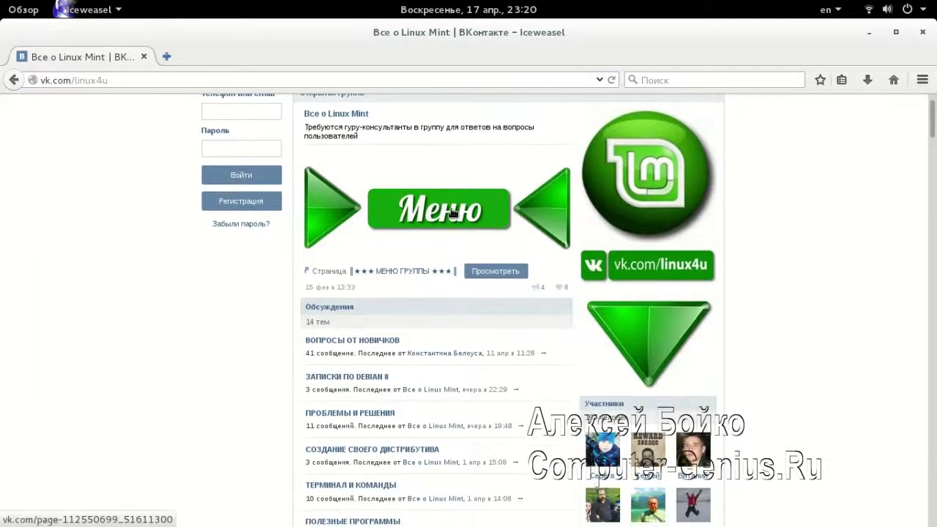
{"action": "left_click", "coordinate": [452, 213]}
{"action": "scroll", "coordinate": [436, 202], "scroll_direction": "down", "scroll_amount": 1}
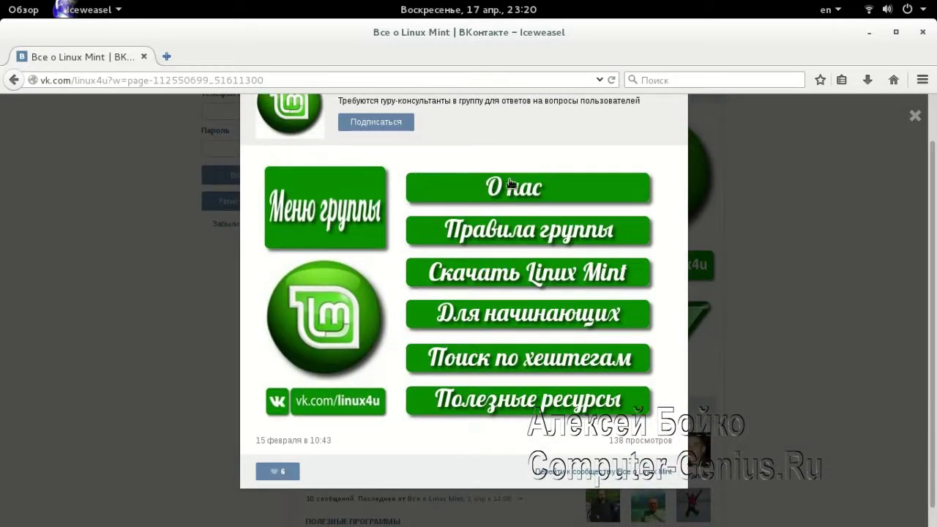
{"action": "left_click", "coordinate": [536, 276]}
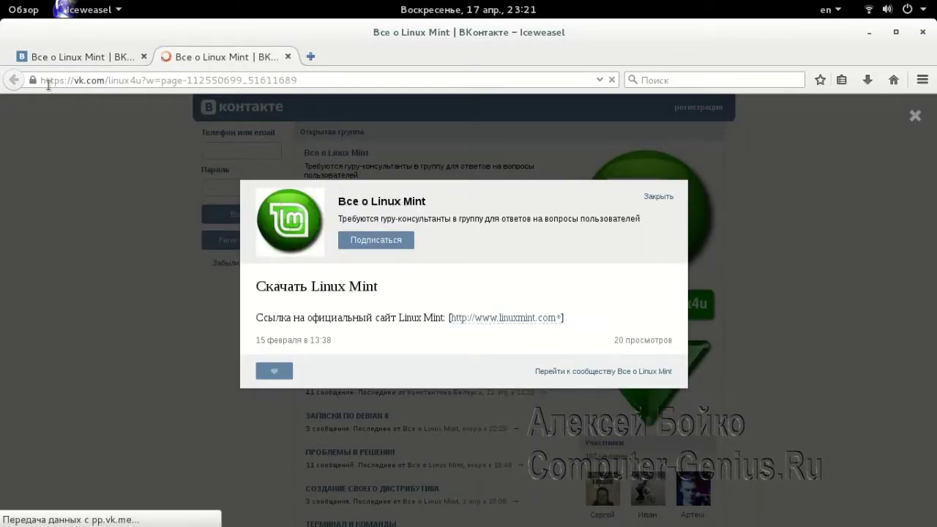
{"action": "left_click", "coordinate": [288, 57]}
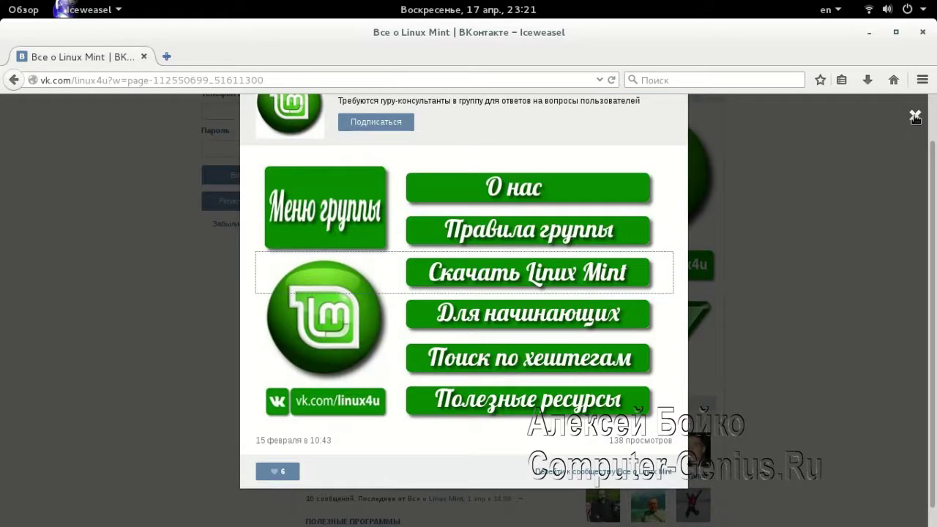
{"action": "left_click", "coordinate": [915, 118]}
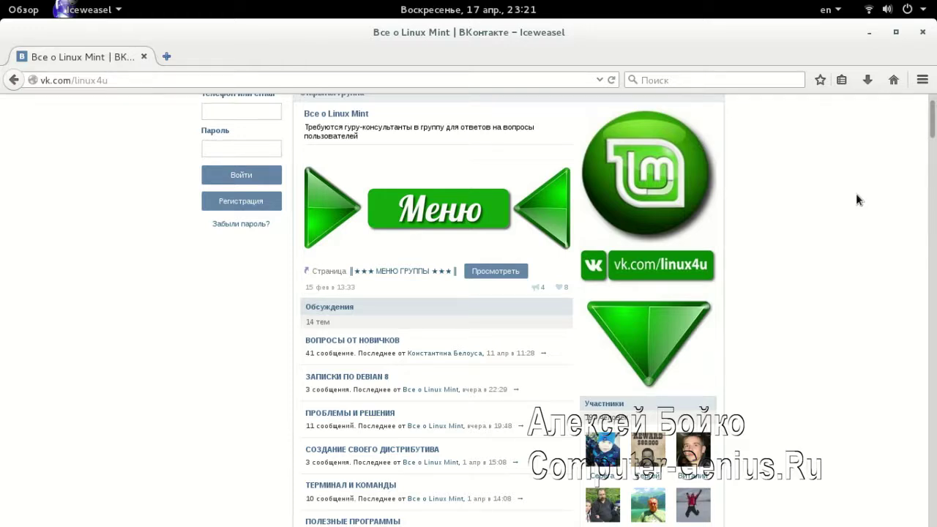
Scroll through the Все о Linux Mint group page and its discussion list
{"action": "scroll", "coordinate": [857, 205], "scroll_direction": "down", "scroll_amount": 7}
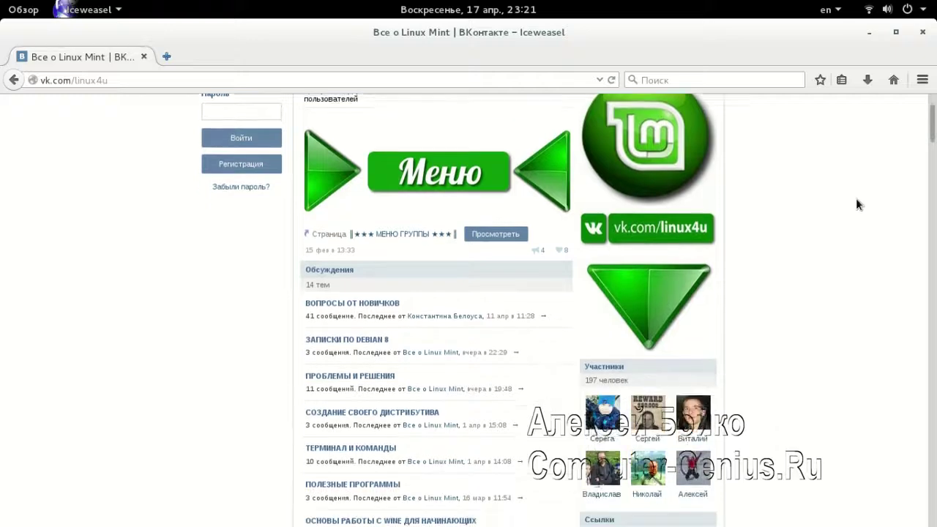
{"action": "scroll", "coordinate": [855, 203], "scroll_direction": "up", "scroll_amount": 7}
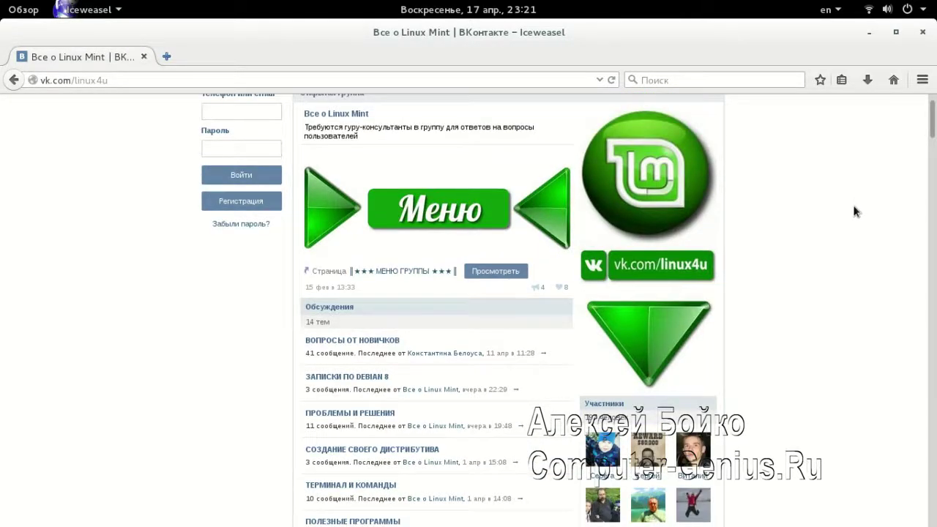
{"action": "scroll", "coordinate": [850, 211], "scroll_direction": "down", "scroll_amount": 1}
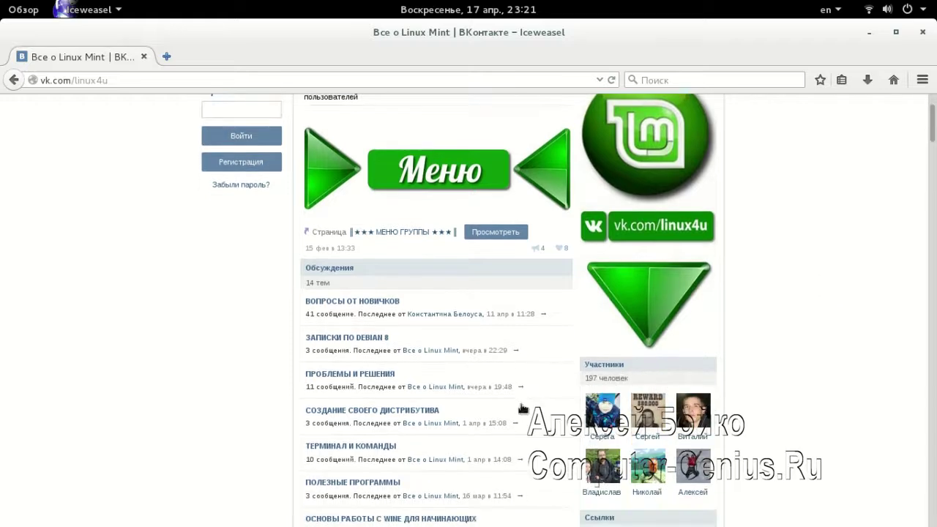
{"action": "scroll", "coordinate": [840, 334], "scroll_direction": "down", "scroll_amount": 4}
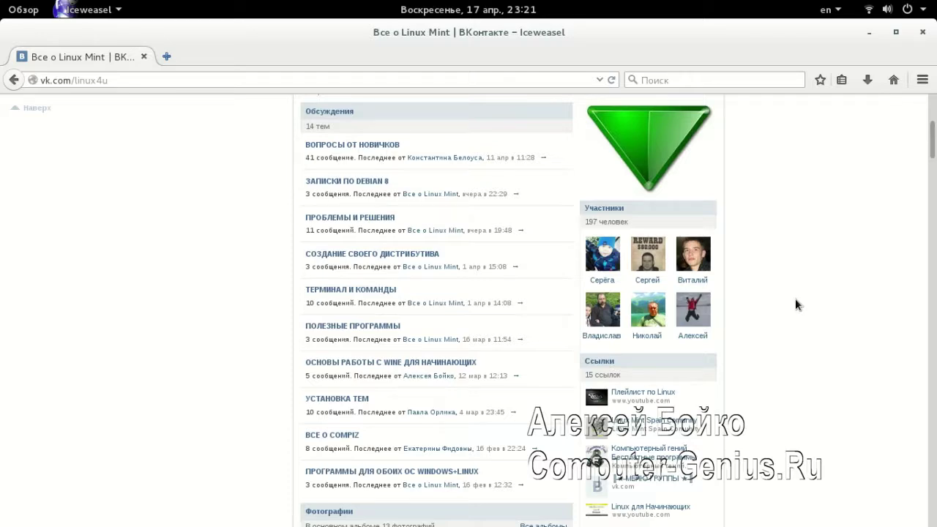
{"action": "scroll", "coordinate": [789, 298], "scroll_direction": "down", "scroll_amount": 5}
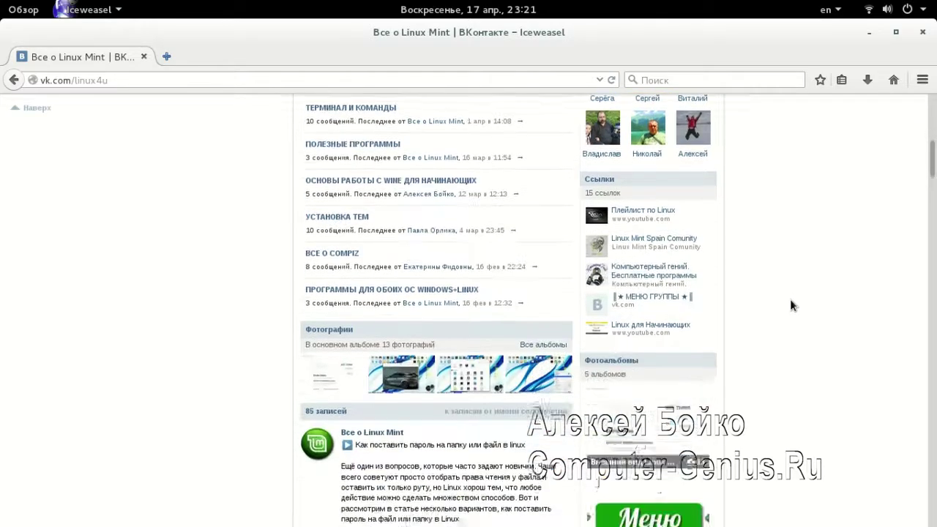
{"action": "scroll", "coordinate": [789, 299], "scroll_direction": "up", "scroll_amount": 2}
{"action": "scroll", "coordinate": [790, 303], "scroll_direction": "up", "scroll_amount": 3}
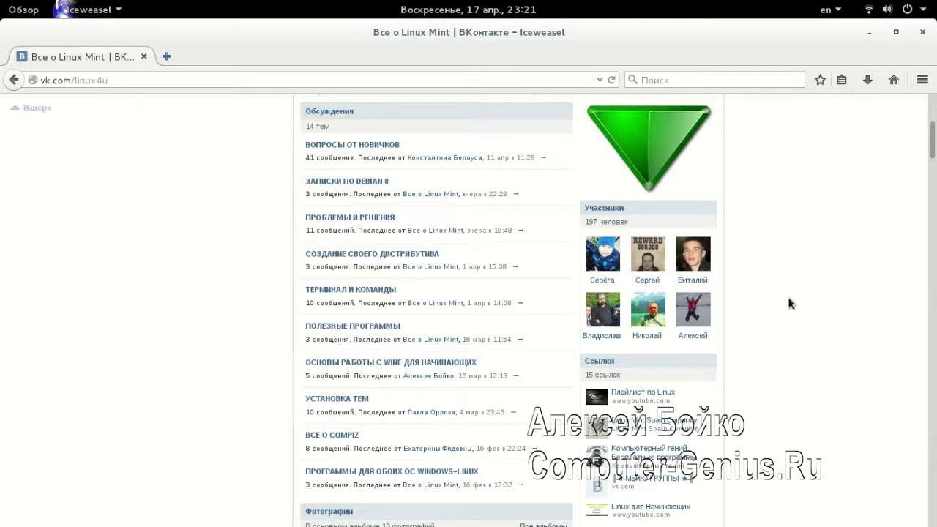
{"action": "scroll", "coordinate": [789, 290], "scroll_direction": "down", "scroll_amount": 4}
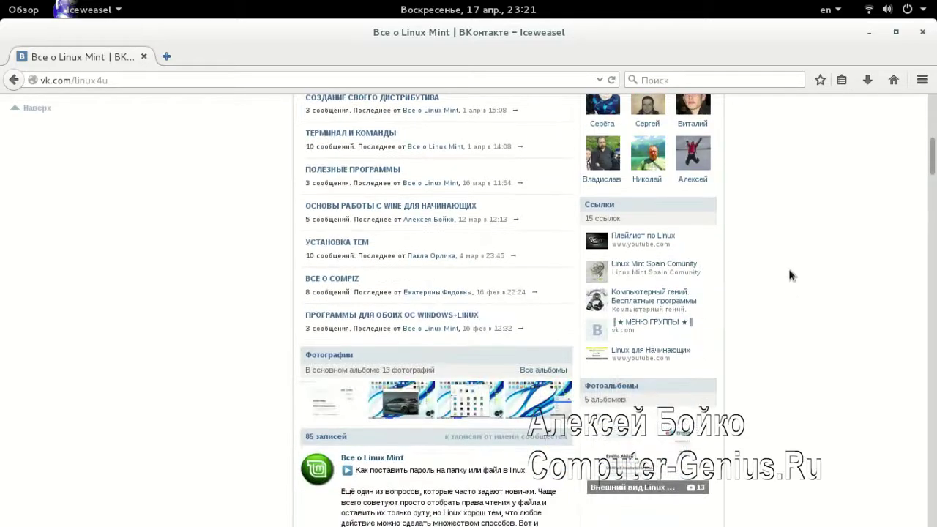
{"action": "scroll", "coordinate": [788, 268], "scroll_direction": "down", "scroll_amount": 1}
{"action": "scroll", "coordinate": [789, 269], "scroll_direction": "down", "scroll_amount": 1}
{"action": "scroll", "coordinate": [788, 272], "scroll_direction": "up", "scroll_amount": 6}
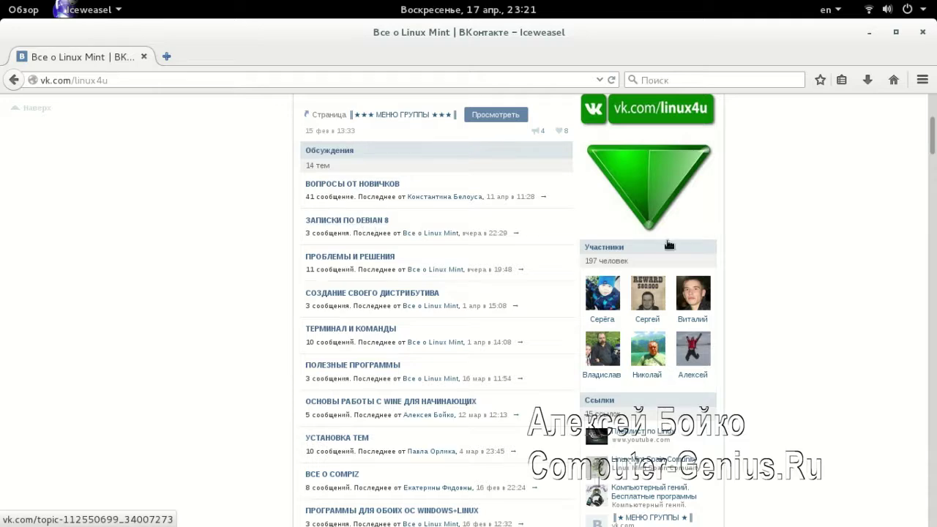
{"action": "scroll", "coordinate": [815, 268], "scroll_direction": "down", "scroll_amount": 10}
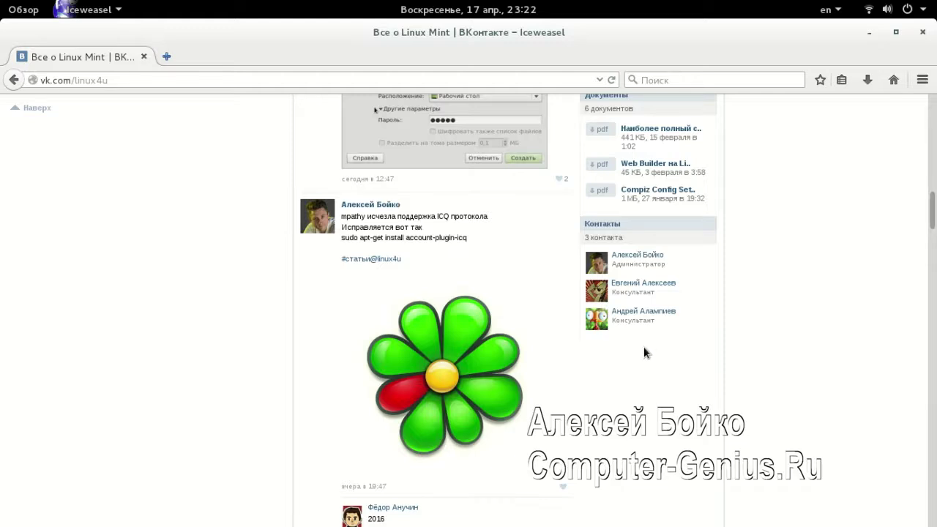
{"action": "scroll", "coordinate": [637, 358], "scroll_direction": "up", "scroll_amount": 10}
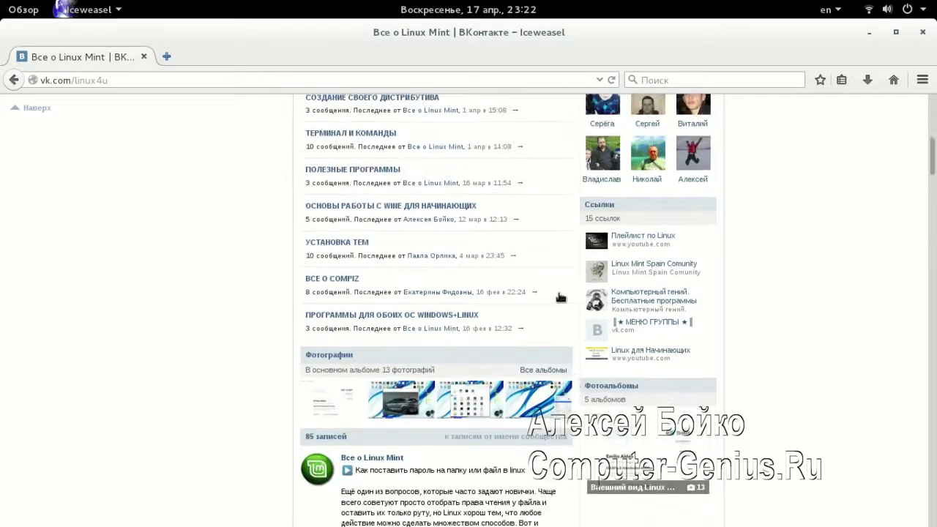
{"action": "scroll", "coordinate": [549, 298], "scroll_direction": "up", "scroll_amount": 3}
{"action": "scroll", "coordinate": [550, 278], "scroll_direction": "down", "scroll_amount": 12}
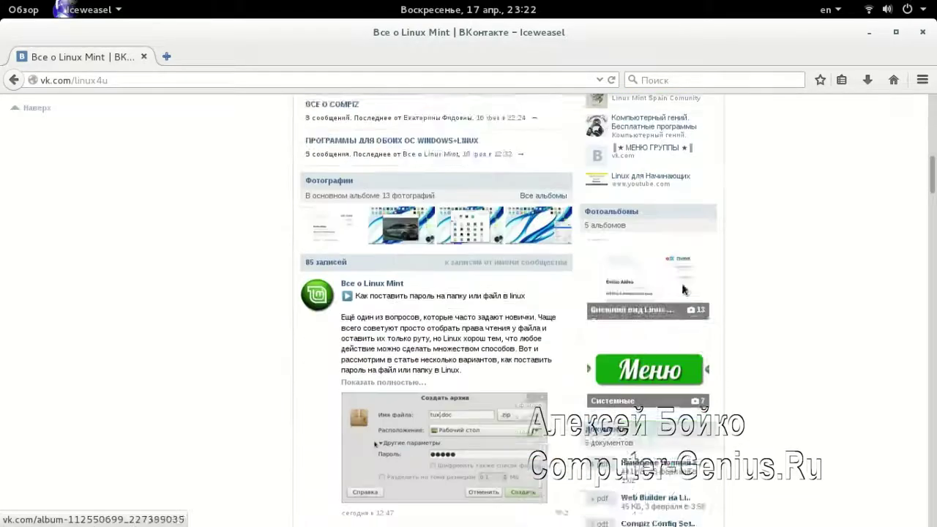
{"action": "scroll", "coordinate": [531, 346], "scroll_direction": "down", "scroll_amount": 3}
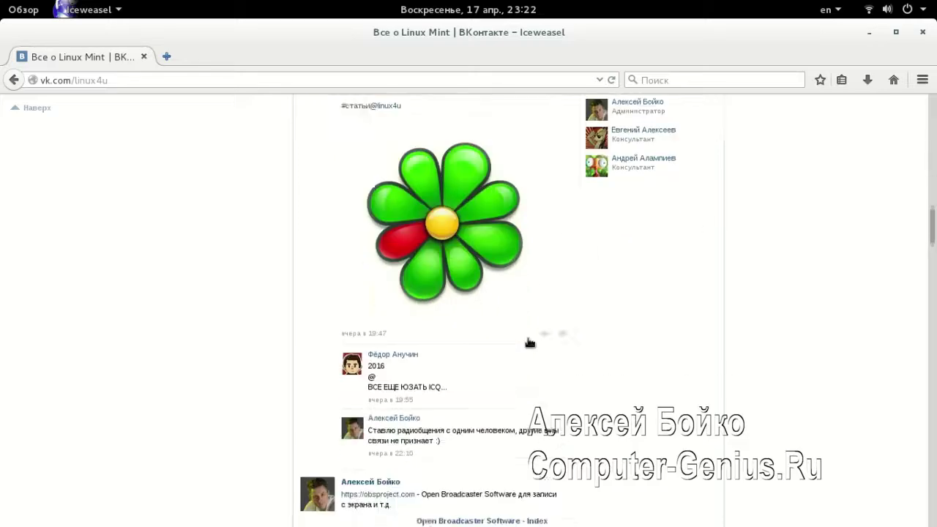
{"action": "scroll", "coordinate": [524, 347], "scroll_direction": "down", "scroll_amount": 3}
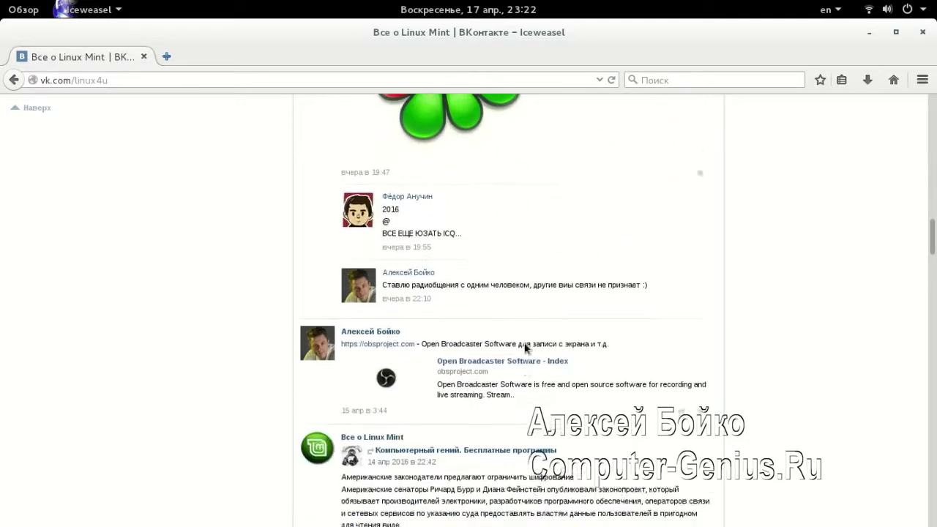
{"action": "scroll", "coordinate": [526, 344], "scroll_direction": "up", "scroll_amount": 3}
{"action": "scroll", "coordinate": [526, 344], "scroll_direction": "up", "scroll_amount": 15}
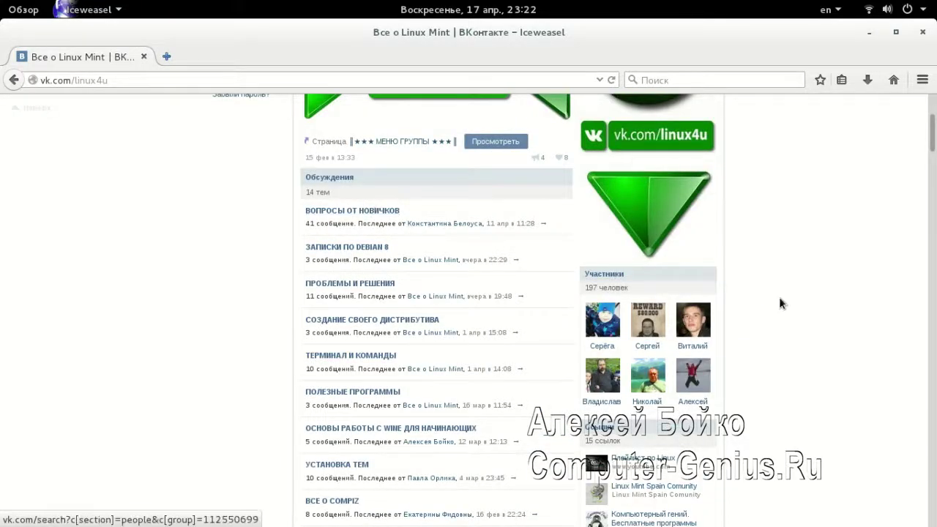
{"action": "scroll", "coordinate": [778, 303], "scroll_direction": "down", "scroll_amount": 10}
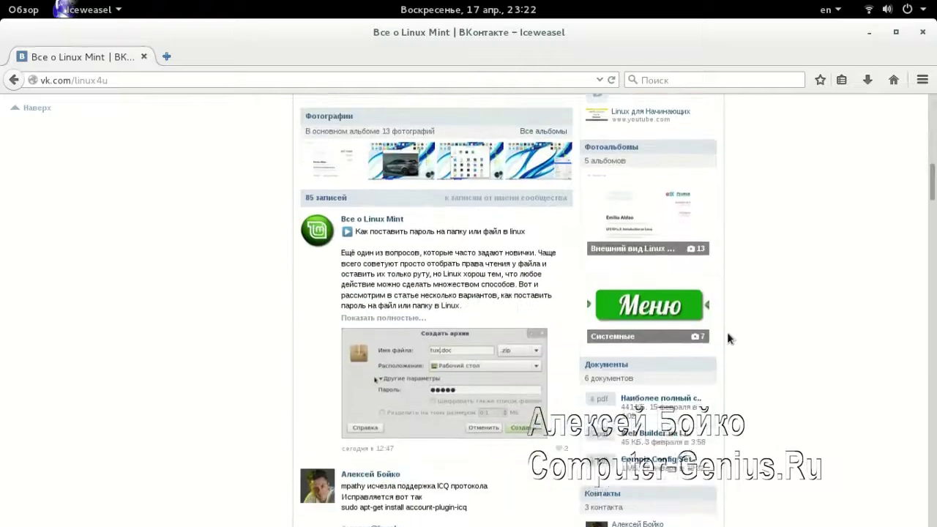
{"action": "scroll", "coordinate": [380, 241], "scroll_direction": "up", "scroll_amount": 15}
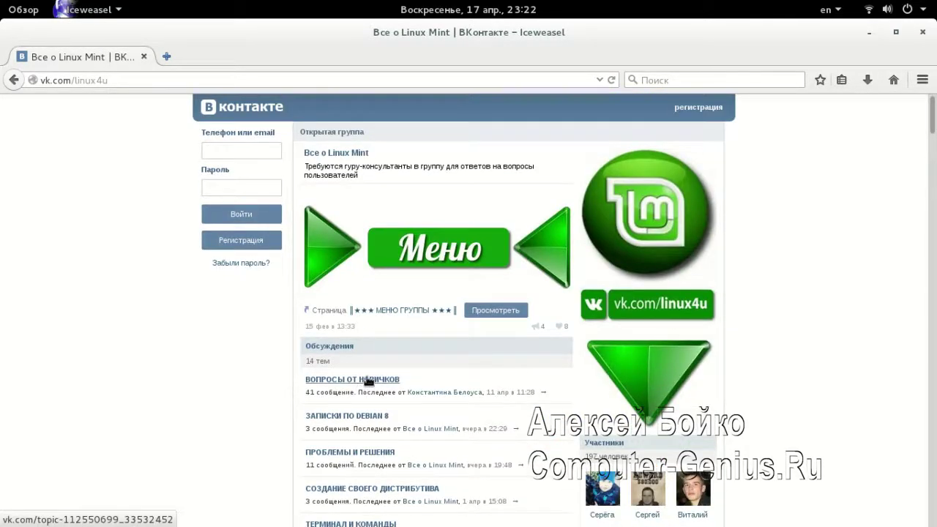
Read through the ВОПРОСЫ ОТ НОВИЧКОВ topic, then go back to the group page
{"action": "left_click", "coordinate": [390, 383]}
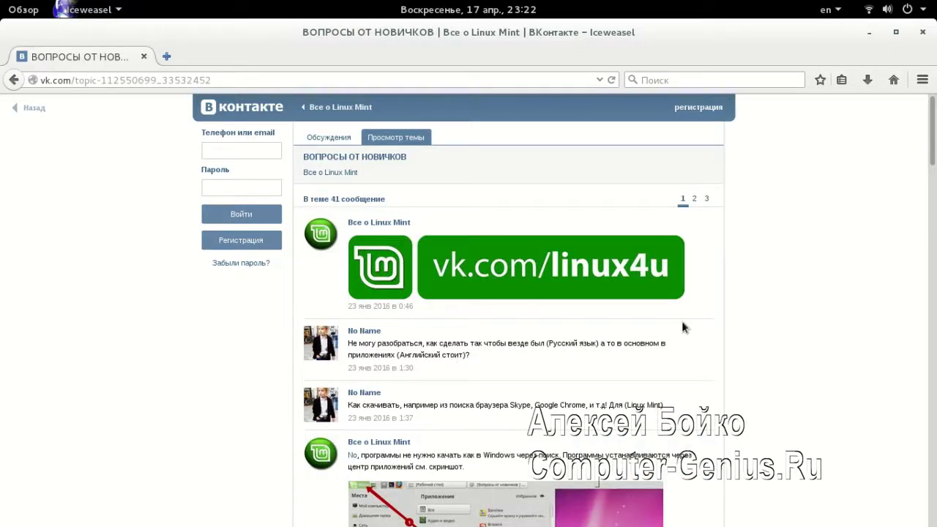
{"action": "scroll", "coordinate": [675, 322], "scroll_direction": "down", "scroll_amount": 2}
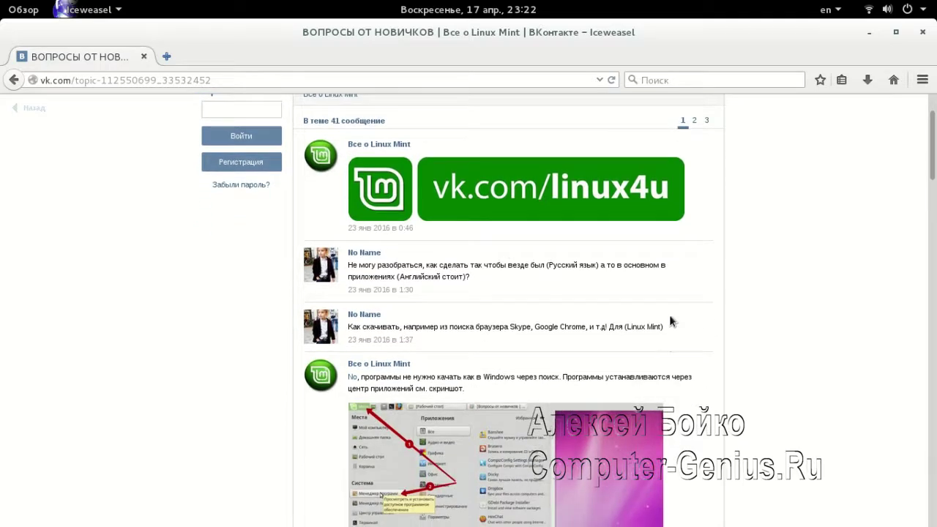
{"action": "scroll", "coordinate": [670, 319], "scroll_direction": "down", "scroll_amount": 3}
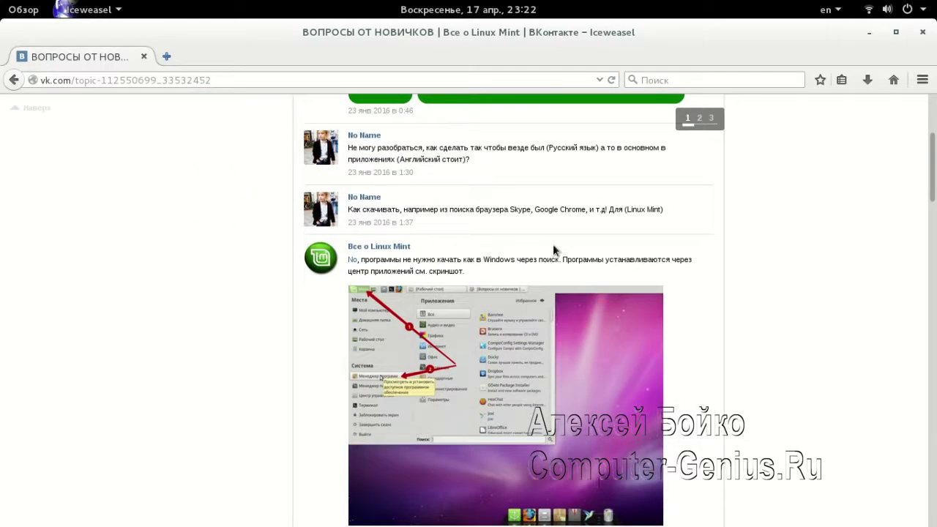
{"action": "scroll", "coordinate": [552, 244], "scroll_direction": "down", "scroll_amount": 12}
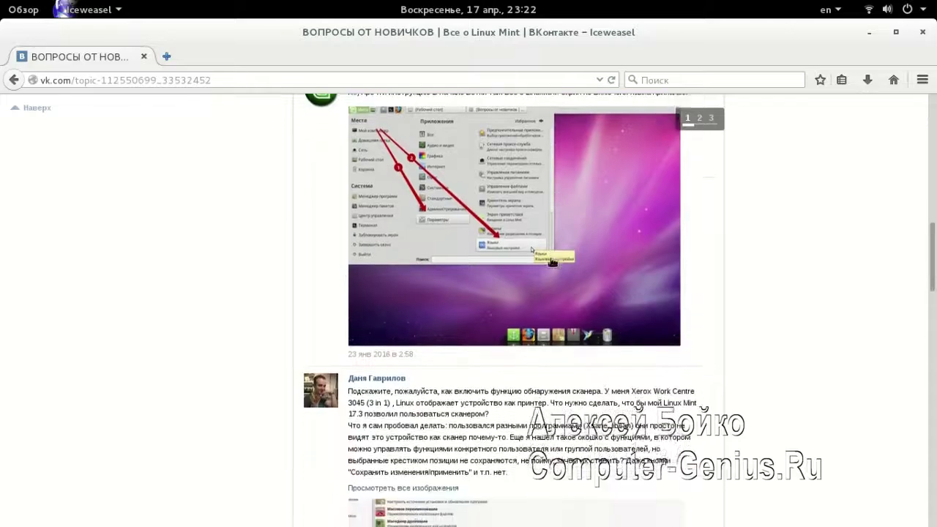
{"action": "scroll", "coordinate": [552, 262], "scroll_direction": "down", "scroll_amount": 11}
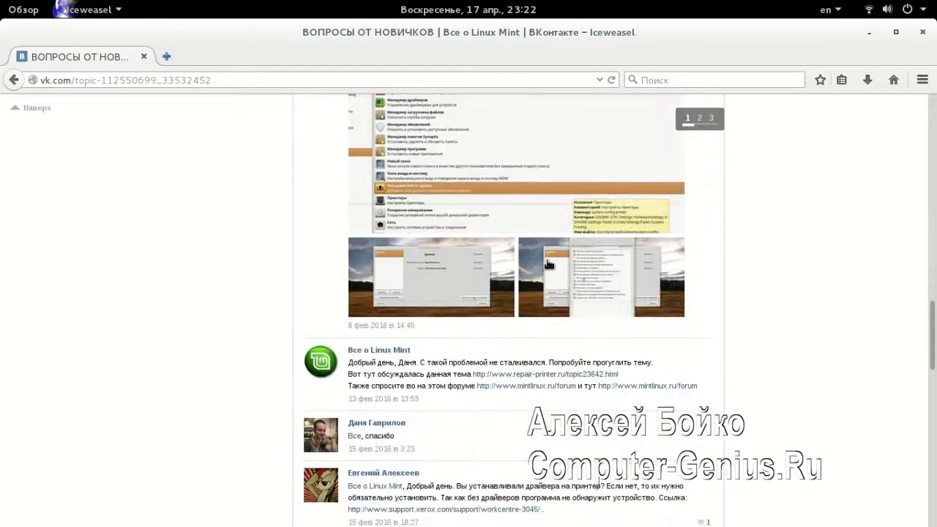
{"action": "scroll", "coordinate": [543, 258], "scroll_direction": "down", "scroll_amount": 16}
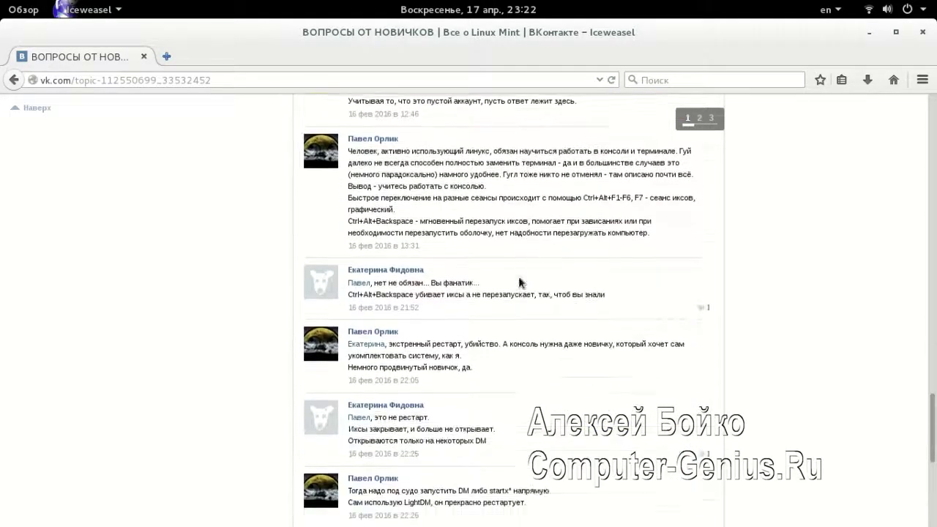
{"action": "left_click", "coordinate": [13, 79]}
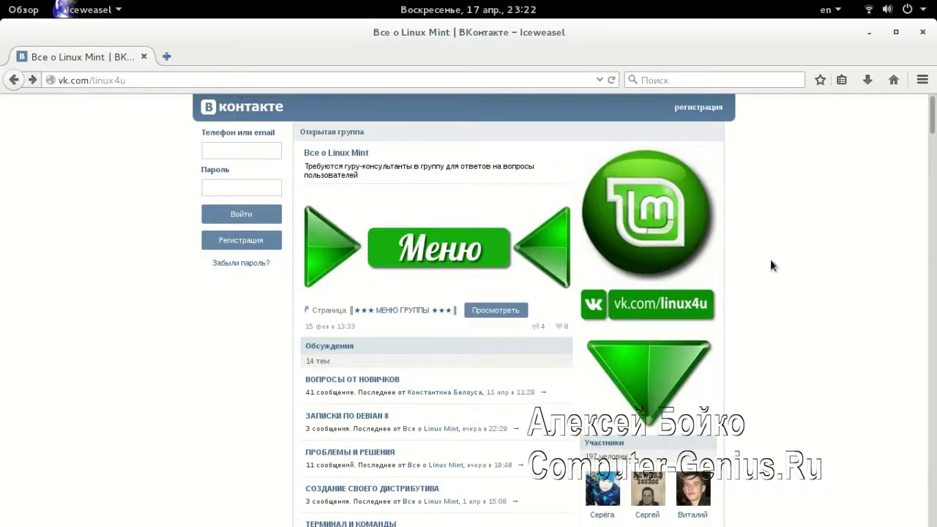
Open the ЗАПИСКИ ПО DEBIAN 8 discussion and scroll to the Skype post
{"action": "scroll", "coordinate": [775, 262], "scroll_direction": "down", "scroll_amount": 2}
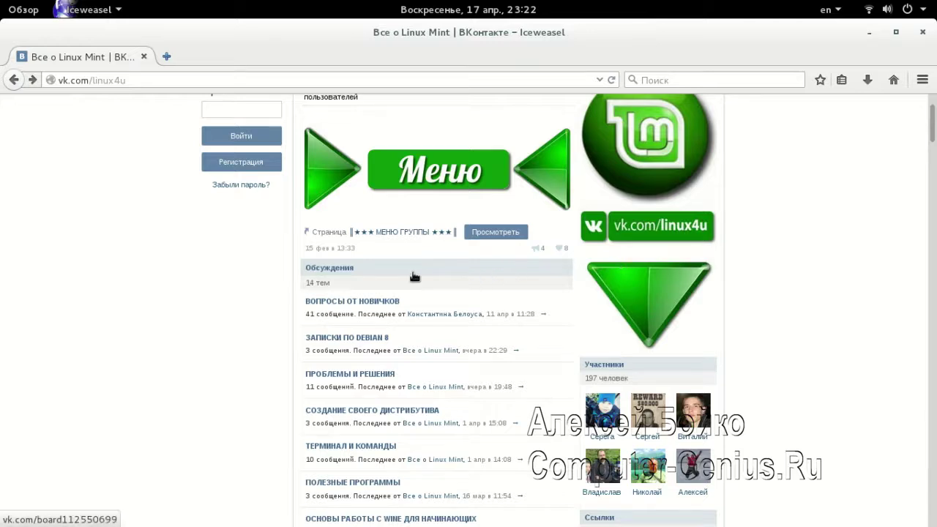
{"action": "scroll", "coordinate": [411, 275], "scroll_direction": "up", "scroll_amount": 1}
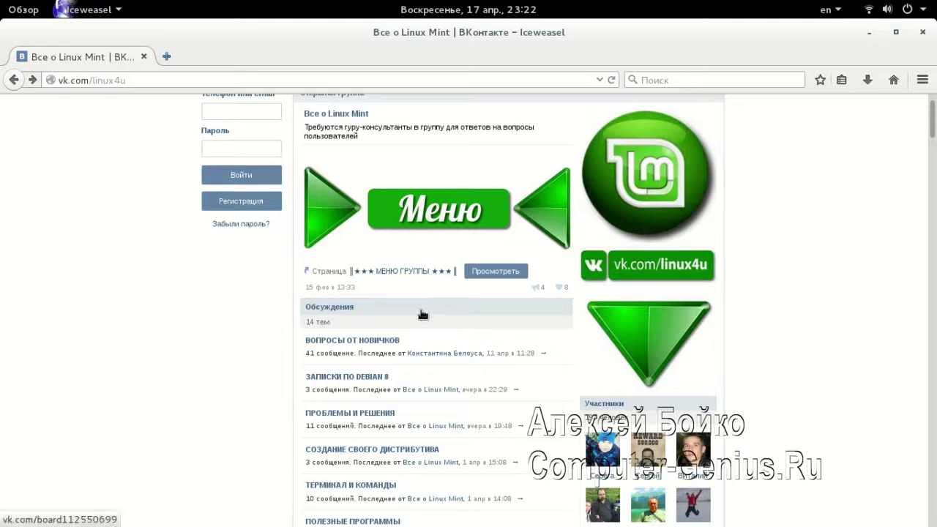
{"action": "left_click", "coordinate": [370, 376]}
{"action": "scroll", "coordinate": [665, 265], "scroll_direction": "down", "scroll_amount": 3}
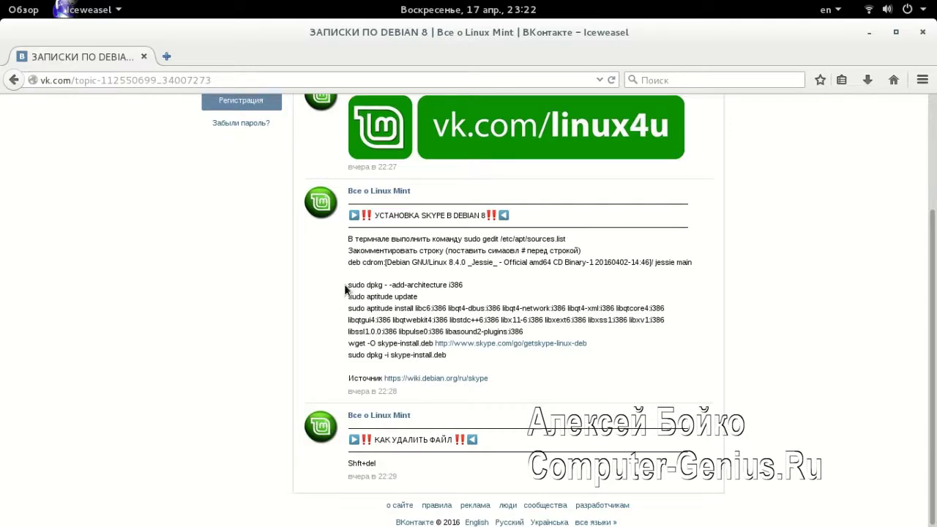
Highlight parts of the Skype installation commands, including add-architecture, while reading them
{"action": "left_click_drag", "start_coordinate": [348, 289], "coordinate": [368, 286]}
{"action": "left_click", "coordinate": [394, 287]}
{"action": "left_click", "coordinate": [401, 298]}
{"action": "left_click_drag", "start_coordinate": [359, 286], "coordinate": [394, 288]}
{"action": "left_click", "coordinate": [387, 288]}
{"action": "left_click", "coordinate": [396, 299]}
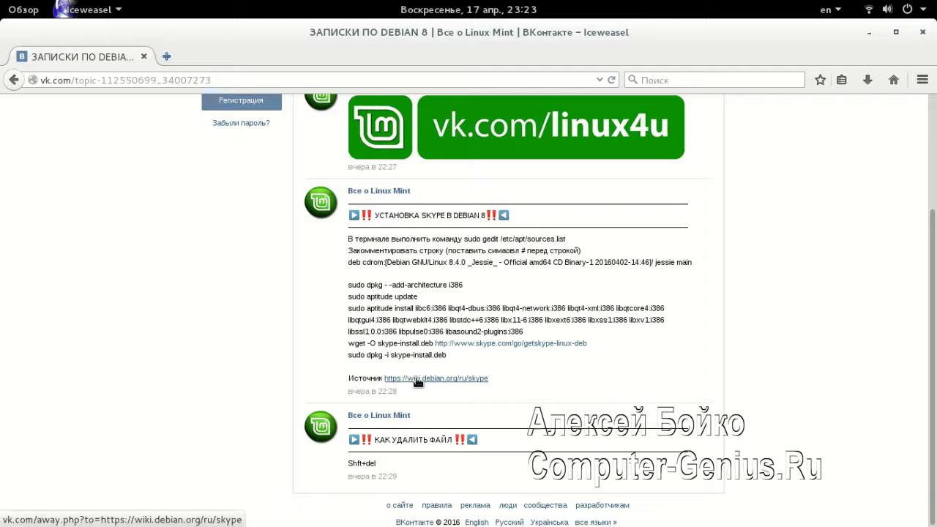
Open the wiki.debian.org/ru/skype page in a new tab, then return to the VK discussion
{"action": "left_click", "coordinate": [417, 379]}
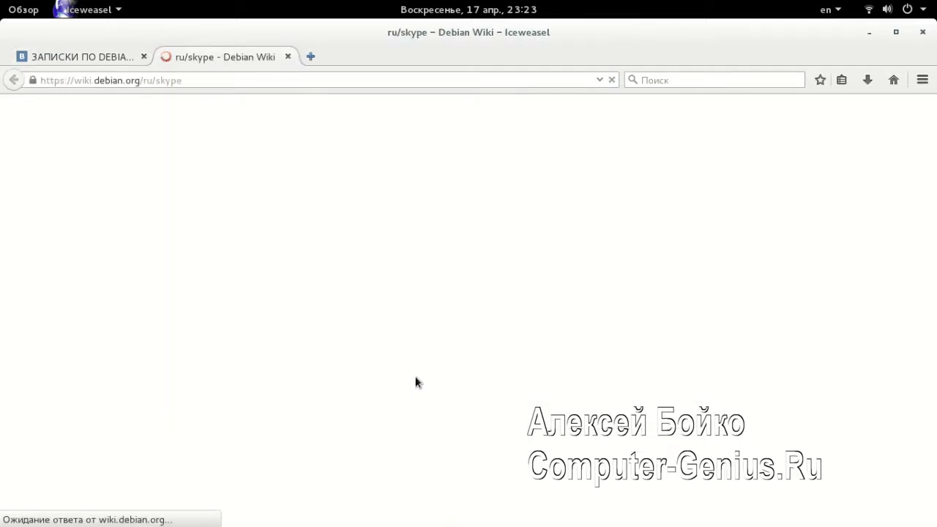
{"action": "scroll", "coordinate": [405, 281], "scroll_direction": "down", "scroll_amount": 15}
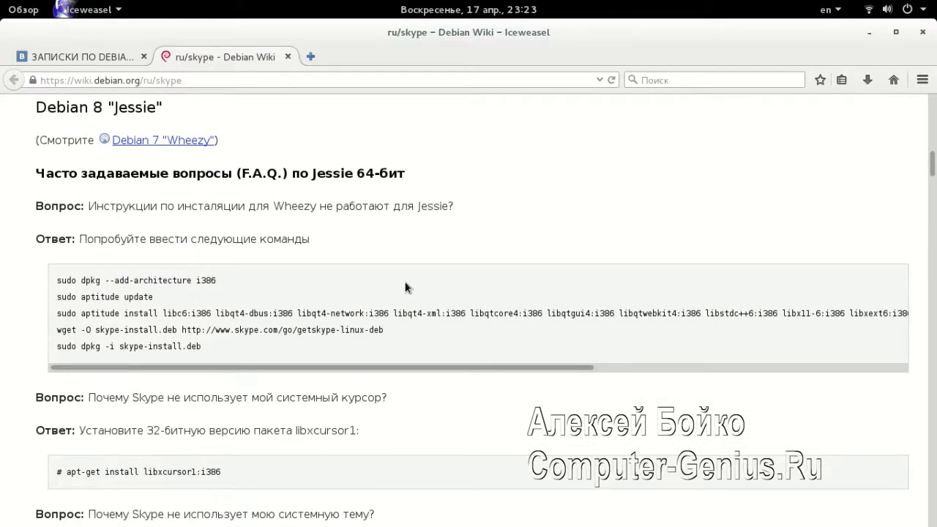
{"action": "left_click", "coordinate": [95, 57]}
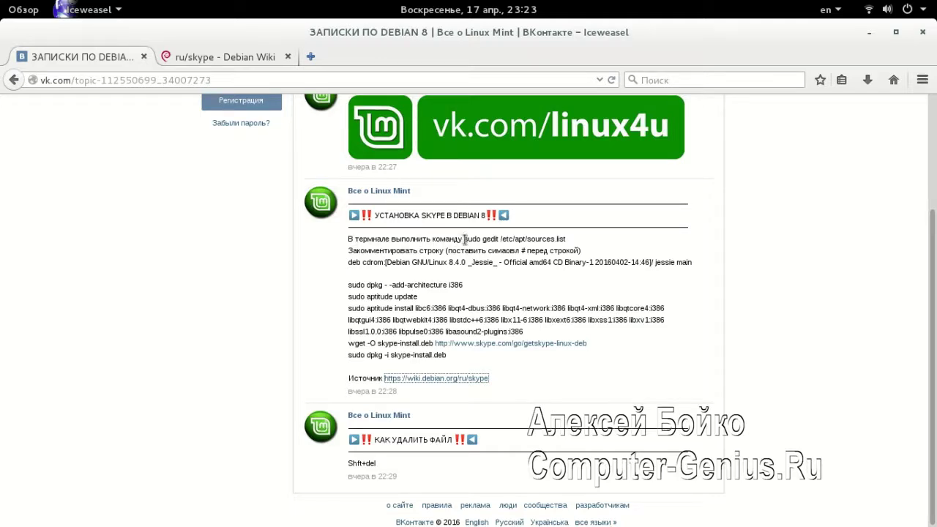
Copy the sudo gedit /etc/apt/sources.list command and minimize the browser
{"action": "left_click_drag", "start_coordinate": [464, 239], "coordinate": [569, 244]}
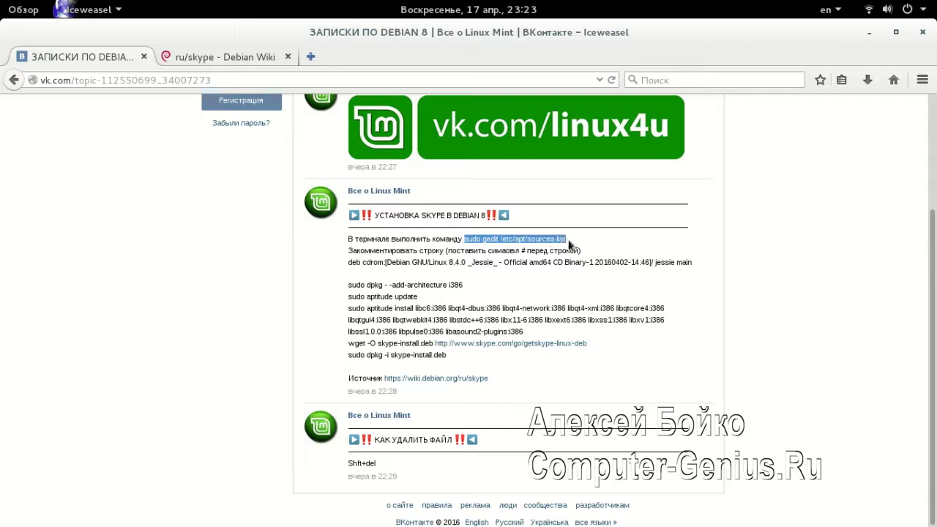
{"action": "right_click", "coordinate": [530, 242]}
{"action": "left_click", "coordinate": [550, 246]}
{"action": "left_click", "coordinate": [869, 32]}
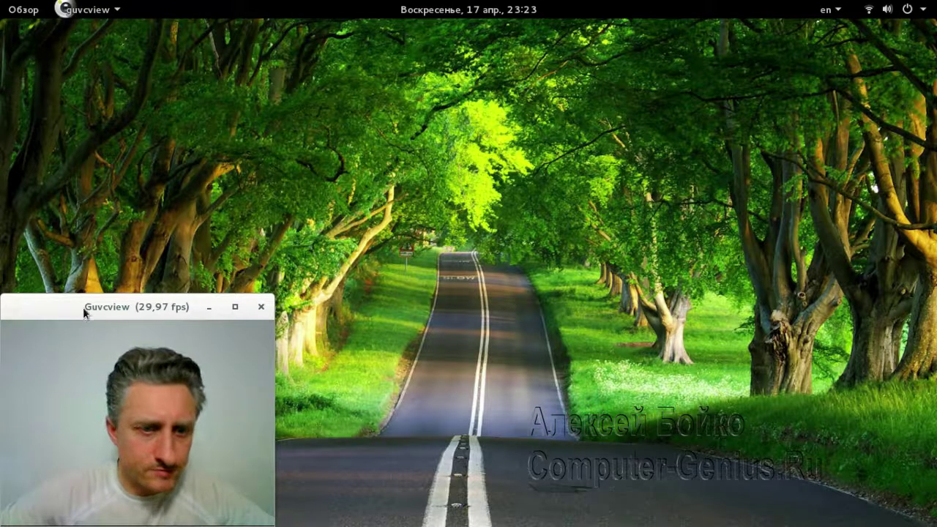
Add Terminal to the favourites and launch it from the dash
{"action": "key", "text": "super+a"}
{"action": "scroll", "coordinate": [375, 231], "scroll_direction": "down", "scroll_amount": 3}
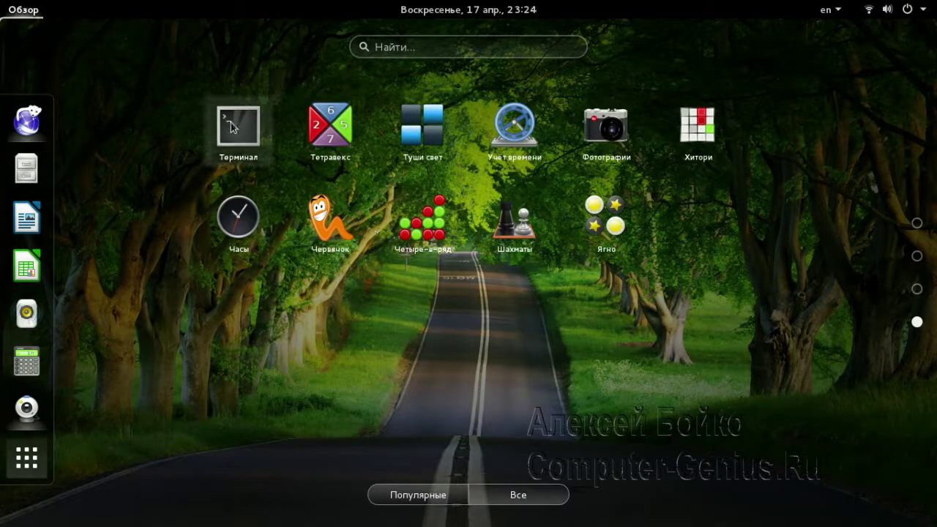
{"action": "right_click", "coordinate": [231, 127]}
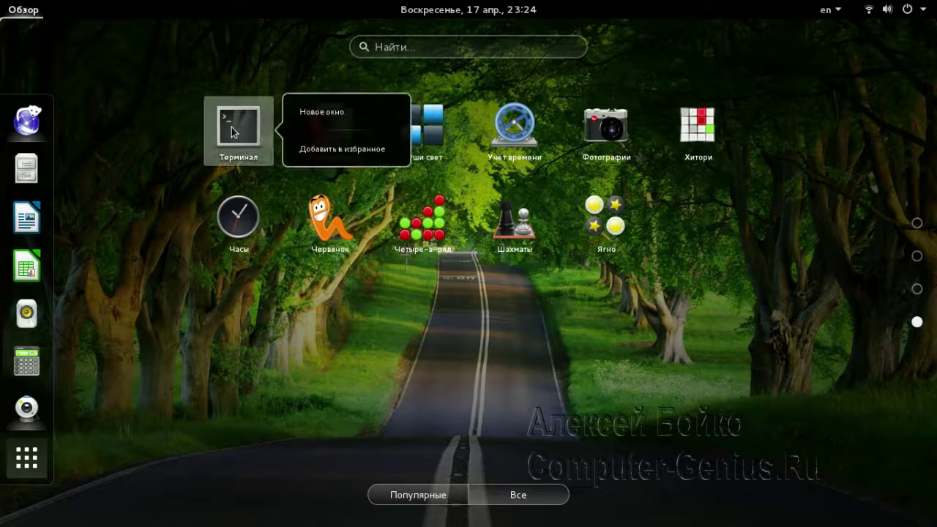
{"action": "left_click", "coordinate": [322, 152]}
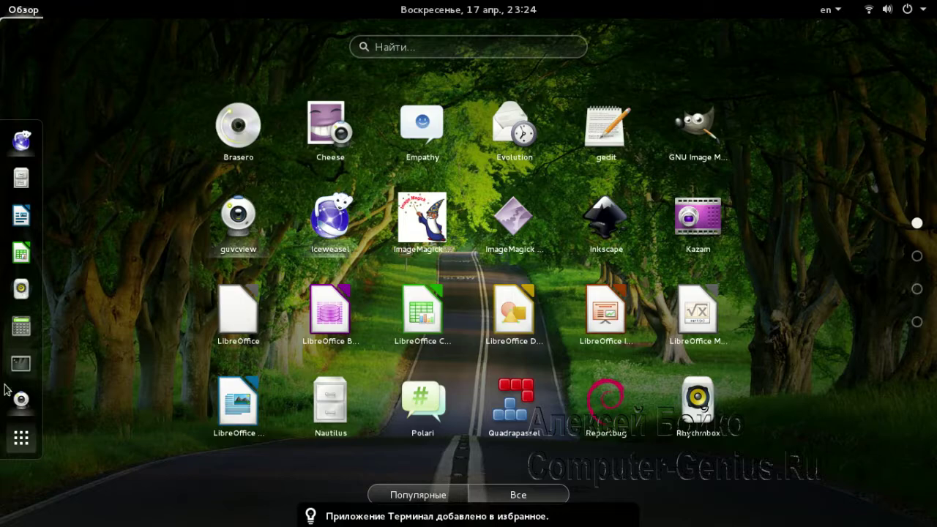
{"action": "left_click", "coordinate": [22, 366]}
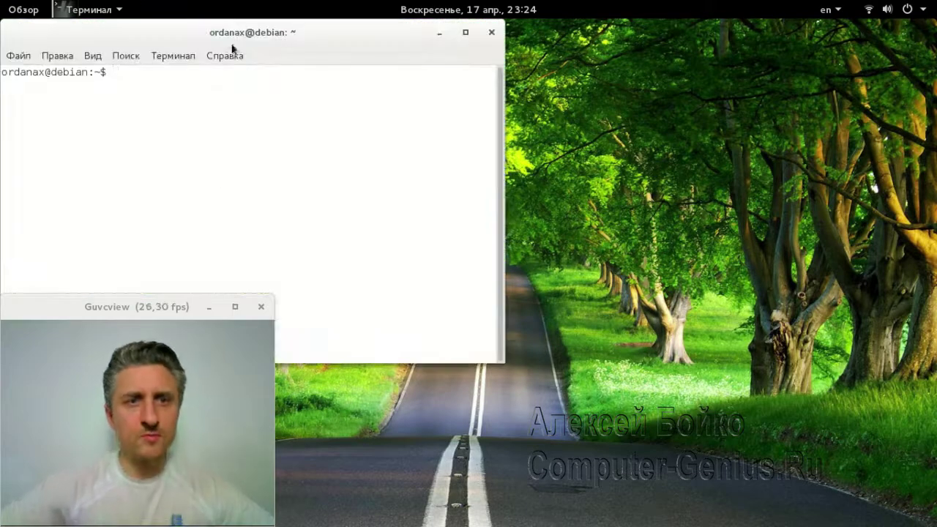
{"action": "left_click_drag", "start_coordinate": [230, 35], "coordinate": [568, 84]}
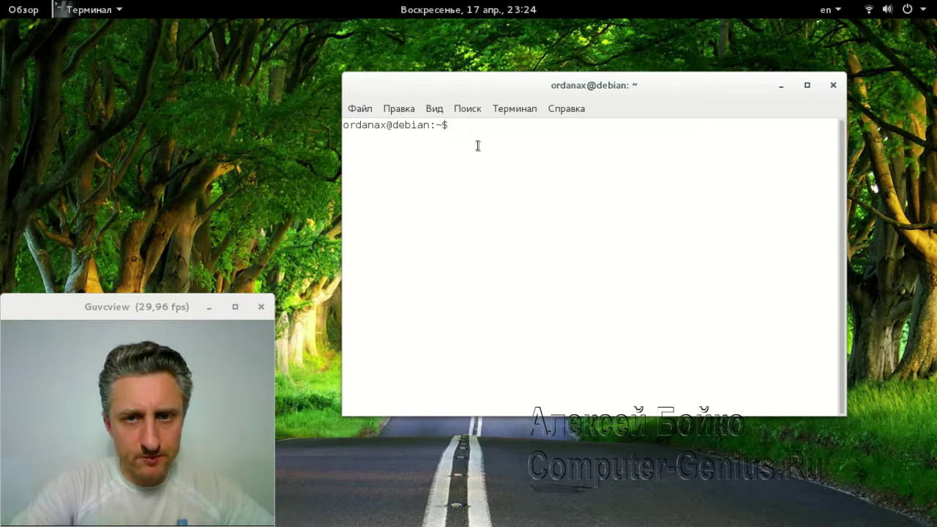
Paste and run sudo gedit /etc/apt/sources.list, entering the administrator password
{"action": "key", "text": "ctrl+shift+v"}
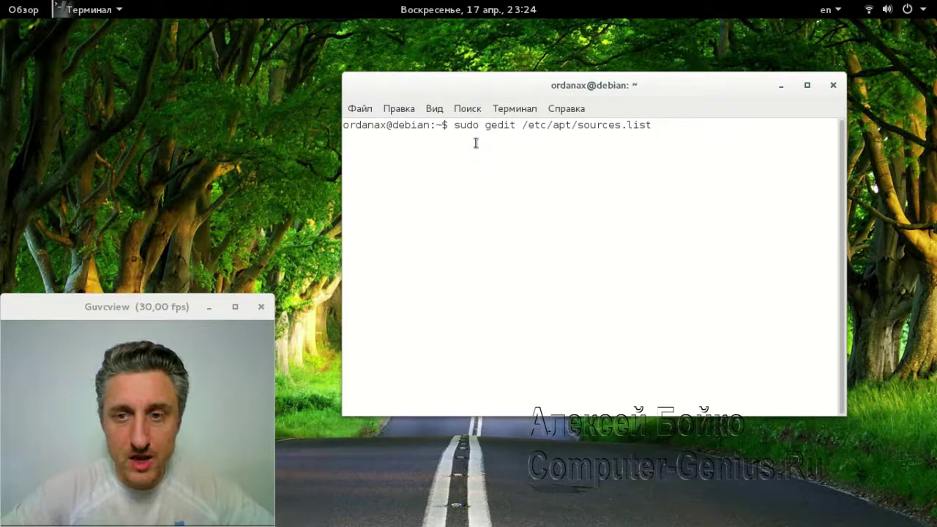
{"action": "key", "text": "Return"}
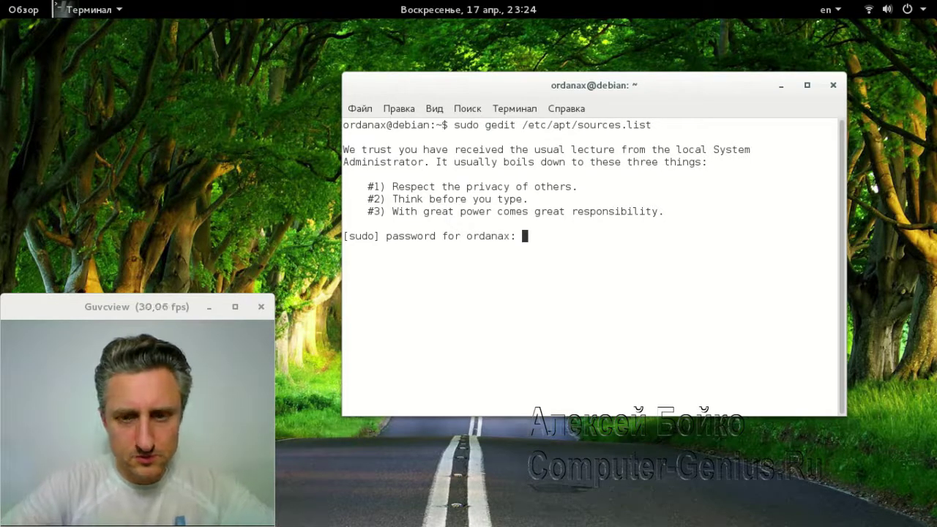
{"action": "key", "text": "Return"}
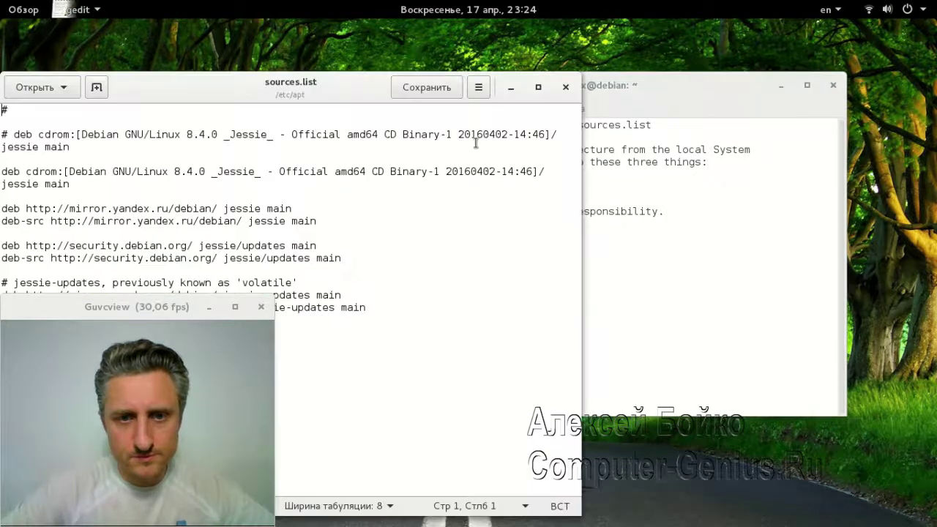
Prefix the second deb cdrom line in /etc/apt/sources.list with # and save the file
{"action": "left_click_drag", "start_coordinate": [329, 89], "coordinate": [611, 43]}
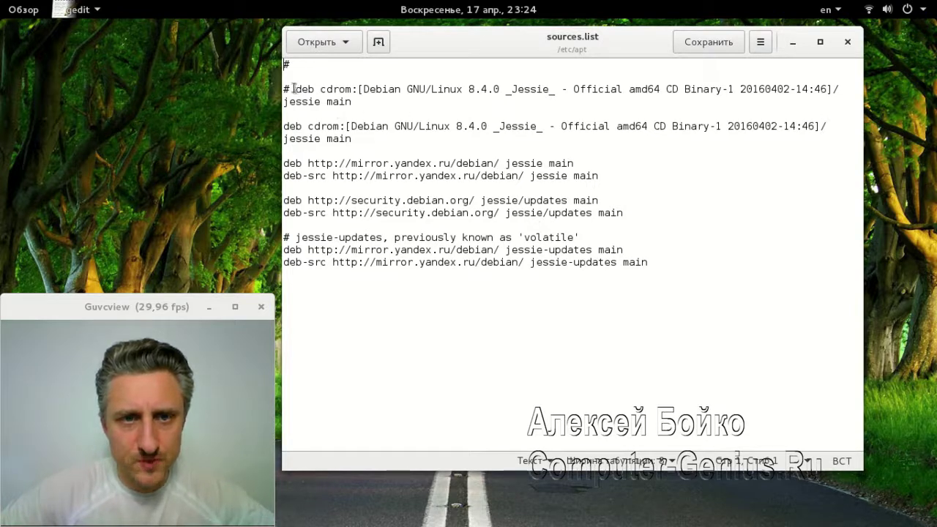
{"action": "left_click_drag", "start_coordinate": [292, 89], "coordinate": [280, 89]}
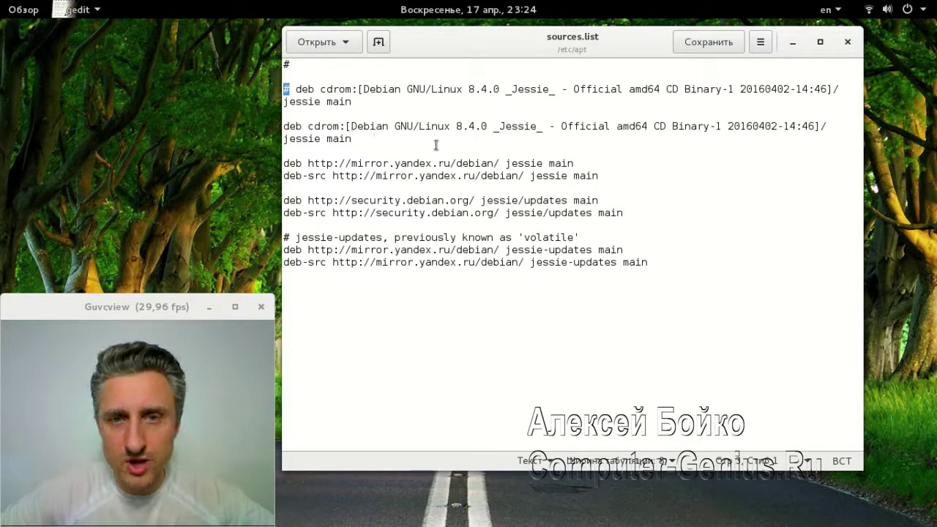
{"action": "left_click", "coordinate": [285, 125]}
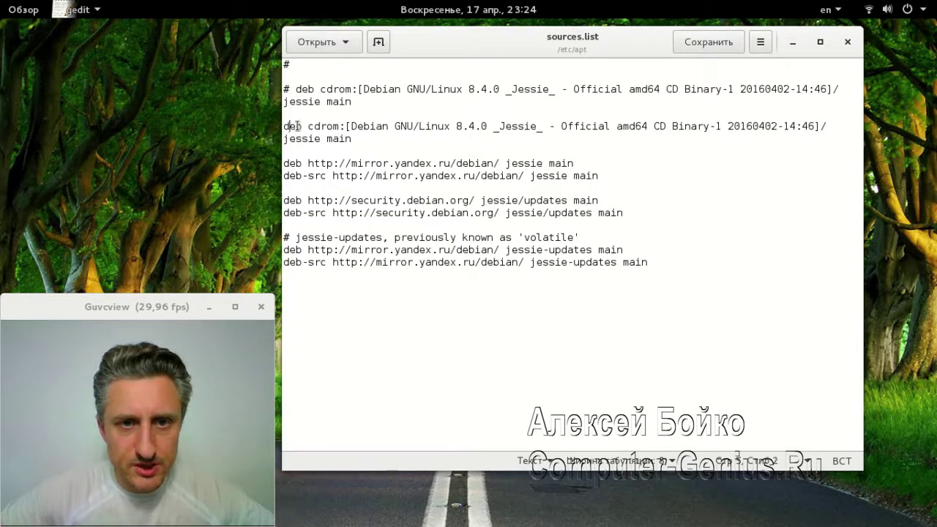
{"action": "left_click_drag", "start_coordinate": [287, 126], "coordinate": [402, 142]}
{"action": "left_click", "coordinate": [366, 145]}
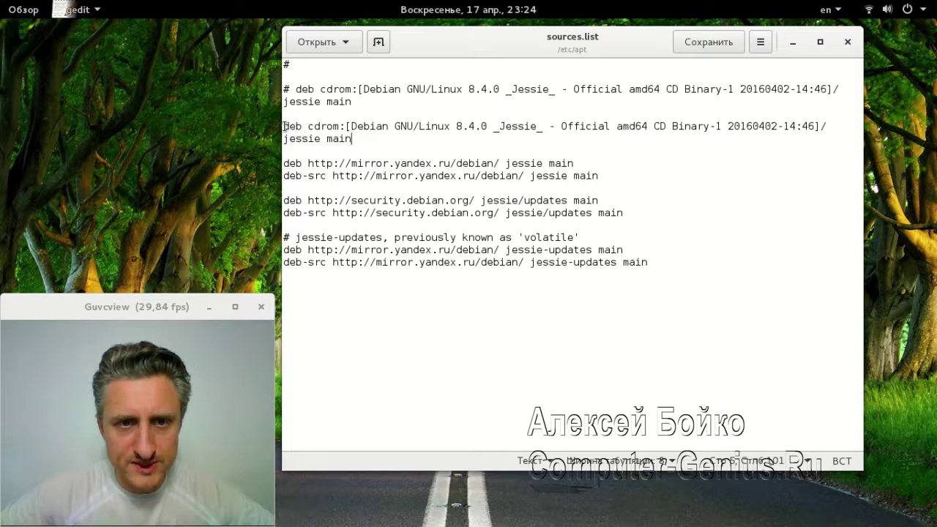
{"action": "left_click", "coordinate": [284, 126]}
{"action": "type", "text": "#"}
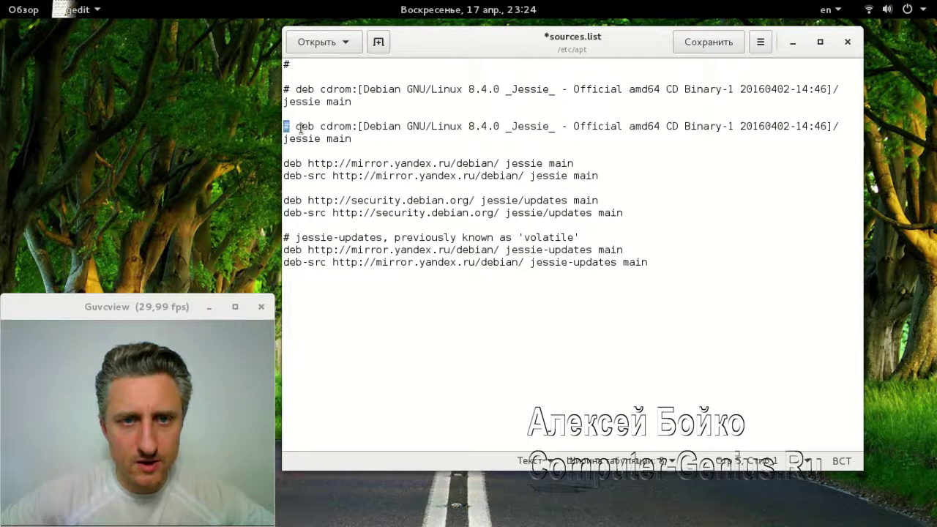
{"action": "left_click_drag", "start_coordinate": [351, 138], "coordinate": [284, 124]}
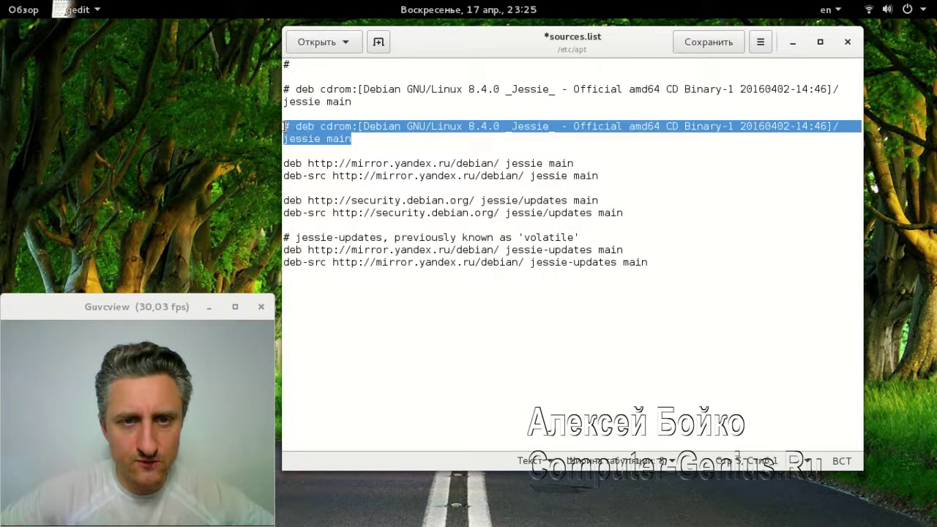
{"action": "left_click", "coordinate": [352, 126]}
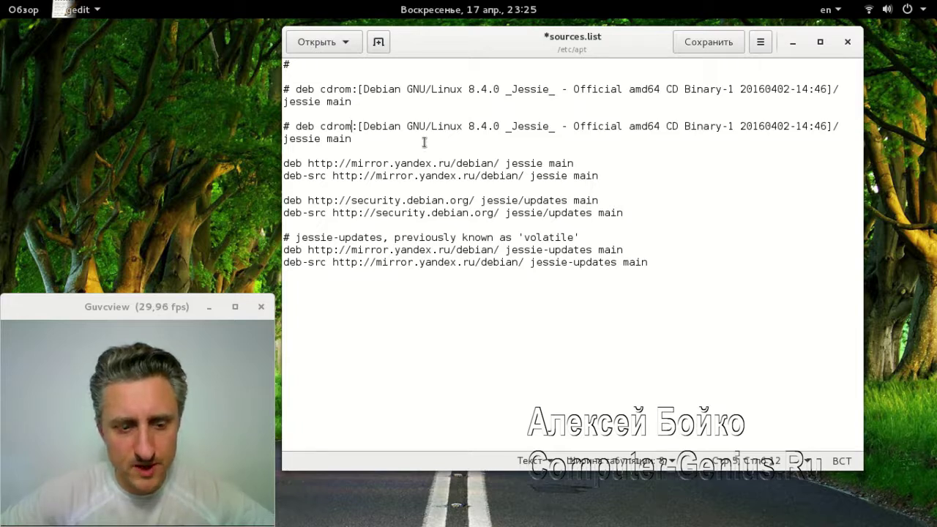
{"action": "key", "text": "ctrl+s"}
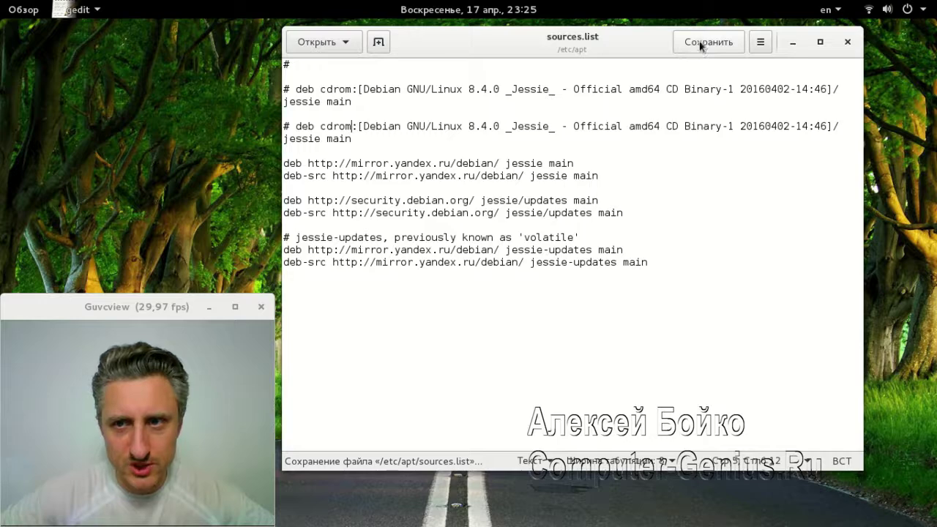
Close the sources.list editor and the old terminal, then switch to the Iceweasel window
{"action": "left_click", "coordinate": [846, 44]}
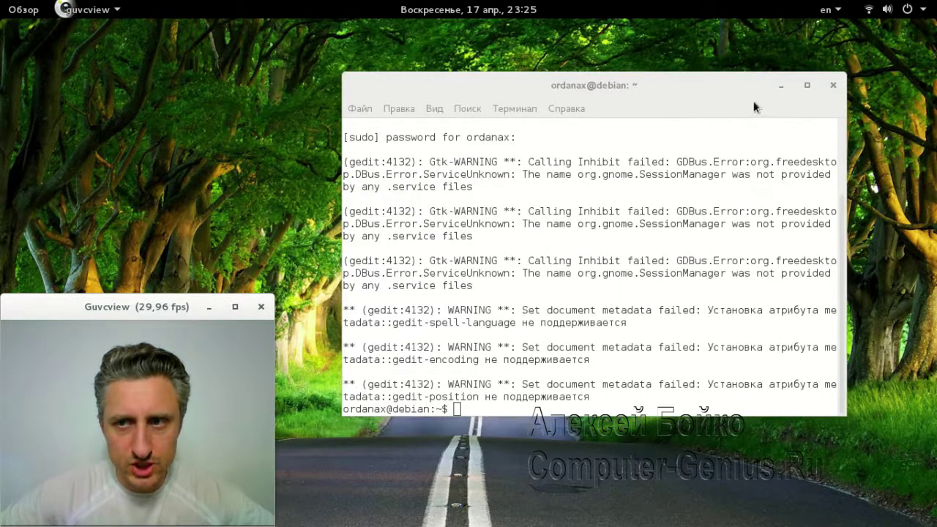
{"action": "left_click", "coordinate": [832, 87]}
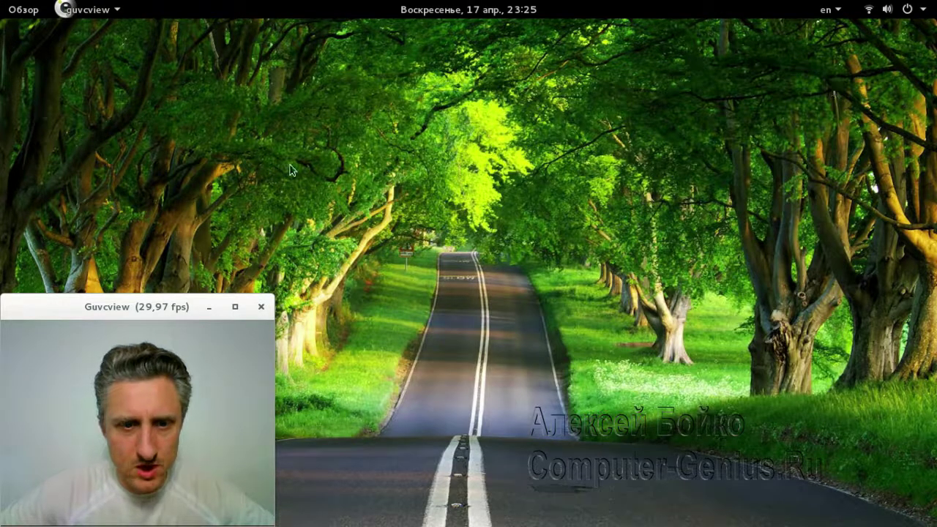
{"action": "left_click", "coordinate": [30, 10]}
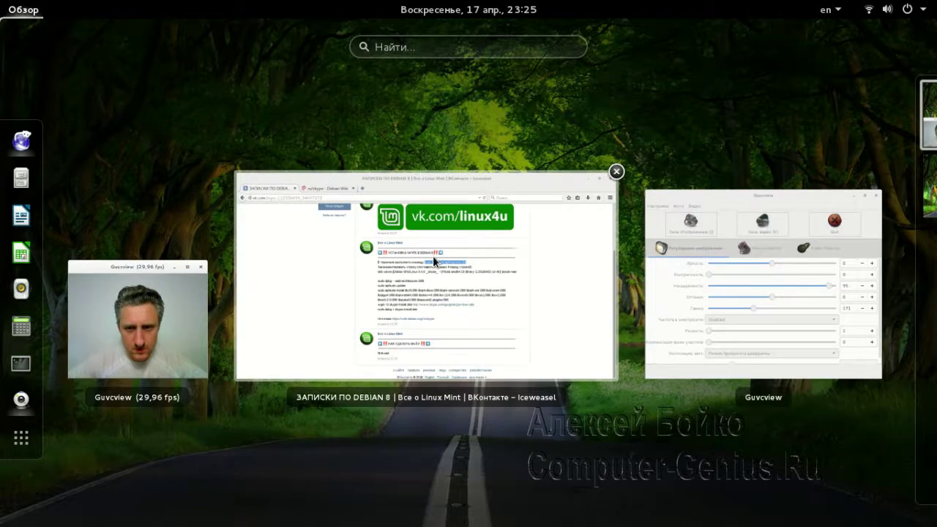
{"action": "left_click", "coordinate": [433, 260]}
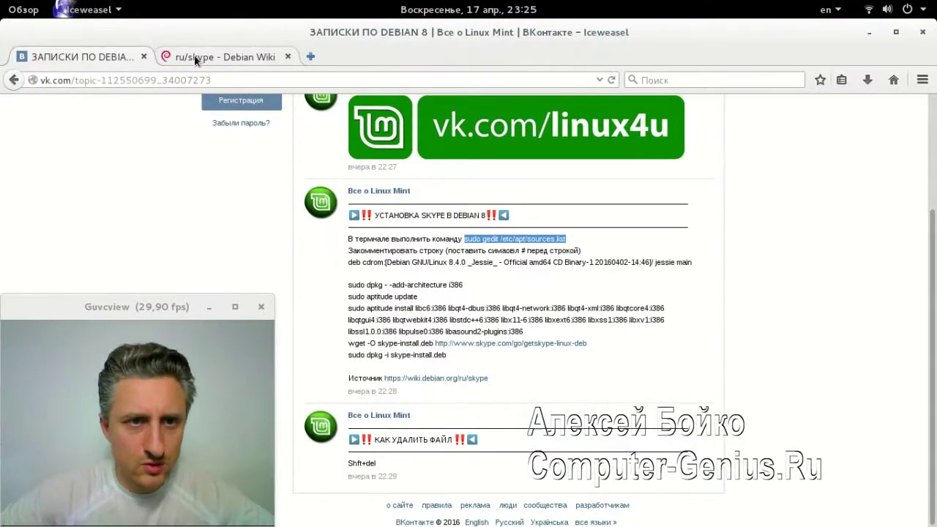
On the ru/skype Debian Wiki tab, copy the command 'sudo dpkg --add-architecture i386'
{"action": "left_click", "coordinate": [194, 55]}
{"action": "scroll", "coordinate": [430, 192], "scroll_direction": "down", "scroll_amount": 3}
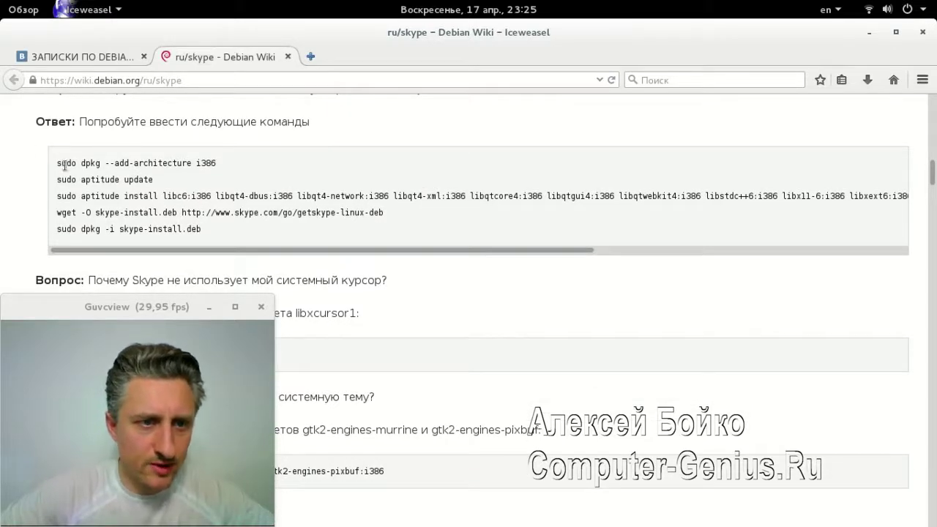
{"action": "left_click_drag", "start_coordinate": [58, 163], "coordinate": [219, 166]}
{"action": "key", "text": "ctrl+c"}
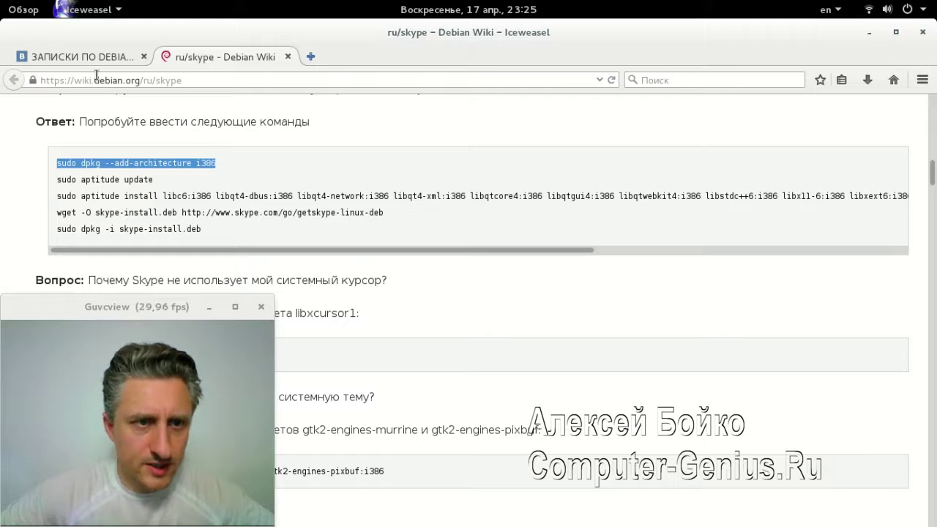
{"action": "left_click_drag", "start_coordinate": [96, 81], "coordinate": [153, 81]}
{"action": "left_click", "coordinate": [119, 81]}
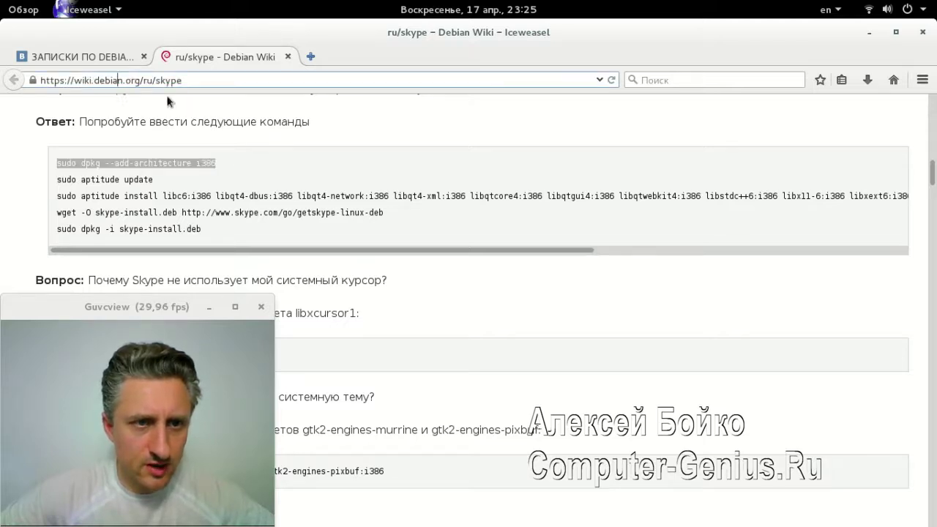
{"action": "left_click", "coordinate": [212, 164]}
{"action": "left_click_drag", "start_coordinate": [217, 163], "coordinate": [63, 163]}
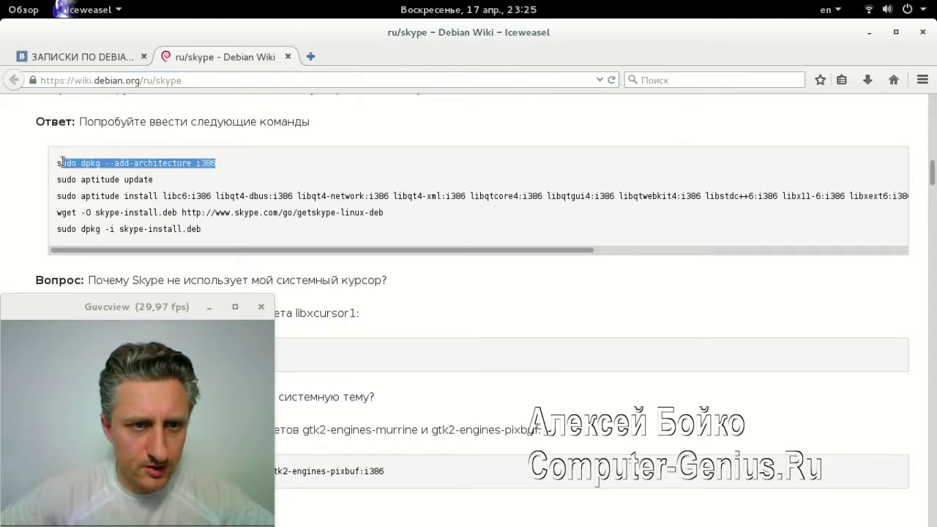
{"action": "key", "text": "alt+Tab"}
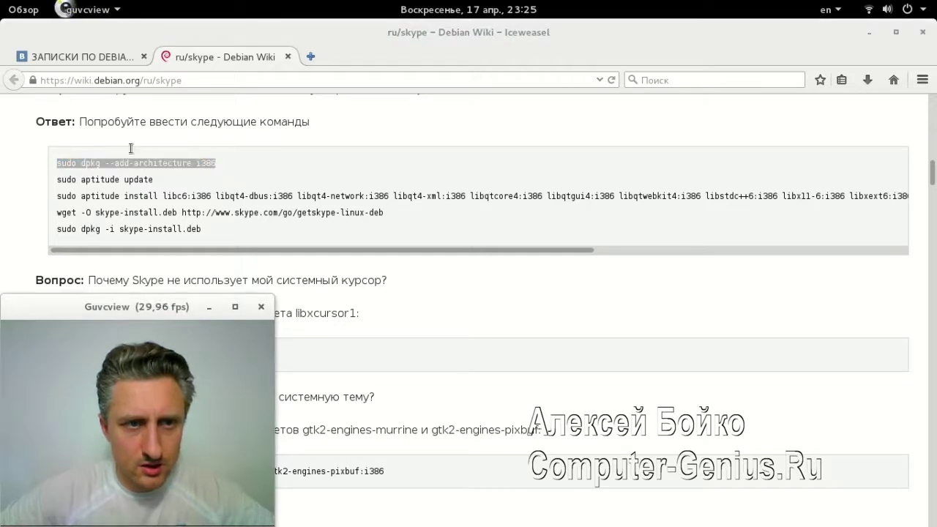
{"action": "mouse_move", "coordinate": [4, 3]}
{"action": "left_click", "coordinate": [111, 341]}
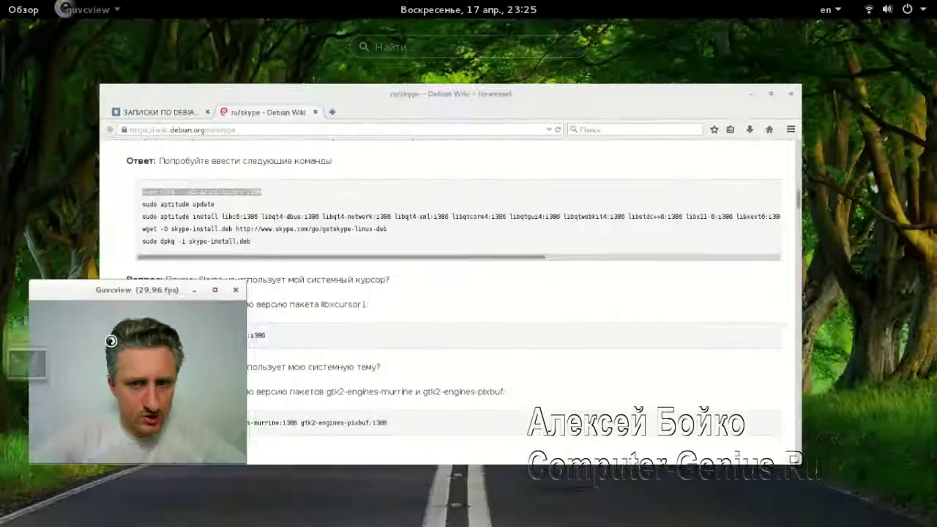
In a new terminal, run 'sudo dpkg --add-architecture i386' and enter the sudo password
{"action": "key", "text": "ctrl+alt+t"}
{"action": "key", "text": "ctrl+shift+v"}
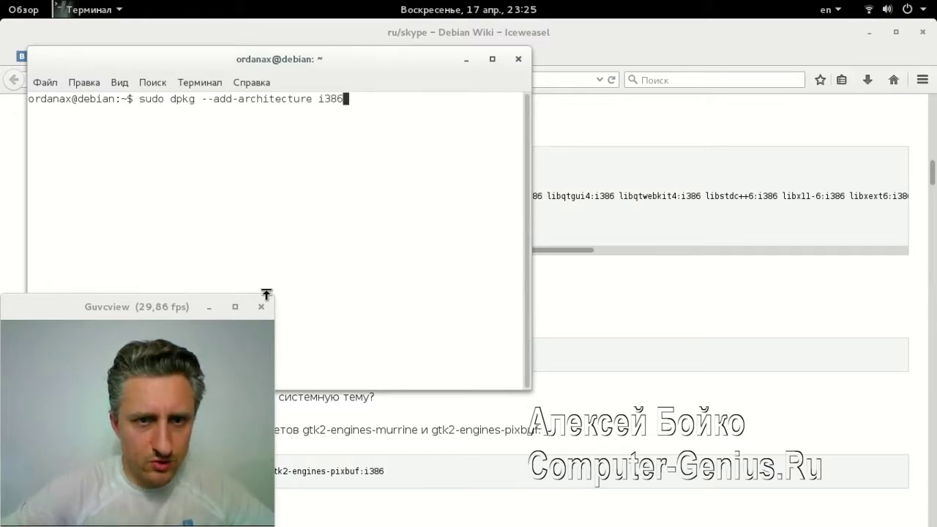
{"action": "key", "text": "Return"}
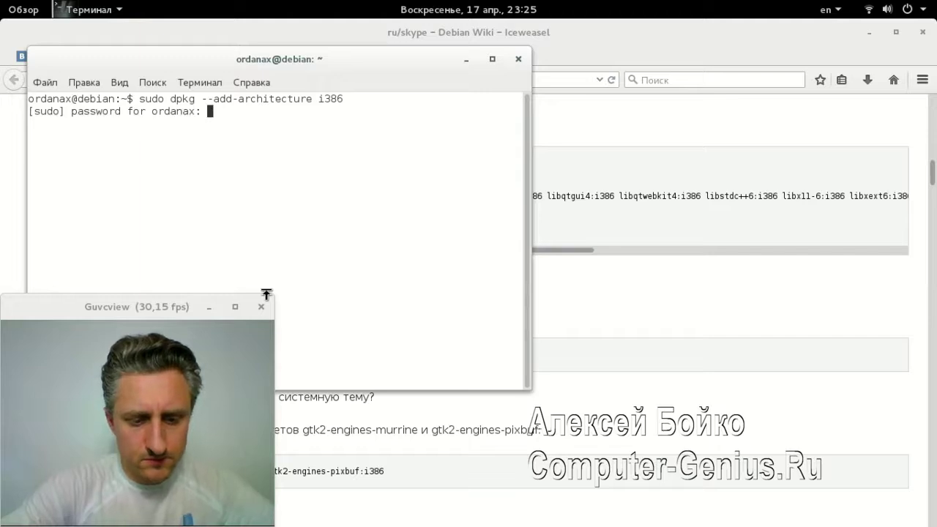
{"action": "key", "text": "Return"}
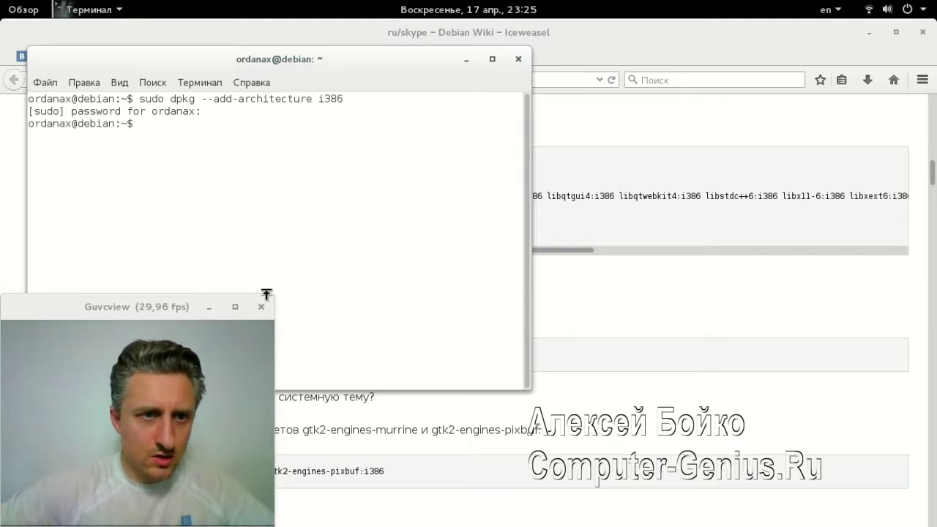
Copy 'sudo aptitude update' from the wiki and run it in the terminal
{"action": "left_click", "coordinate": [266, 295]}
{"action": "left_click", "coordinate": [543, 197]}
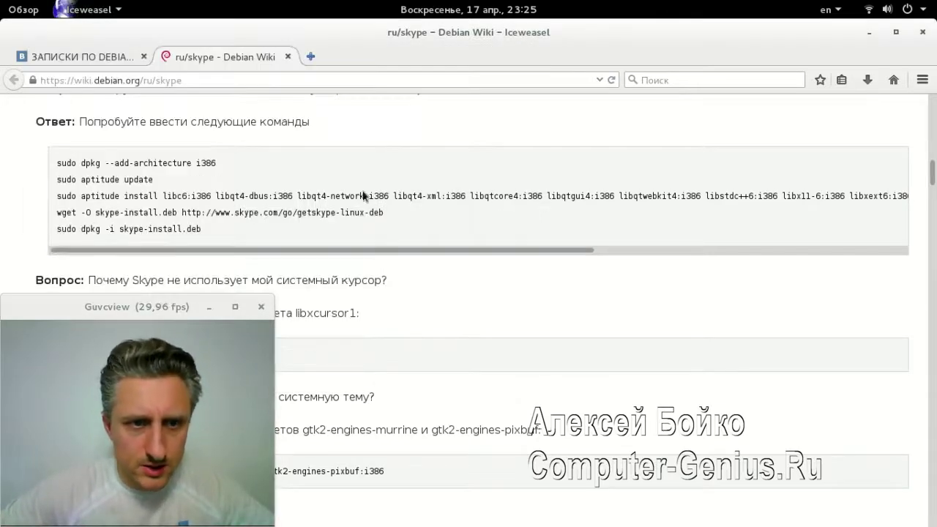
{"action": "left_click_drag", "start_coordinate": [153, 182], "coordinate": [57, 181]}
{"action": "key", "text": "super+c"}
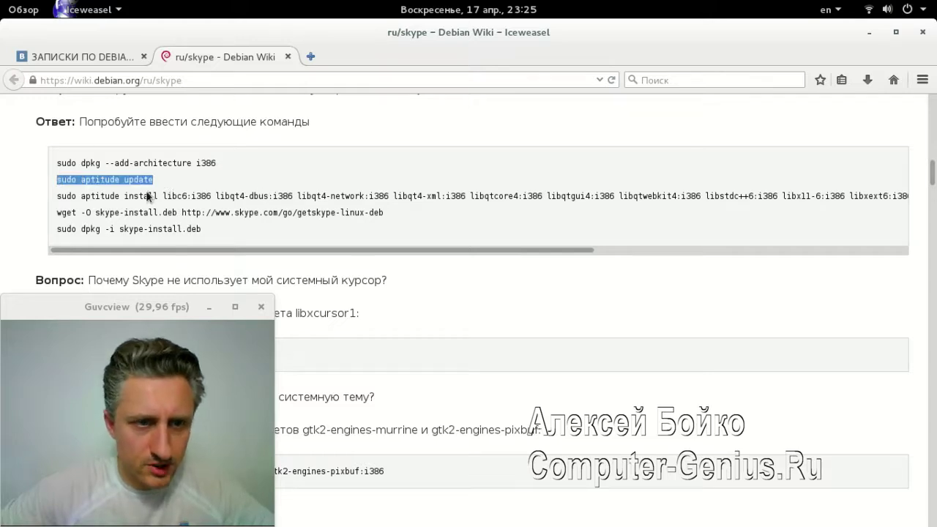
{"action": "key", "text": "alt+Tab"}
{"action": "key", "text": "alt+Tab"}
{"action": "key", "text": "alt+Tab"}
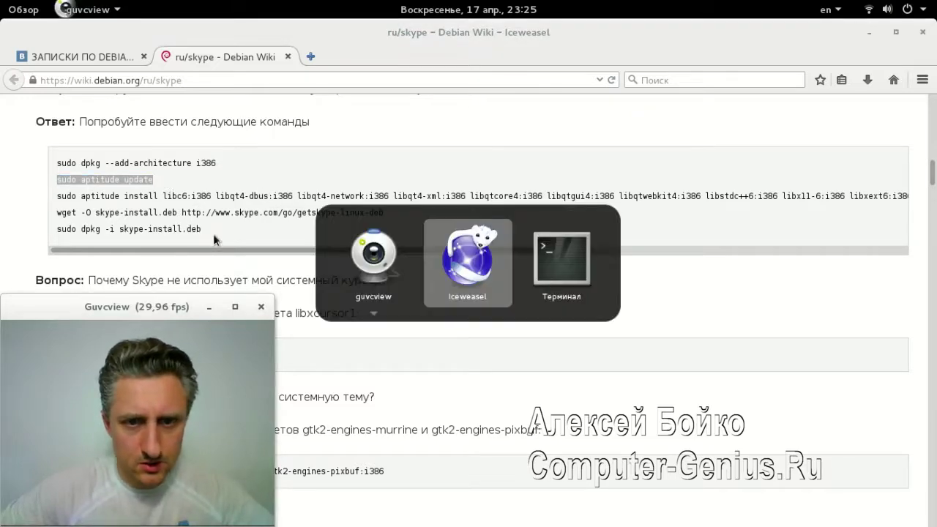
{"action": "middle_click", "coordinate": [222, 228]}
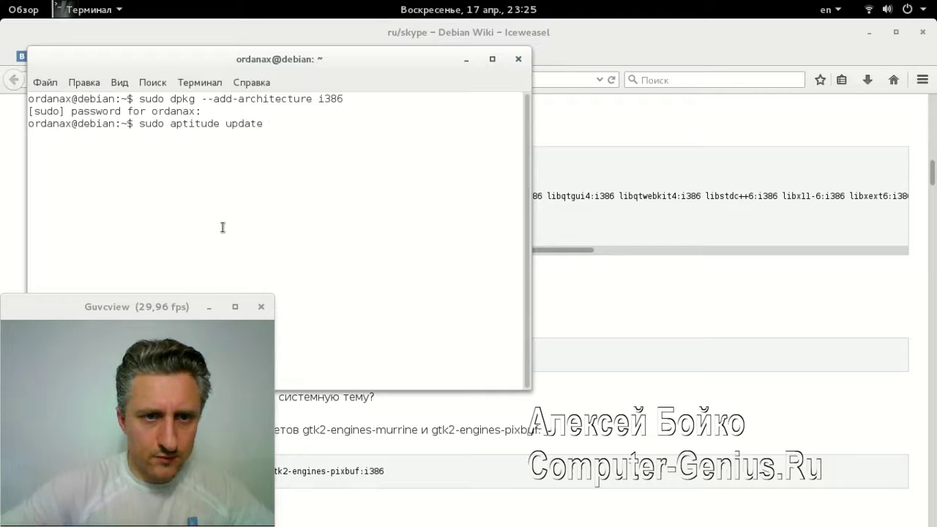
{"action": "key", "text": "Return"}
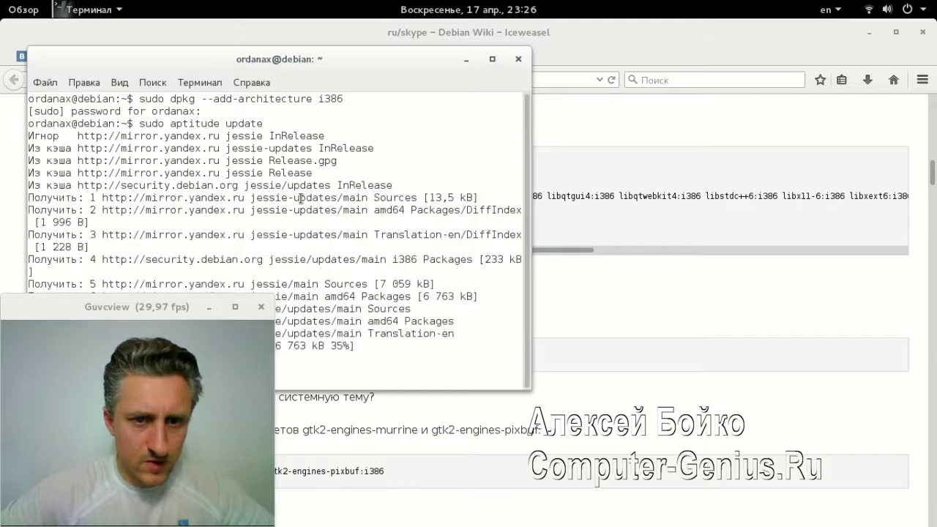
Copy the aptitude install command for the i386 libraries from the wiki, run it, and confirm
{"action": "left_click_drag", "start_coordinate": [315, 59], "coordinate": [720, 48]}
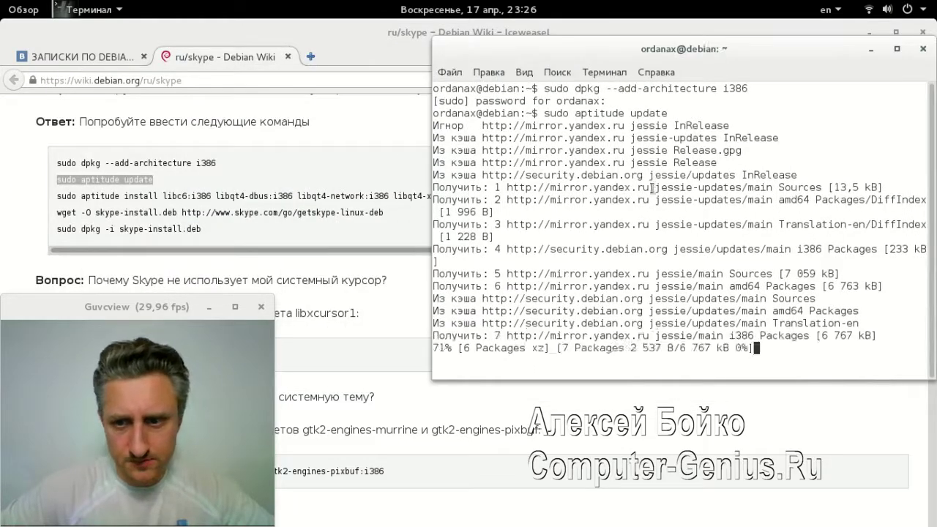
{"action": "left_click", "coordinate": [342, 252]}
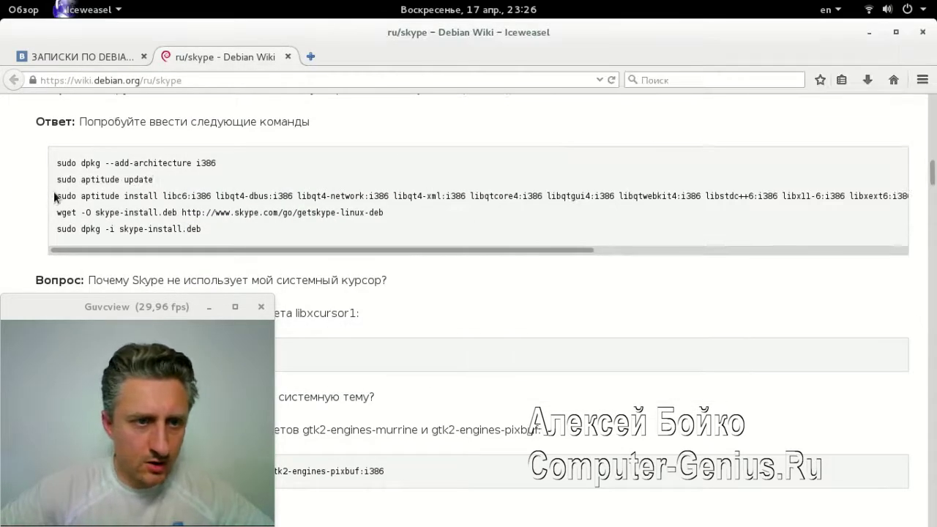
{"action": "left_click_drag", "start_coordinate": [55, 195], "coordinate": [798, 208]}
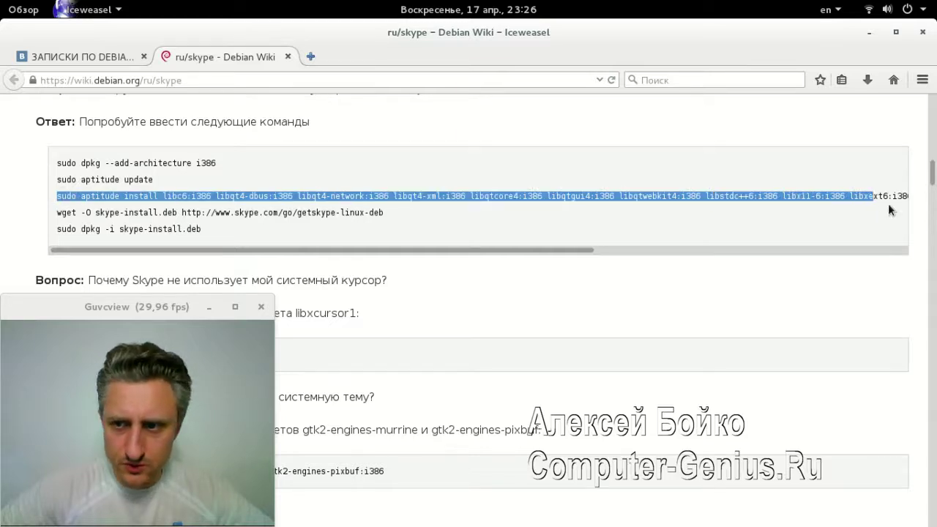
{"action": "left_click_drag", "start_coordinate": [888, 210], "coordinate": [911, 206]}
{"action": "key", "text": "super+c"}
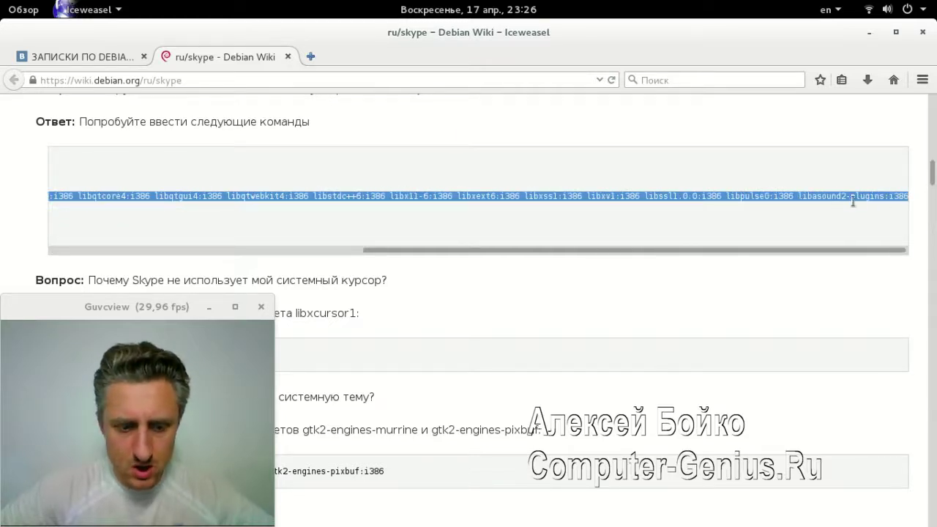
{"action": "key", "text": "alt+Tab"}
{"action": "middle_click", "coordinate": [527, 258]}
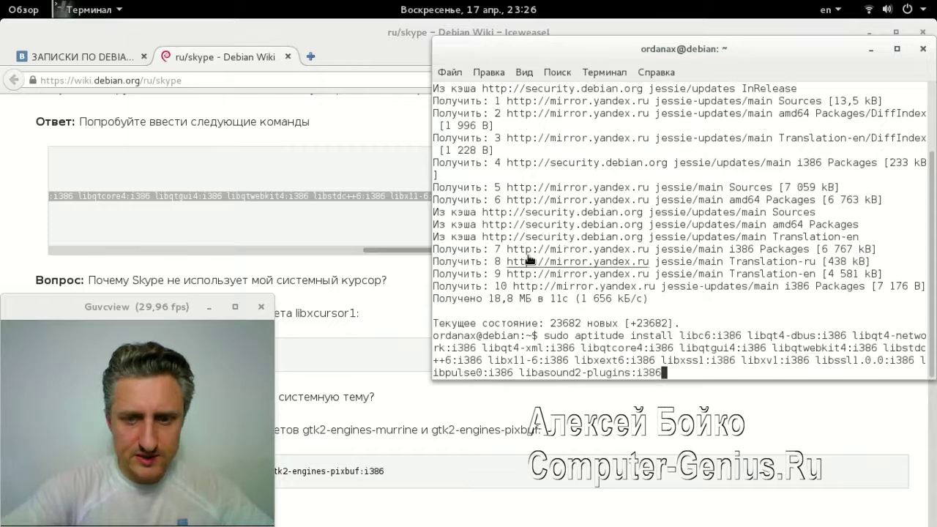
{"action": "key", "text": "Return"}
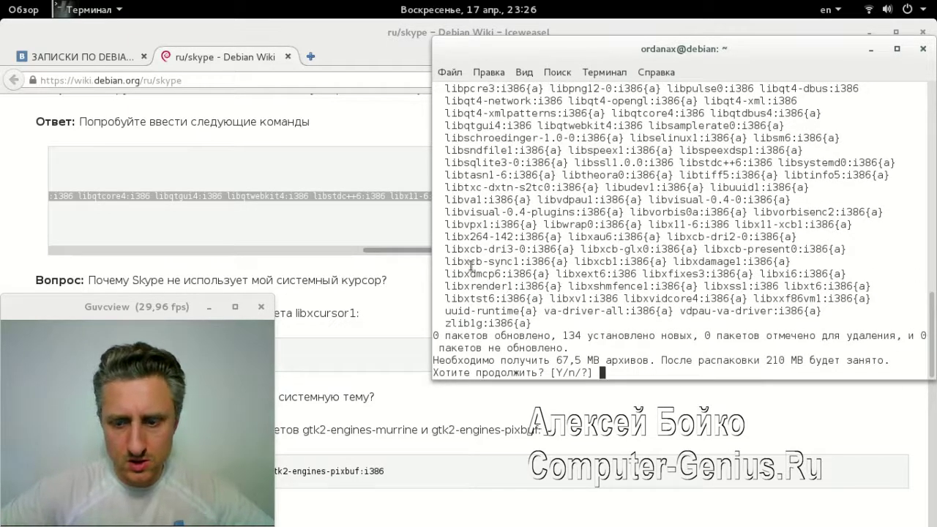
{"action": "key", "text": "Return"}
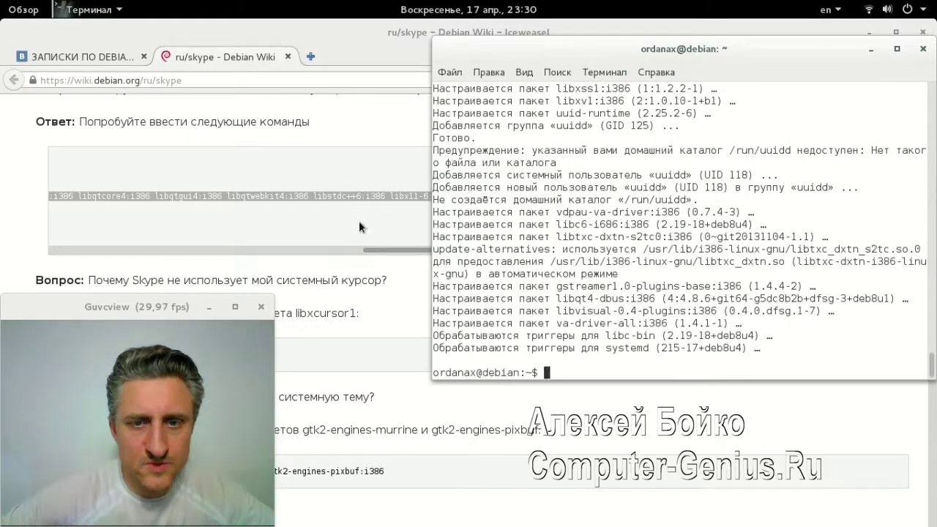
Run the wiki's wget command in the terminal to download skype-install.deb
{"action": "left_click_drag", "start_coordinate": [378, 249], "coordinate": [40, 247]}
{"action": "left_click_drag", "start_coordinate": [388, 212], "coordinate": [67, 212]}
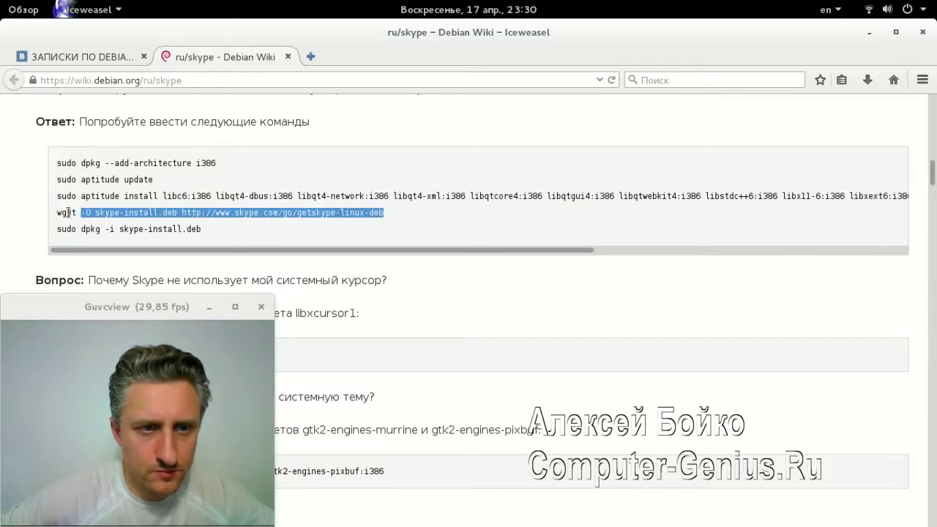
{"action": "key", "text": "alt+Tab"}
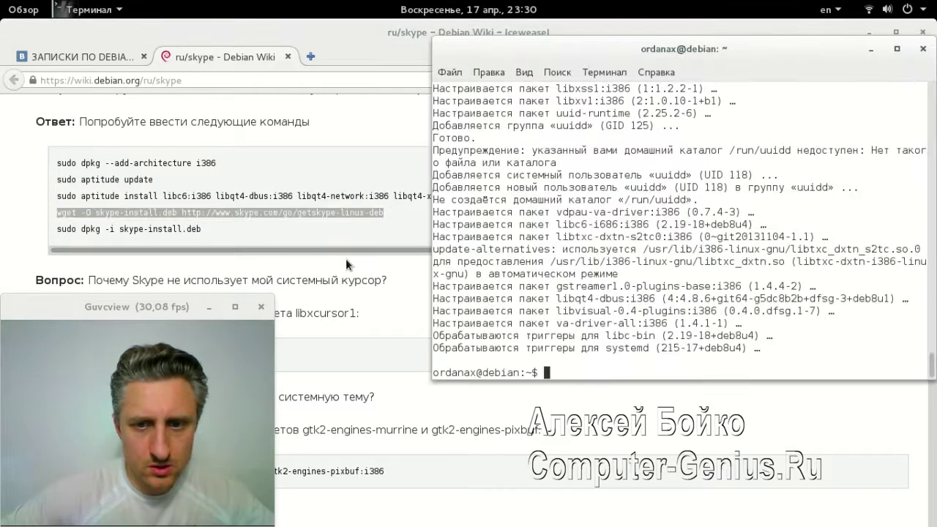
{"action": "type", "text": "wget -O skype-install.deb http://www.skype.com/go/getskype-linux-deb"}
{"action": "key", "text": "Return"}
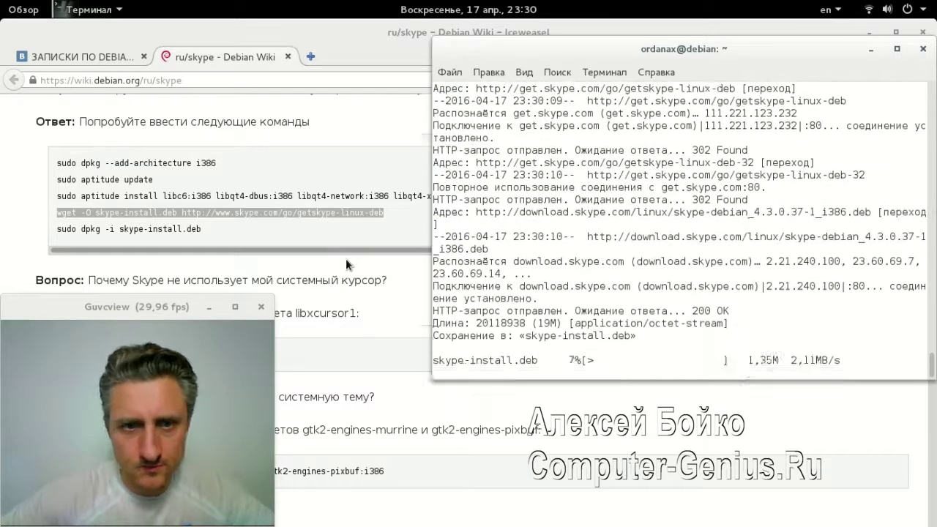
Copy the 'sudo dpkg -i' command from the wiki and run it to install Skype 4.3.0.37-1
{"action": "left_click_drag", "start_coordinate": [202, 229], "coordinate": [56, 232]}
{"action": "key", "text": "ctrl+c"}
{"action": "key", "text": "alt+Tab"}
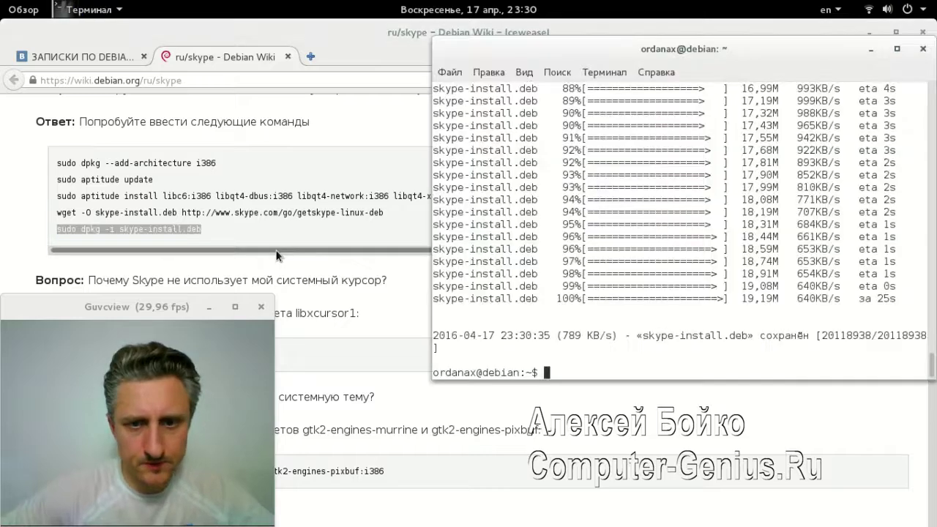
{"action": "key", "text": "shift+Insert"}
{"action": "key", "text": "Return"}
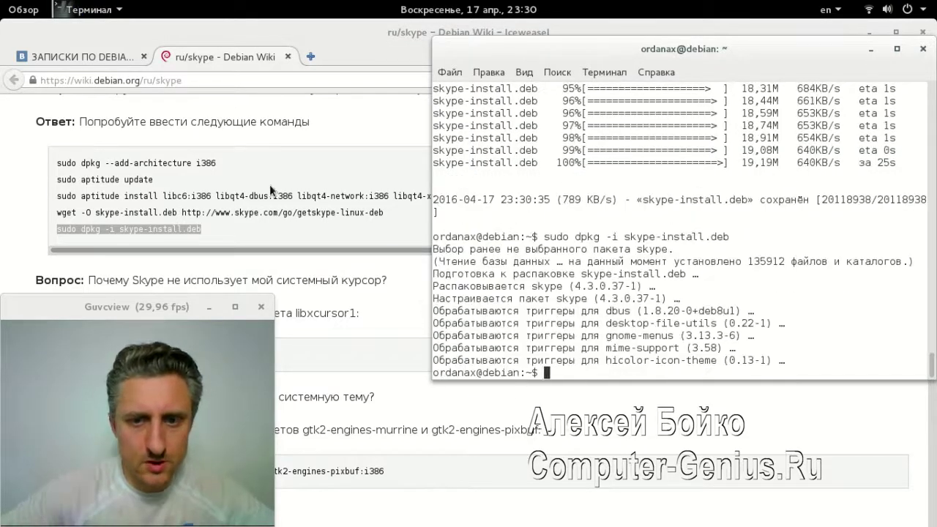
{"action": "left_click_drag", "start_coordinate": [575, 63], "coordinate": [635, 99]}
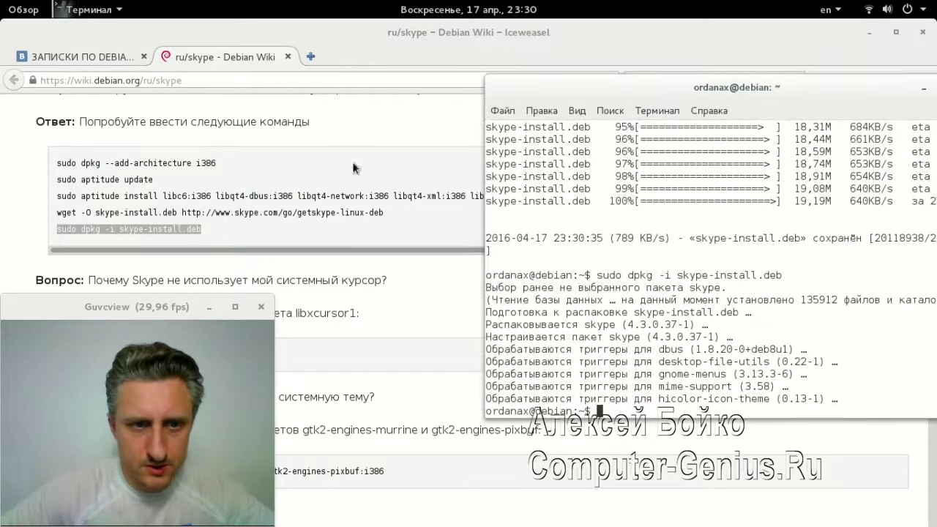
{"action": "left_click", "coordinate": [298, 221]}
{"action": "scroll", "coordinate": [298, 221], "scroll_direction": "down", "scroll_amount": 2}
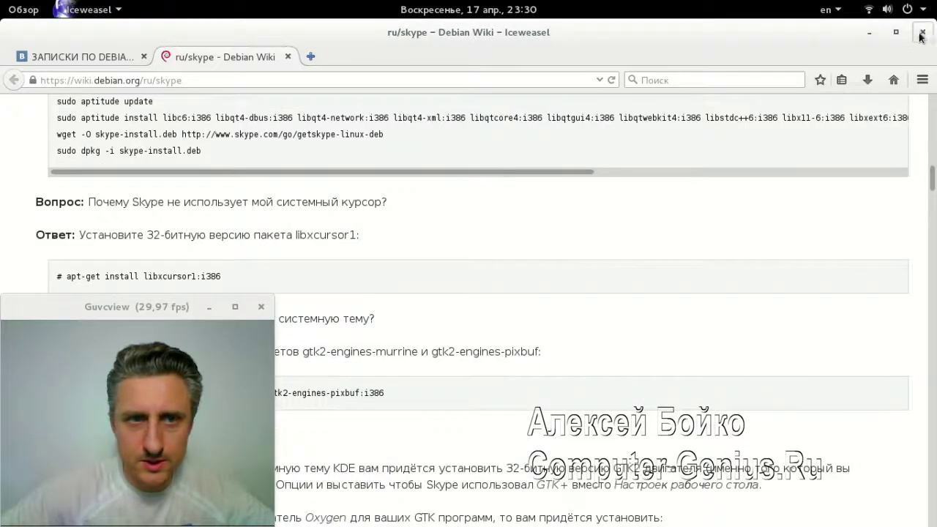
Close the Iceweasel and terminal windows
{"action": "left_click", "coordinate": [922, 32]}
{"action": "left_click_drag", "start_coordinate": [669, 90], "coordinate": [489, 86]}
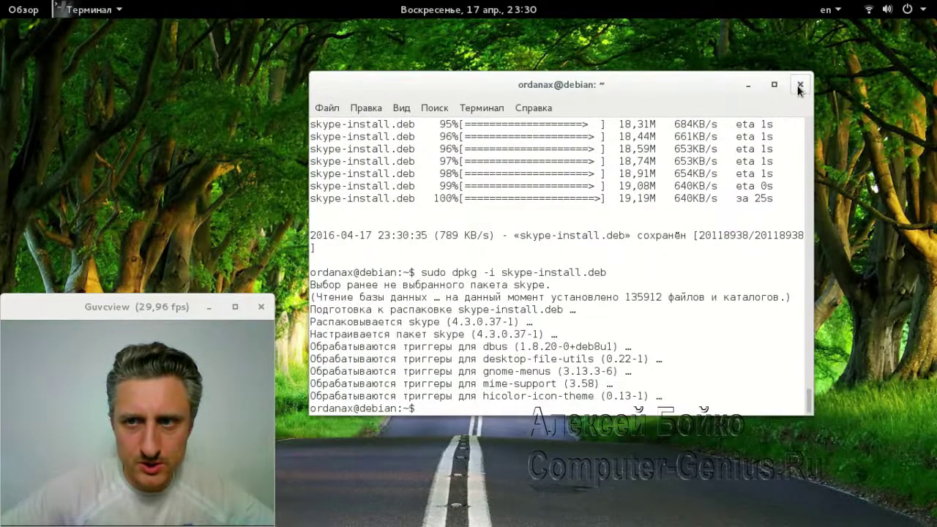
{"action": "left_click", "coordinate": [801, 84]}
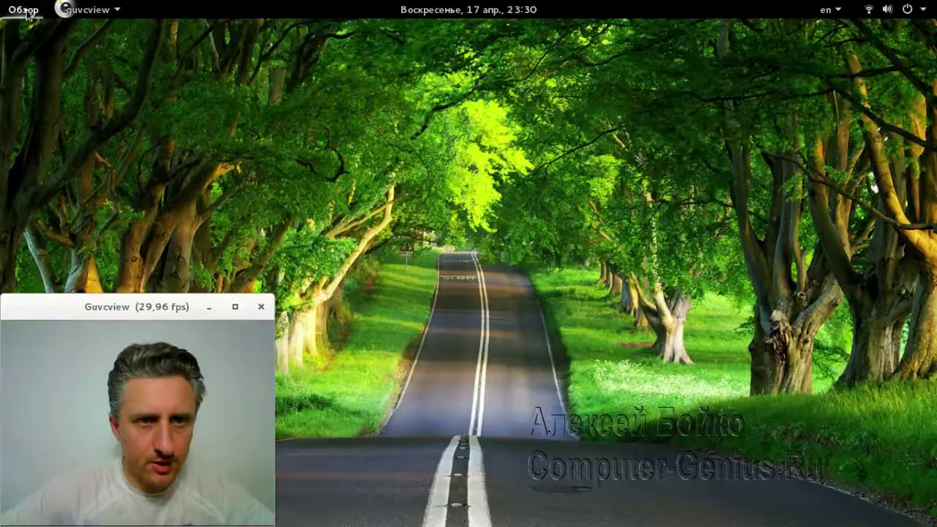
Search the applications for 'sk' and add Skype to the favourites (Добавить в избранное)
{"action": "left_click", "coordinate": [22, 9]}
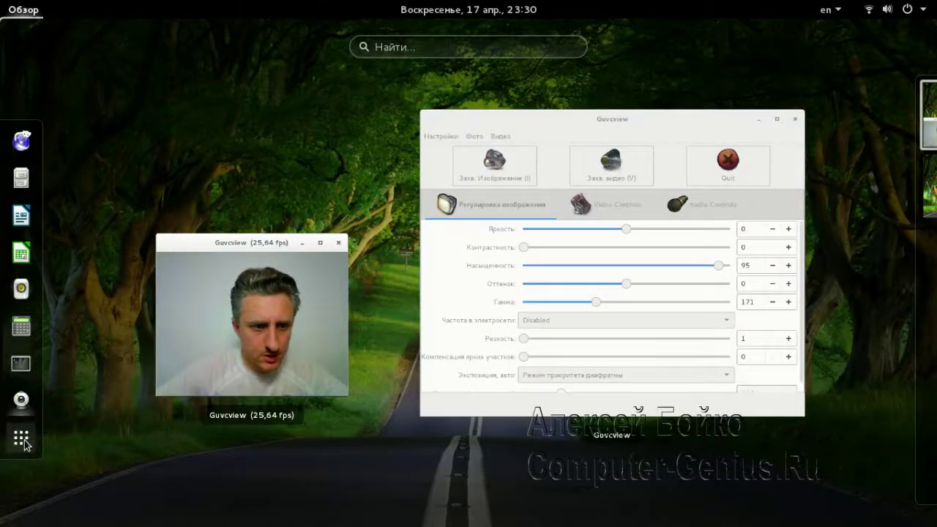
{"action": "left_click", "coordinate": [21, 438]}
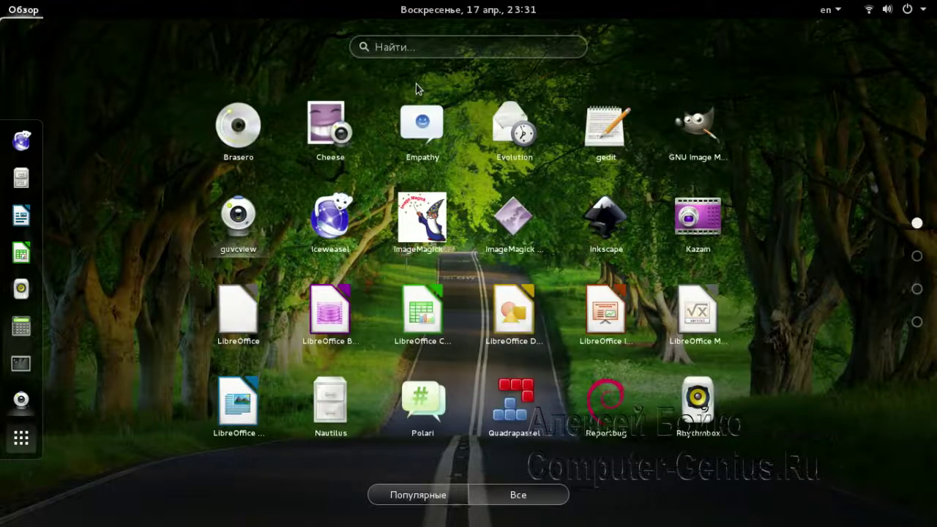
{"action": "left_click", "coordinate": [391, 48]}
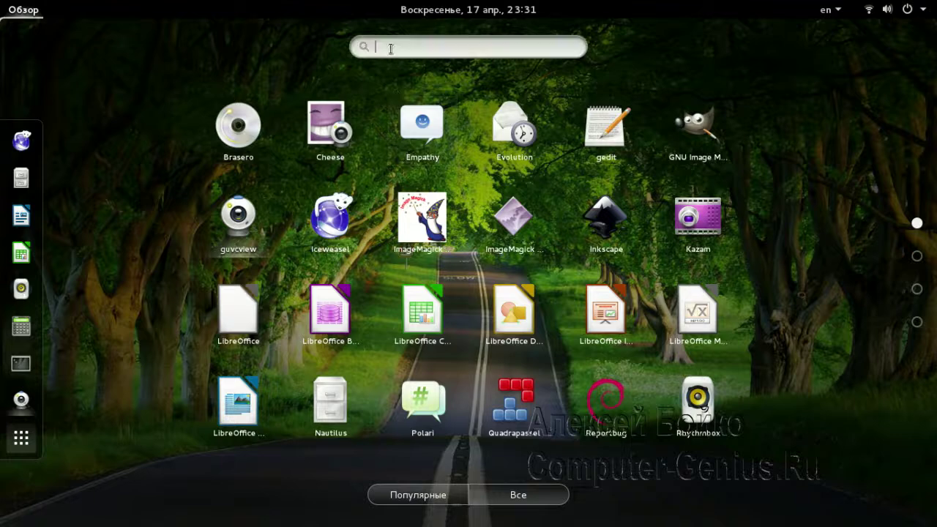
{"action": "type", "text": "sk"}
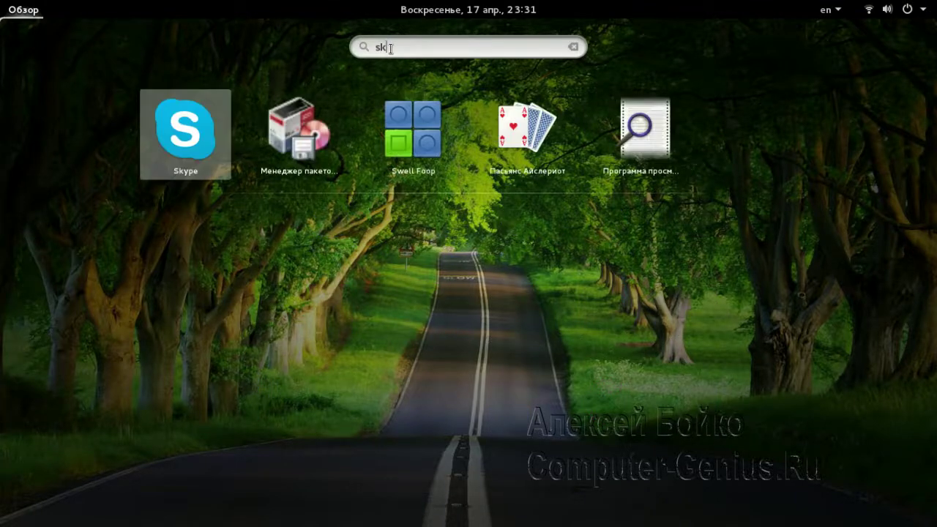
{"action": "right_click", "coordinate": [470, 142]}
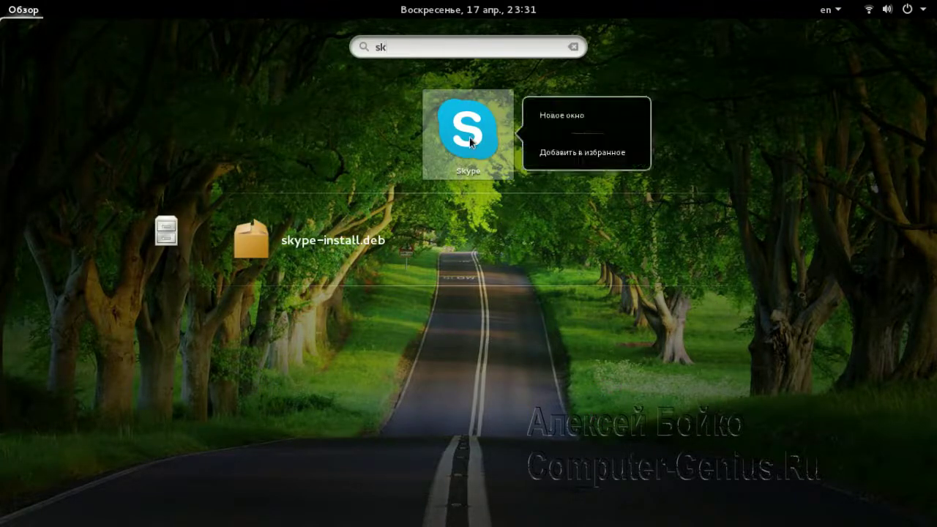
{"action": "left_click", "coordinate": [538, 153]}
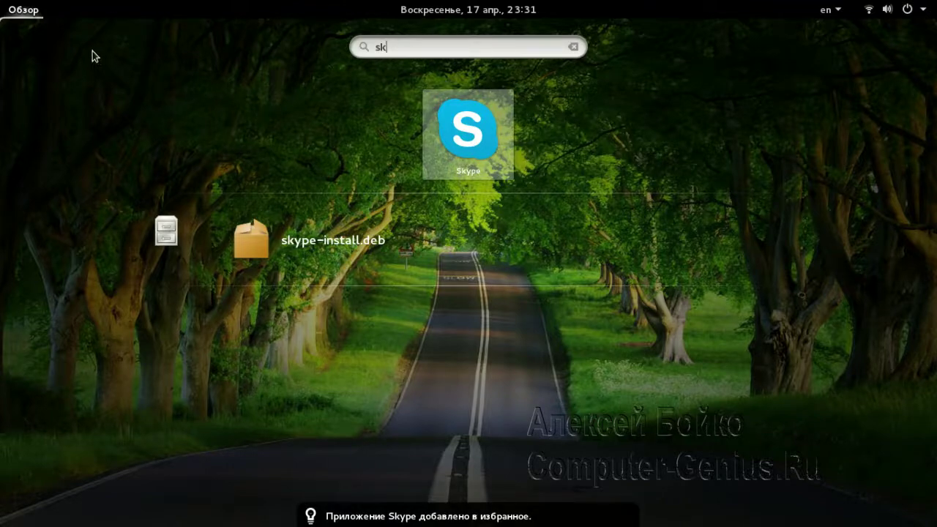
Launch Skype from the favourites in the dash
{"action": "left_click", "coordinate": [13, 11]}
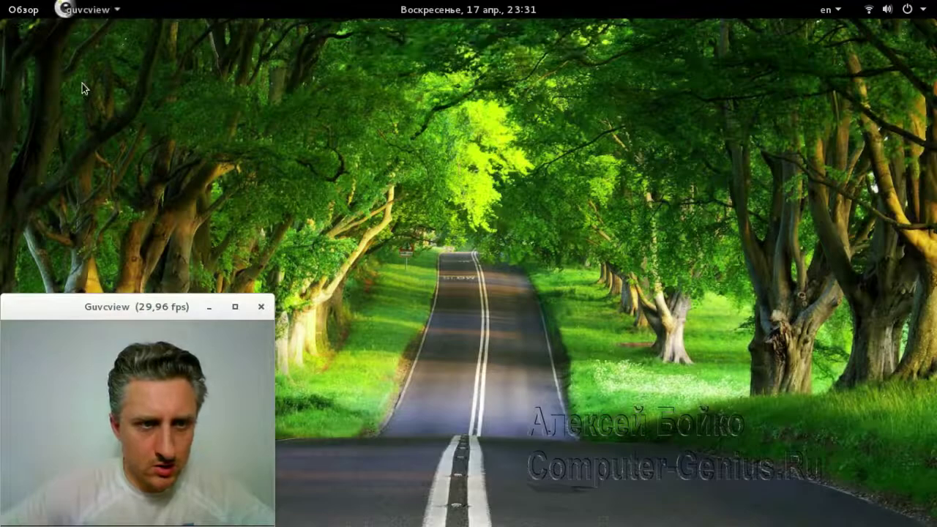
{"action": "left_click", "coordinate": [26, 12]}
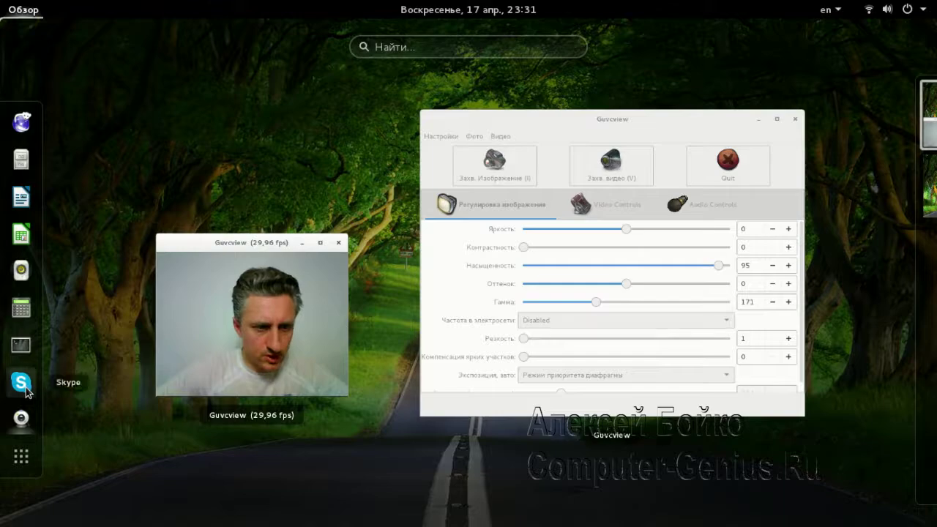
{"action": "left_click", "coordinate": [21, 383]}
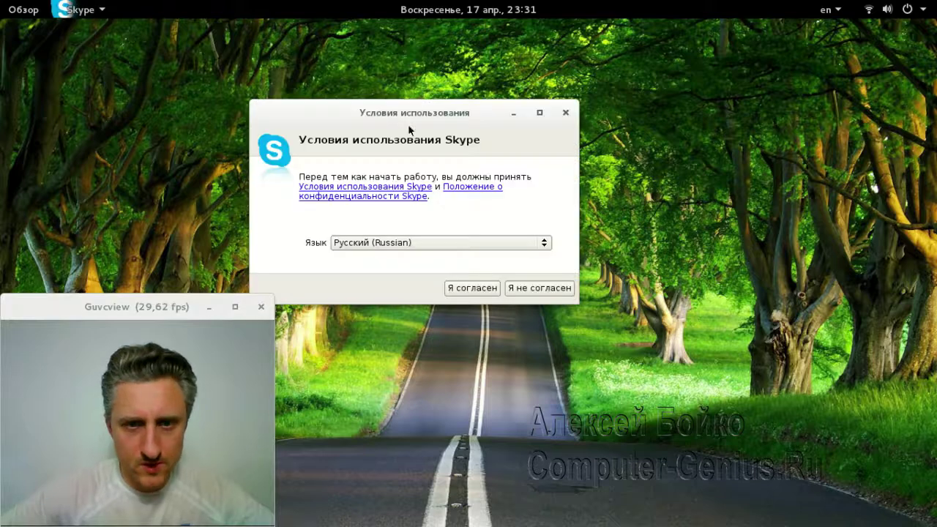
Accept Skype's terms with 'Я согласен', choose 'Логин Skype', then close the sign-in window
{"action": "left_click_drag", "start_coordinate": [418, 102], "coordinate": [530, 78]}
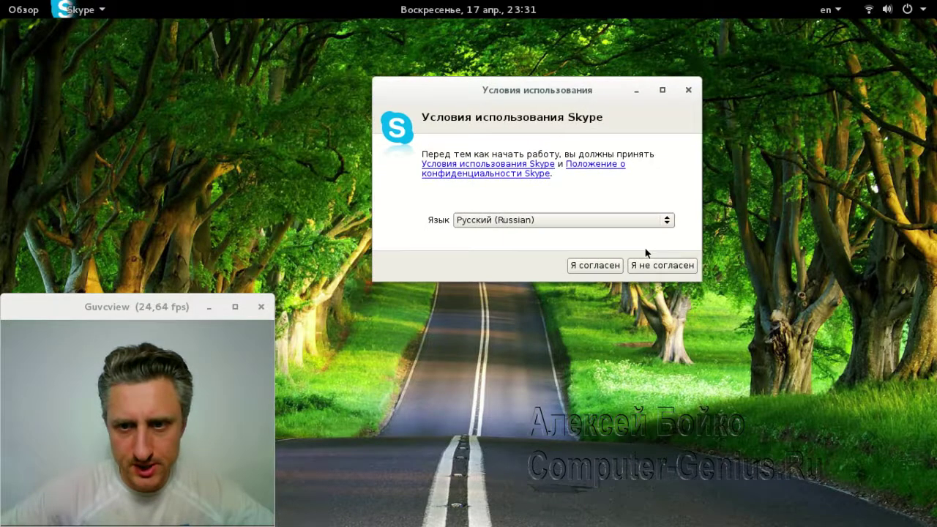
{"action": "left_click", "coordinate": [608, 265]}
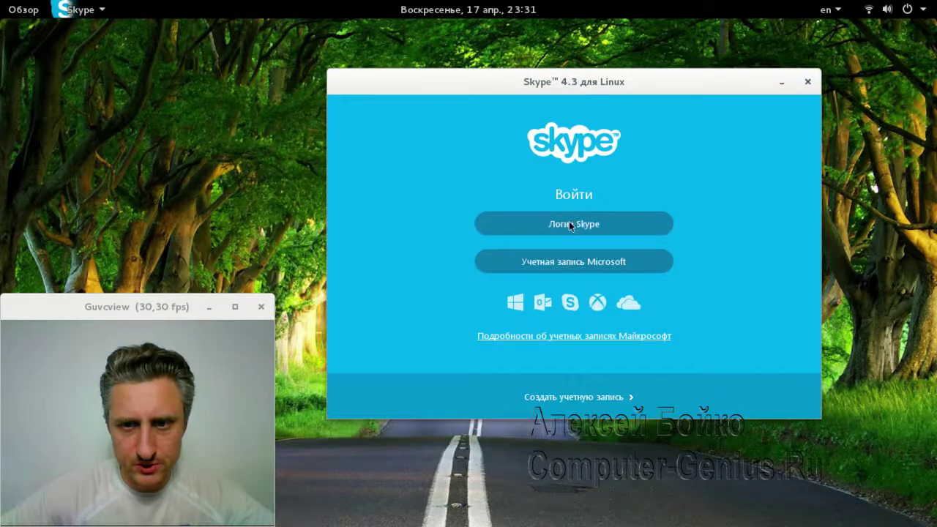
{"action": "left_click", "coordinate": [570, 224]}
{"action": "left_click", "coordinate": [807, 82]}
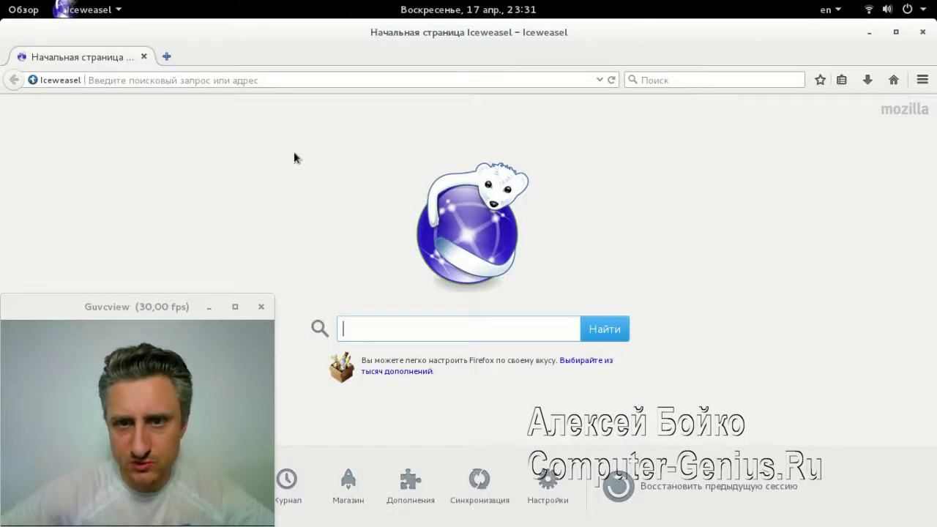
Maximize Iceweasel and start Firefox Sync setup from the main menu, signing in with an existing account
{"action": "left_click_drag", "start_coordinate": [277, 38], "coordinate": [338, 45]}
{"action": "double_click", "coordinate": [337, 45]}
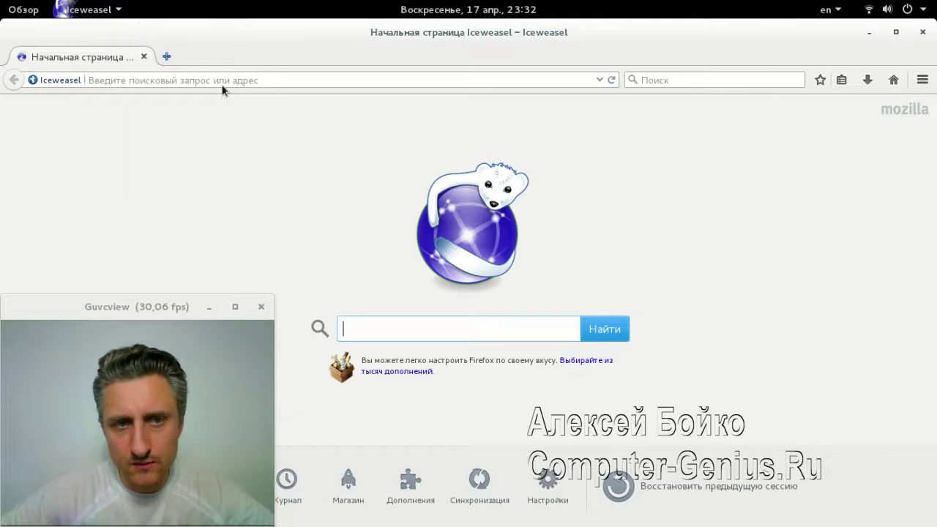
{"action": "left_click", "coordinate": [923, 80]}
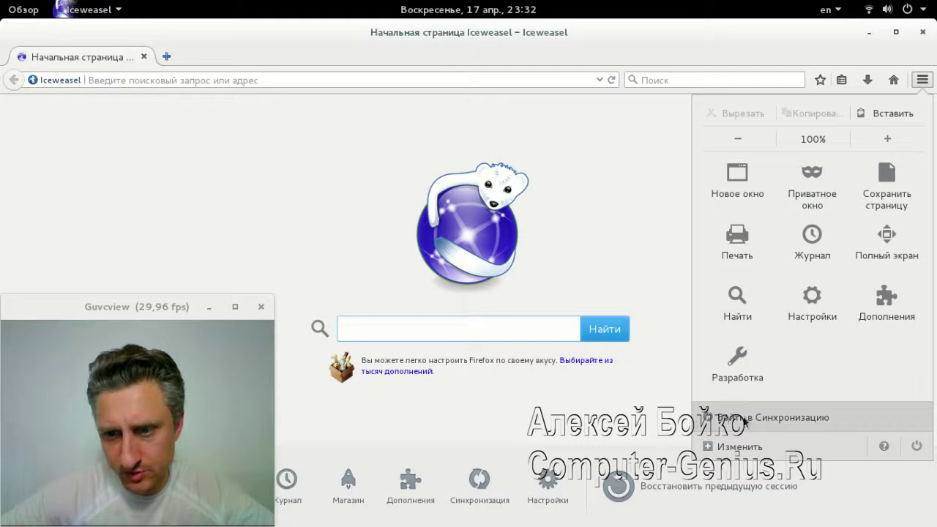
{"action": "left_click", "coordinate": [804, 416]}
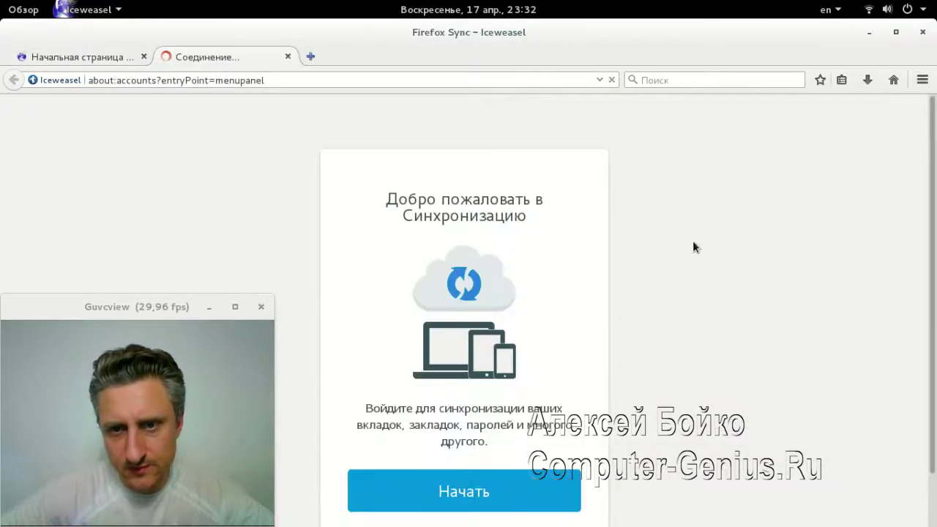
{"action": "scroll", "coordinate": [604, 383], "scroll_direction": "down", "scroll_amount": 2}
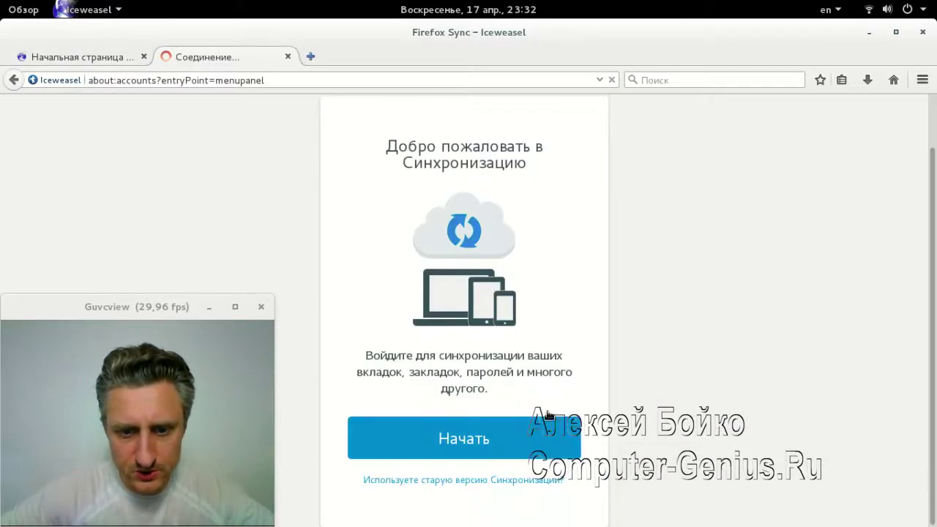
{"action": "left_click", "coordinate": [457, 479]}
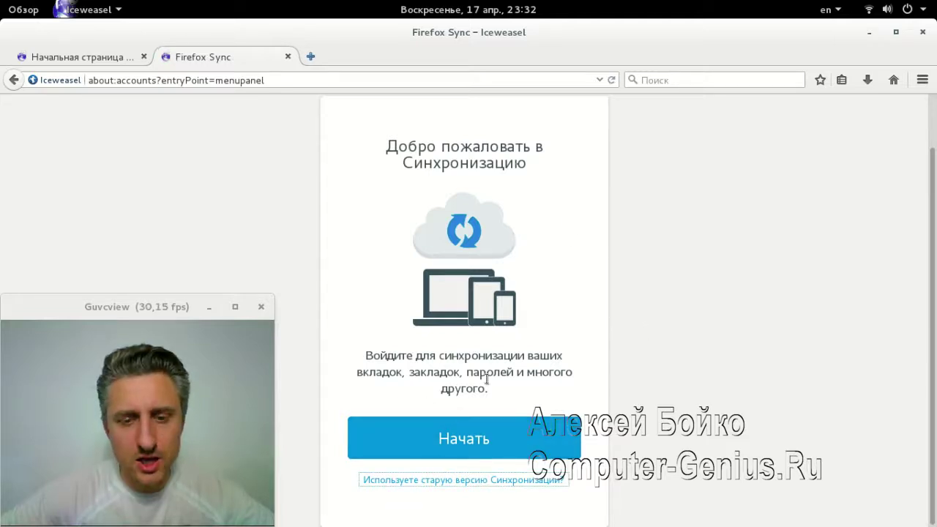
{"action": "left_click", "coordinate": [466, 440]}
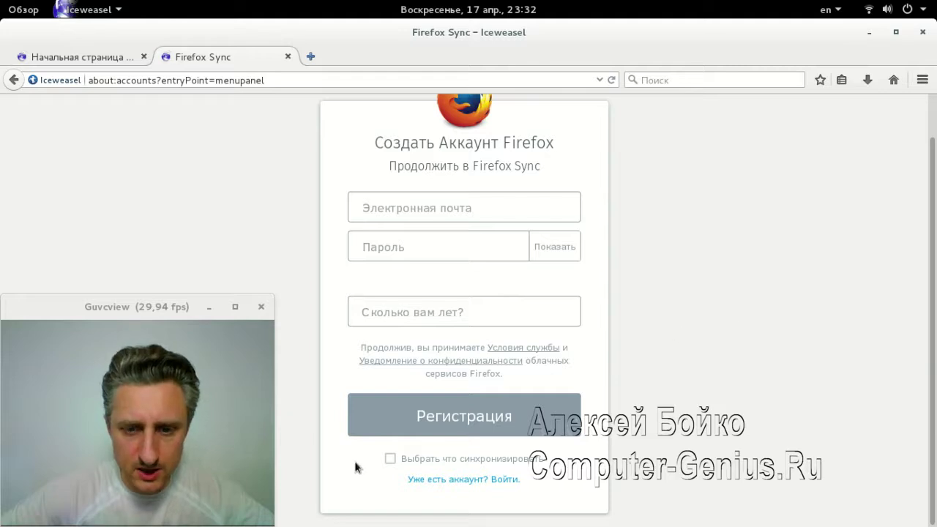
{"action": "left_click", "coordinate": [463, 480]}
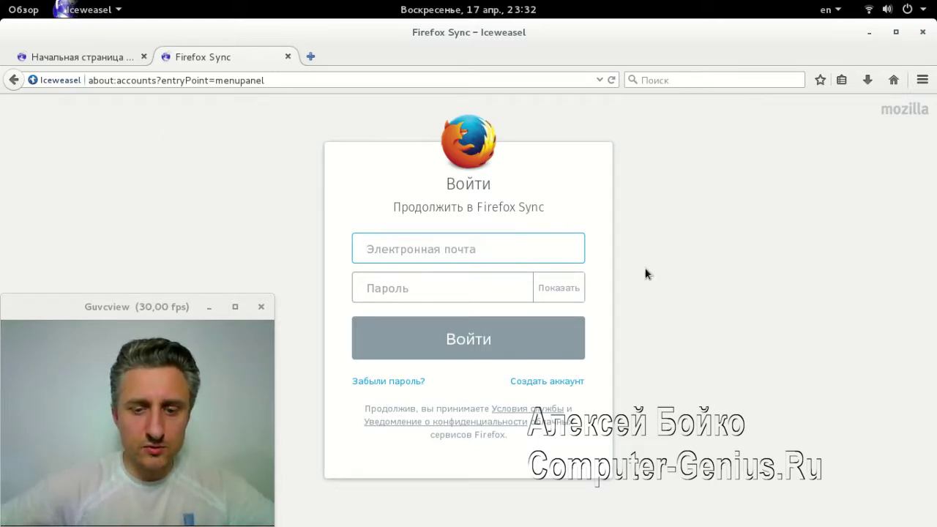
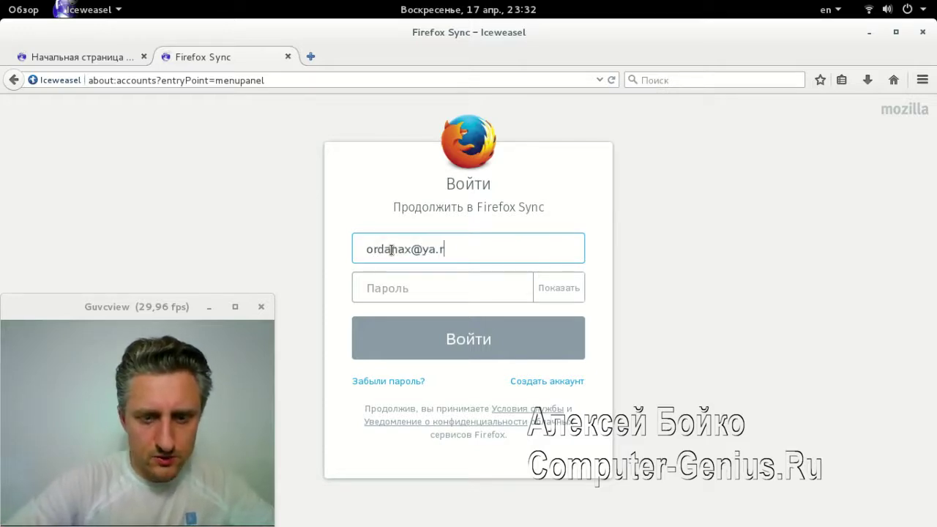
Enter the account e-mail and password in the Sync form and submit with Войти
{"action": "key", "text": "Tab"}
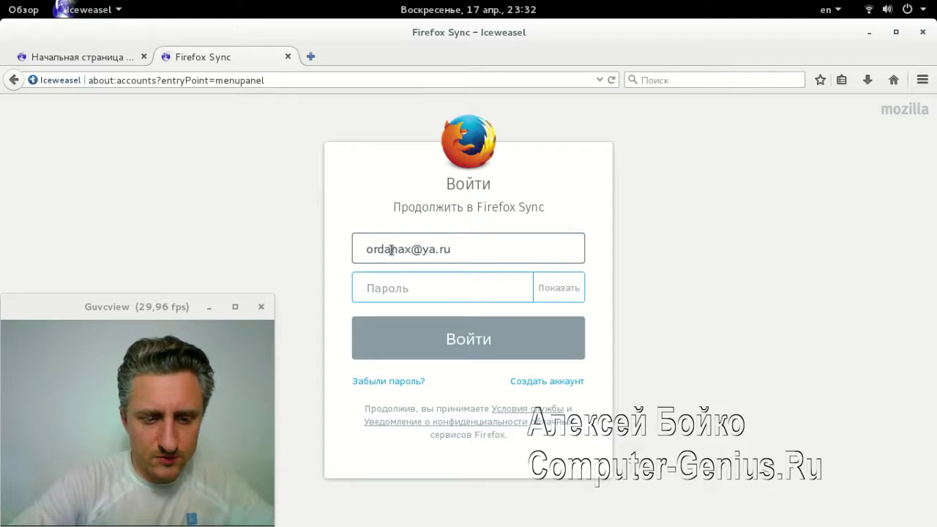
{"action": "type", "text": "*********"}
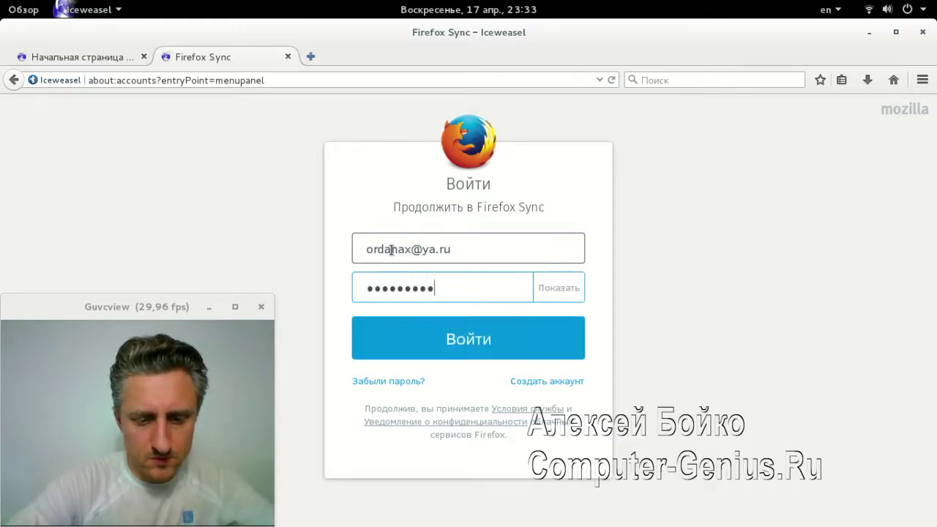
{"action": "type", "text": "**"}
{"action": "left_click", "coordinate": [463, 333]}
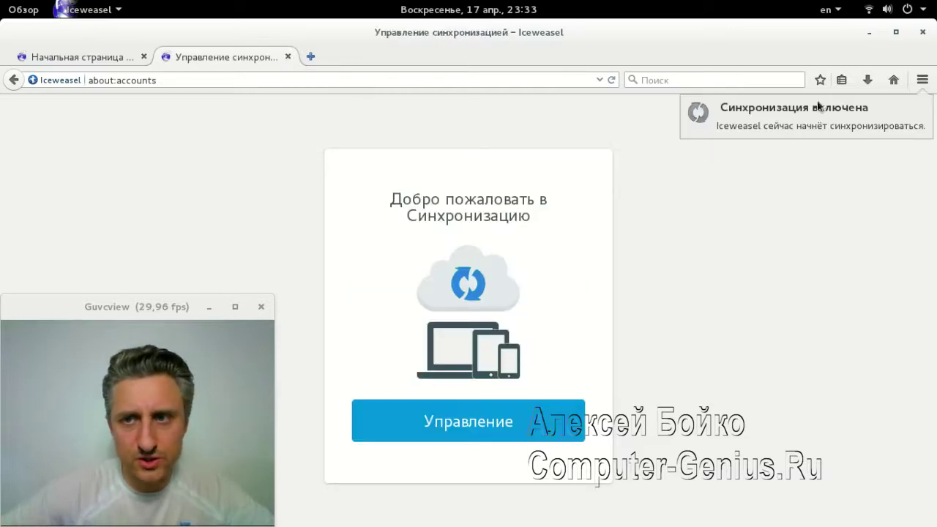
Show the bookmarks toolbar, delete Часто посещаемые and Getting Started, then close Iceweasel
{"action": "right_click", "coordinate": [733, 53]}
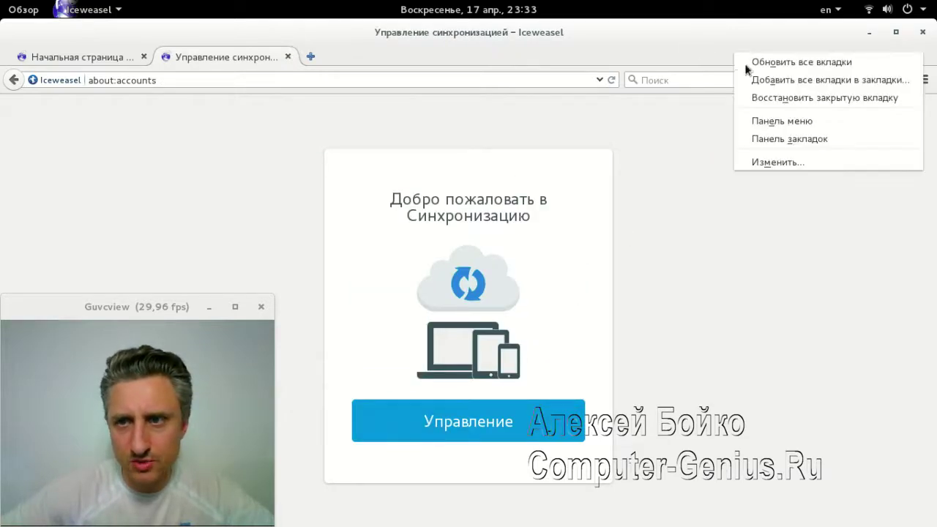
{"action": "left_click", "coordinate": [783, 143]}
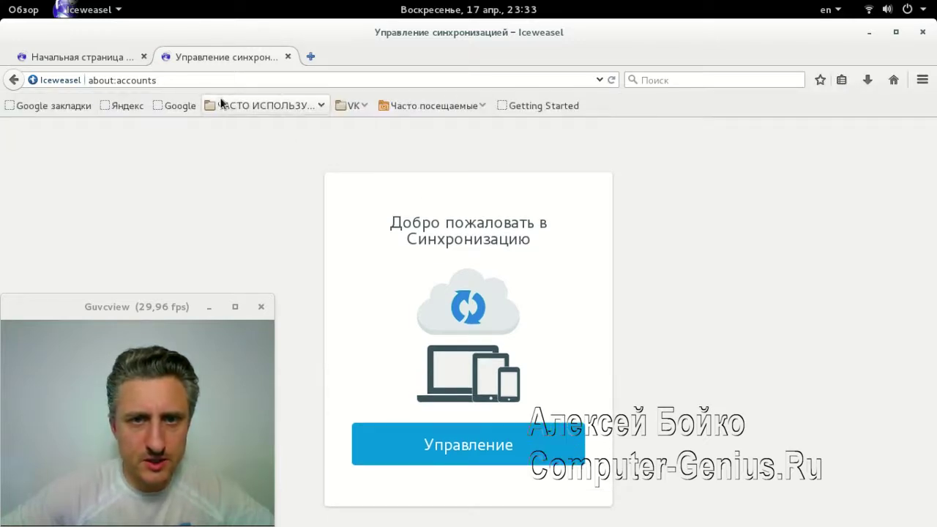
{"action": "right_click", "coordinate": [414, 109]}
{"action": "left_click", "coordinate": [452, 263]}
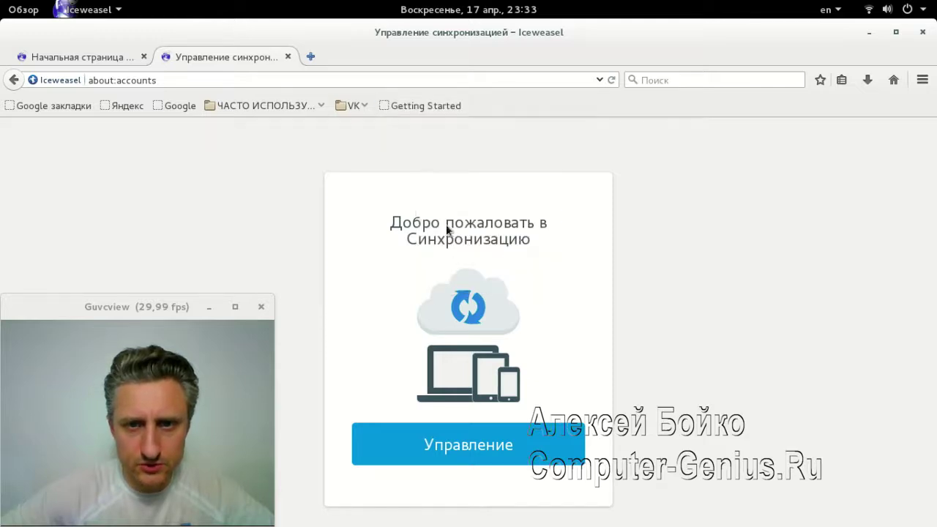
{"action": "right_click", "coordinate": [423, 111]}
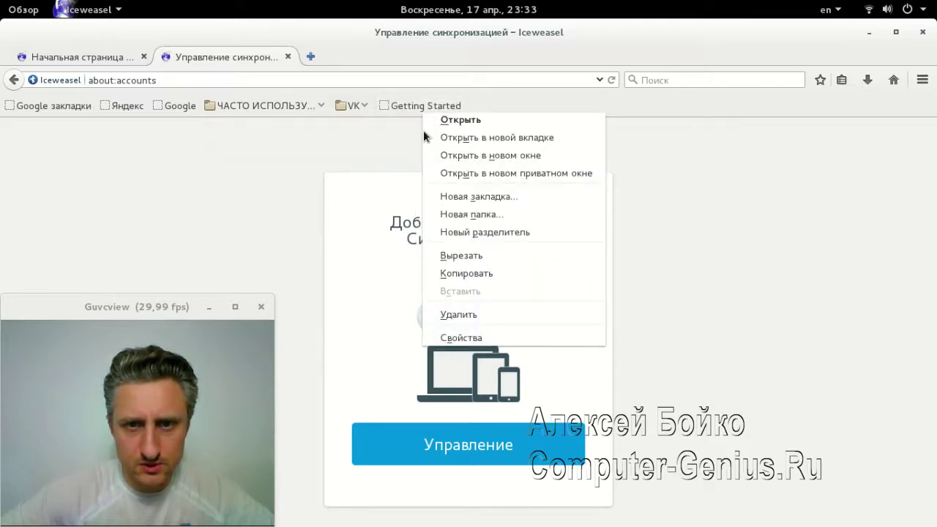
{"action": "left_click", "coordinate": [454, 317]}
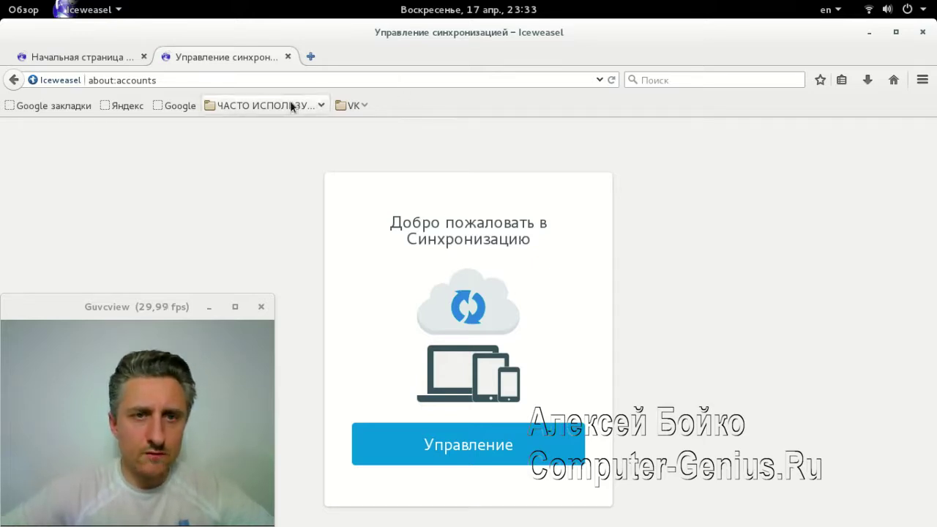
{"action": "left_click", "coordinate": [923, 35]}
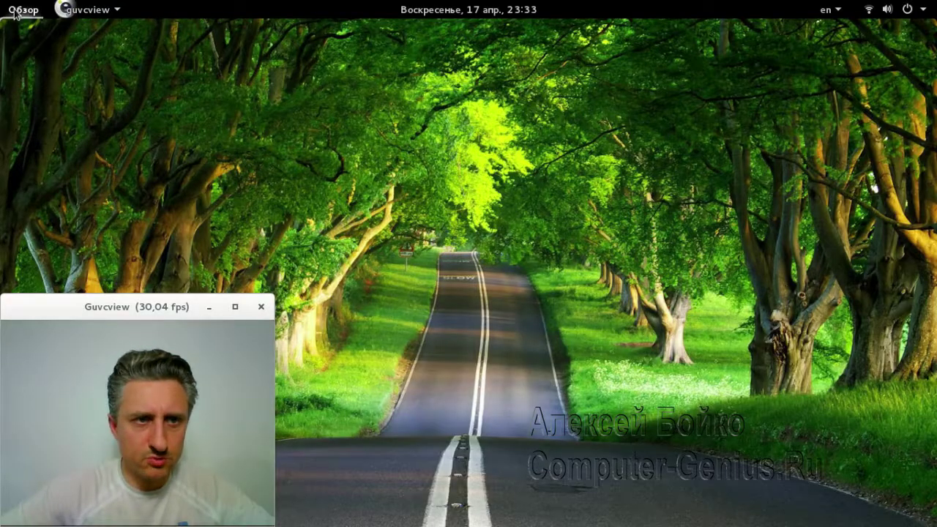
{"action": "left_click", "coordinate": [22, 10]}
Relaunch Iceweasel, decline LastPass with 'Нет, спасибо', close its tab and the Google homepage suggestion
{"action": "left_click", "coordinate": [22, 121]}
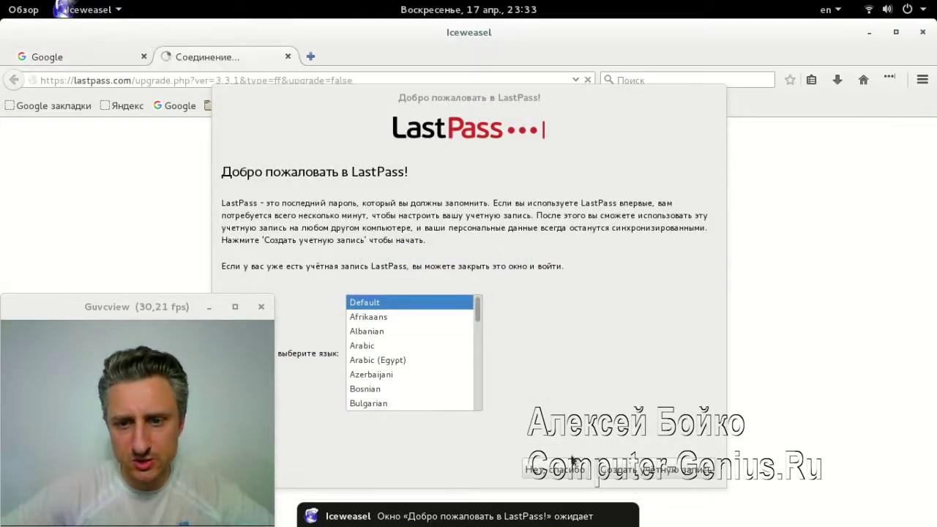
{"action": "left_click", "coordinate": [554, 469]}
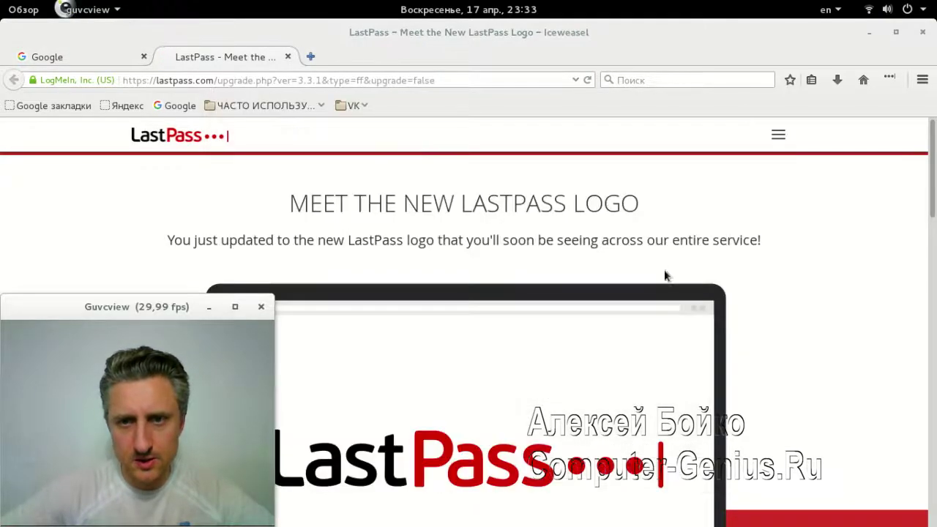
{"action": "left_click", "coordinate": [289, 57]}
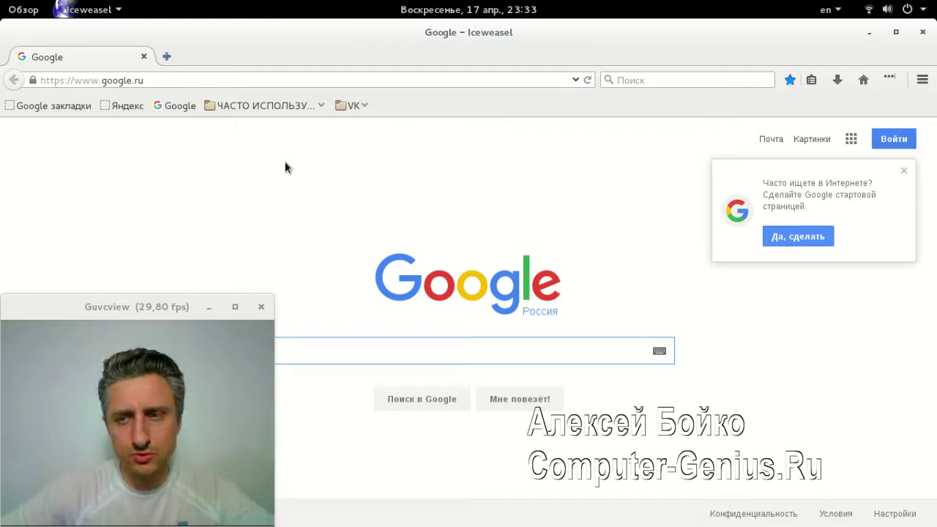
{"action": "left_click", "coordinate": [903, 171]}
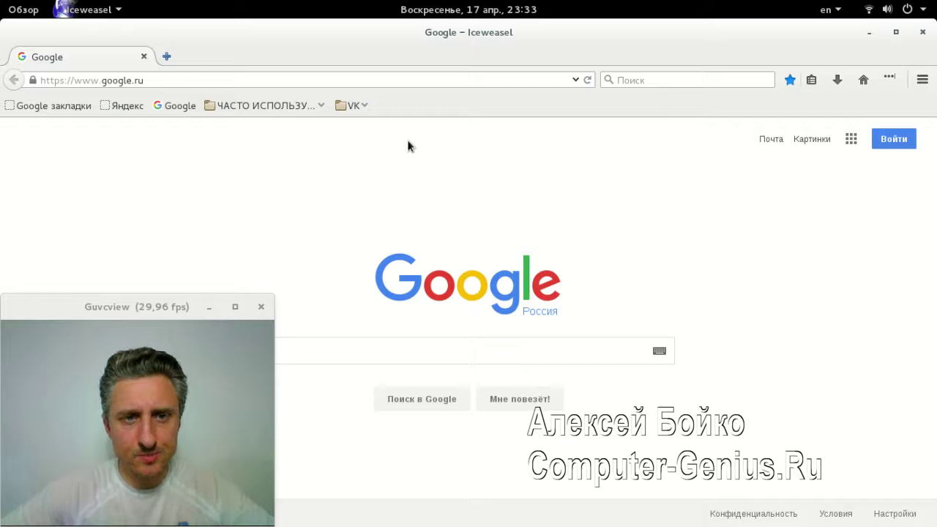
Cancel the LastPass login, close the Adblock Plus welcome tab, then close the browser
{"action": "left_click", "coordinate": [889, 78]}
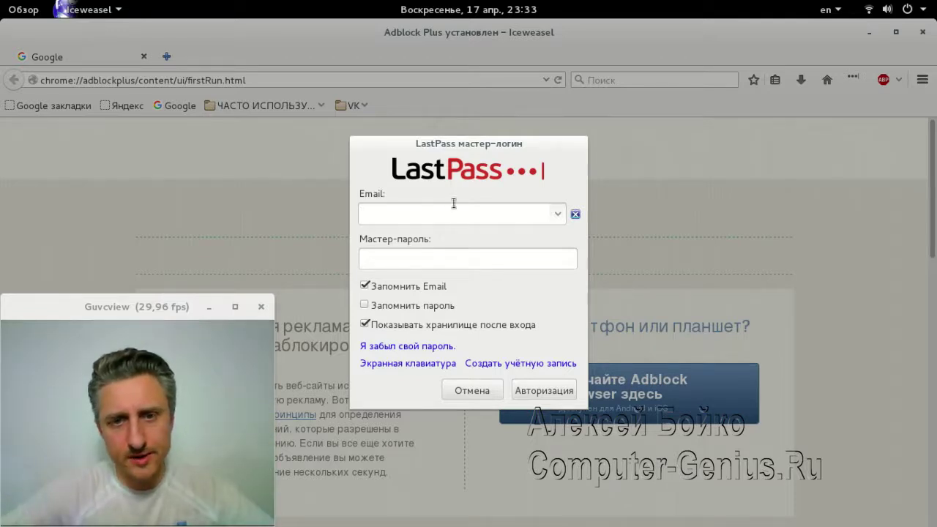
{"action": "left_click", "coordinate": [472, 390]}
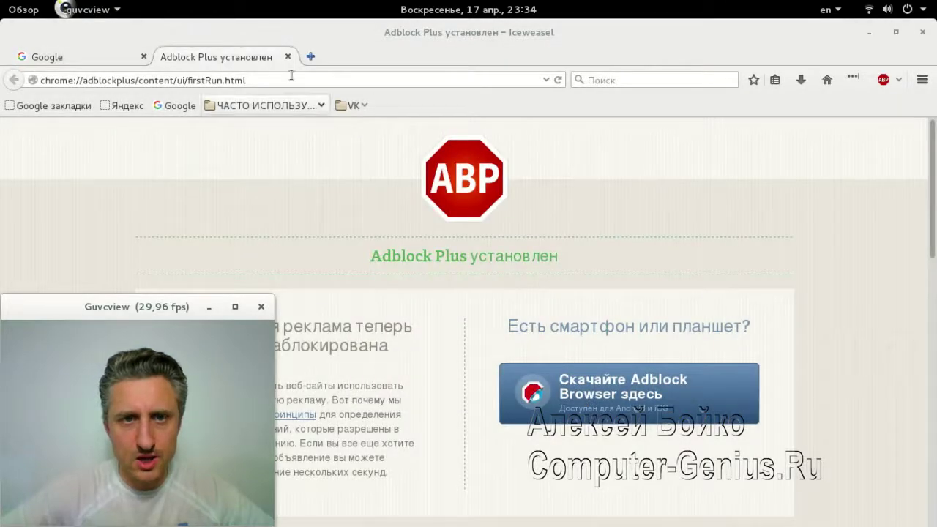
{"action": "left_click", "coordinate": [288, 57]}
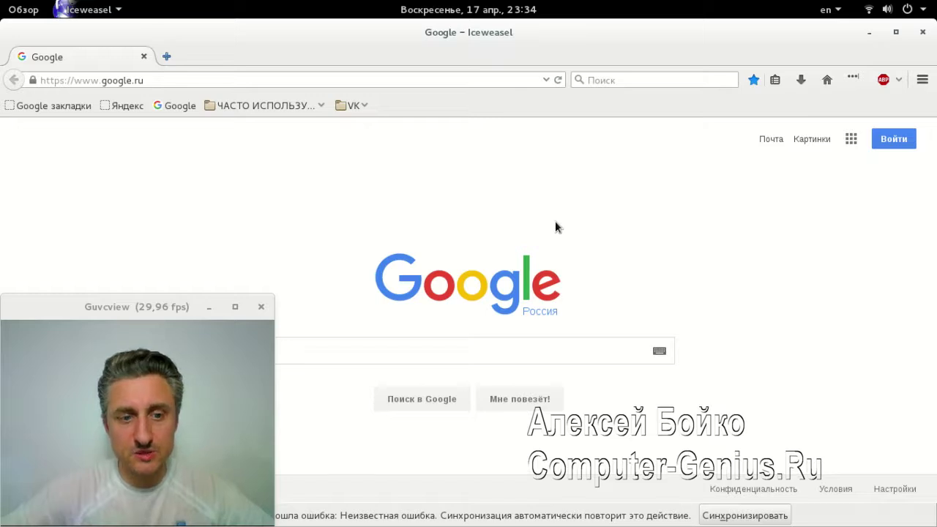
{"action": "left_click", "coordinate": [924, 34]}
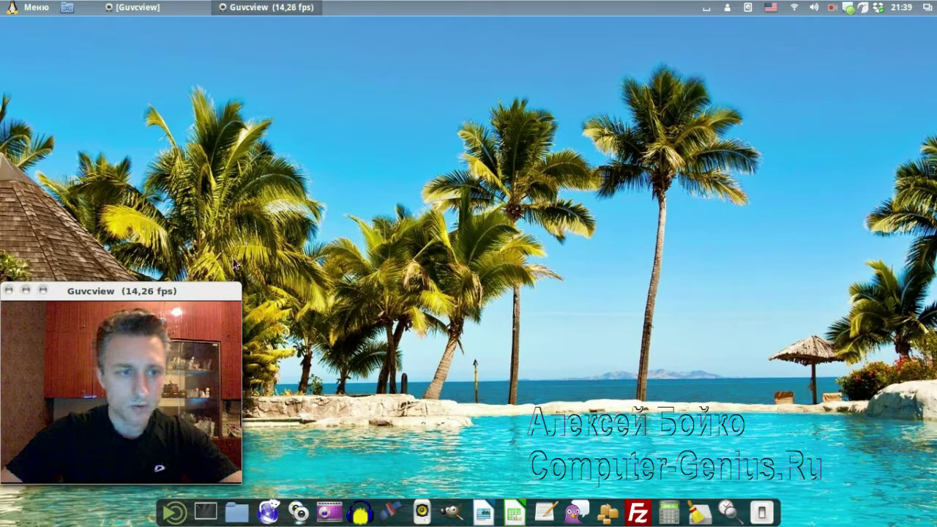
Browse Меню > Места, then reopen the Домашняя папка window and move it up and right
{"action": "left_click", "coordinate": [246, 502]}
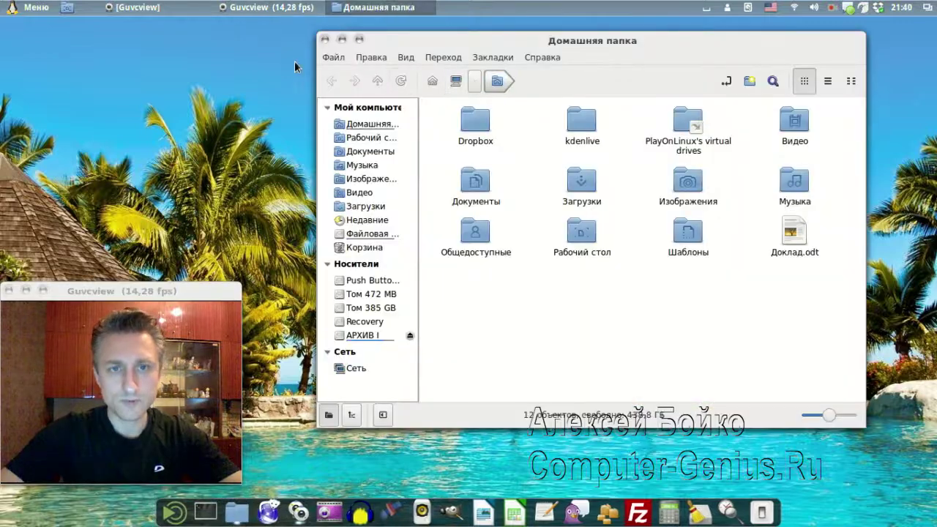
{"action": "left_click", "coordinate": [326, 41]}
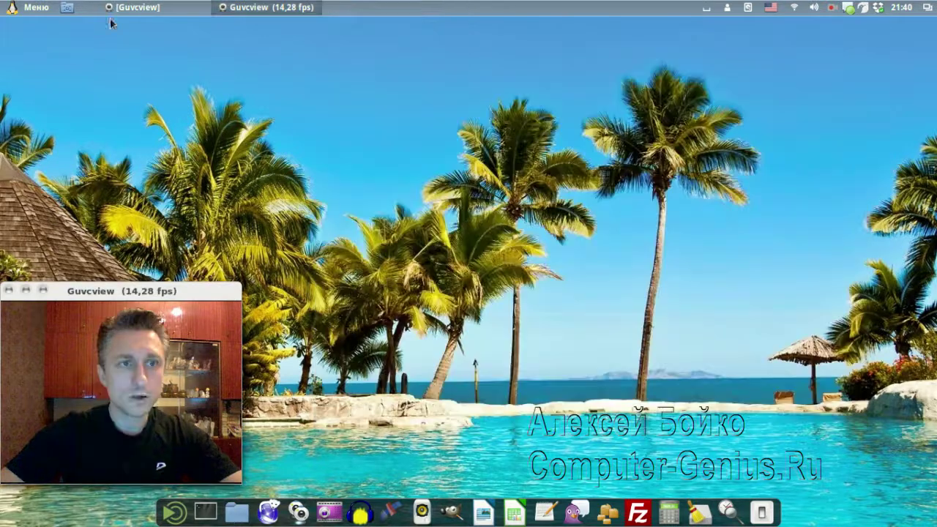
{"action": "left_click", "coordinate": [36, 8]}
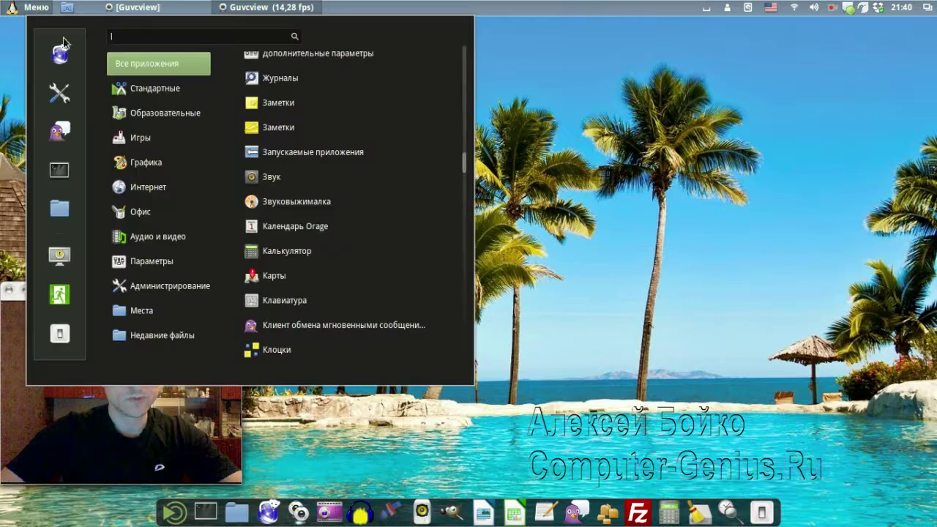
{"action": "mouse_move", "coordinate": [147, 303]}
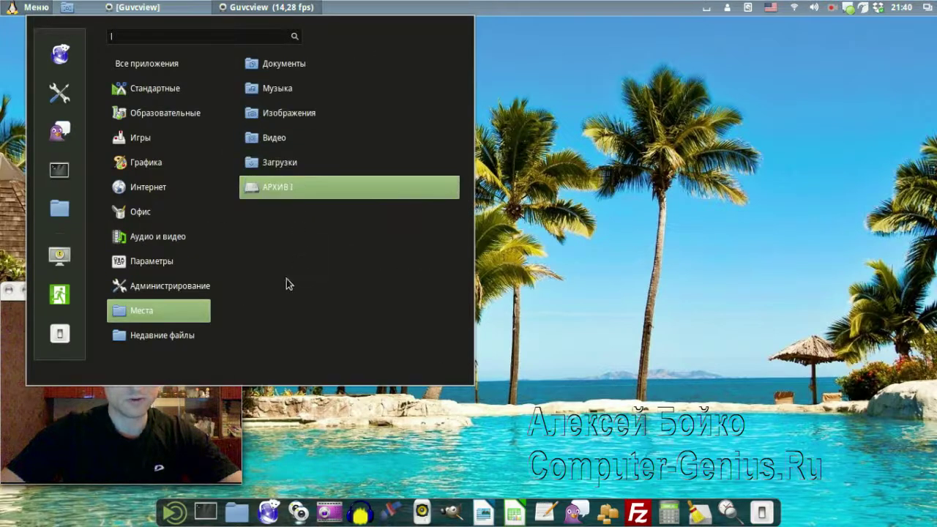
{"action": "key", "text": "Escape"}
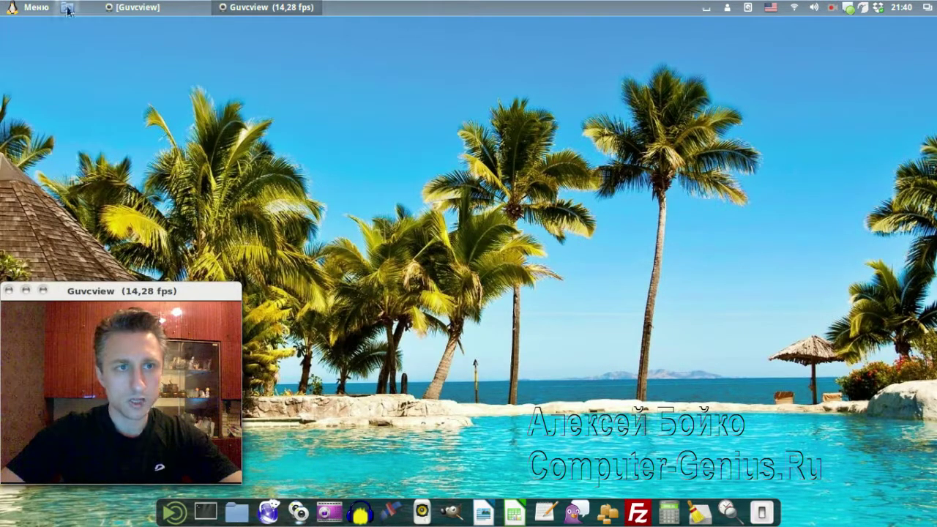
{"action": "left_click", "coordinate": [225, 510]}
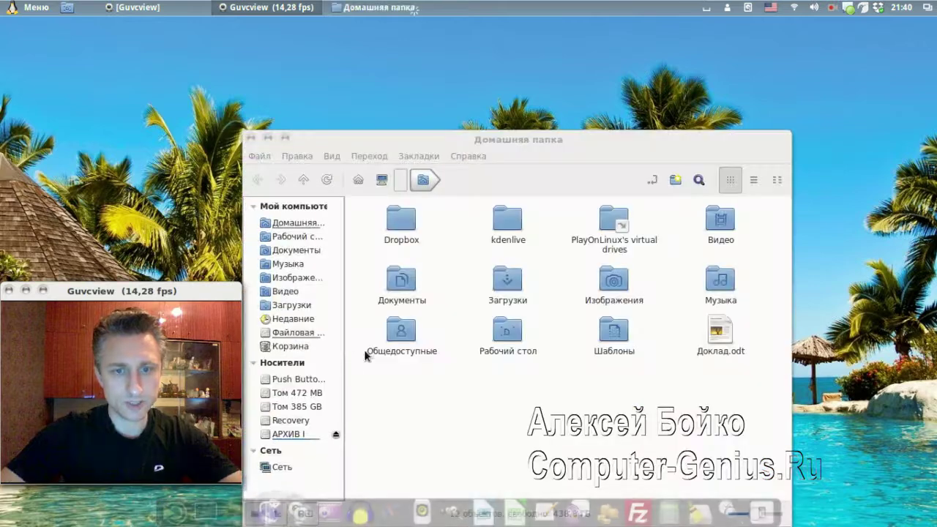
{"action": "left_click_drag", "start_coordinate": [508, 138], "coordinate": [549, 72]}
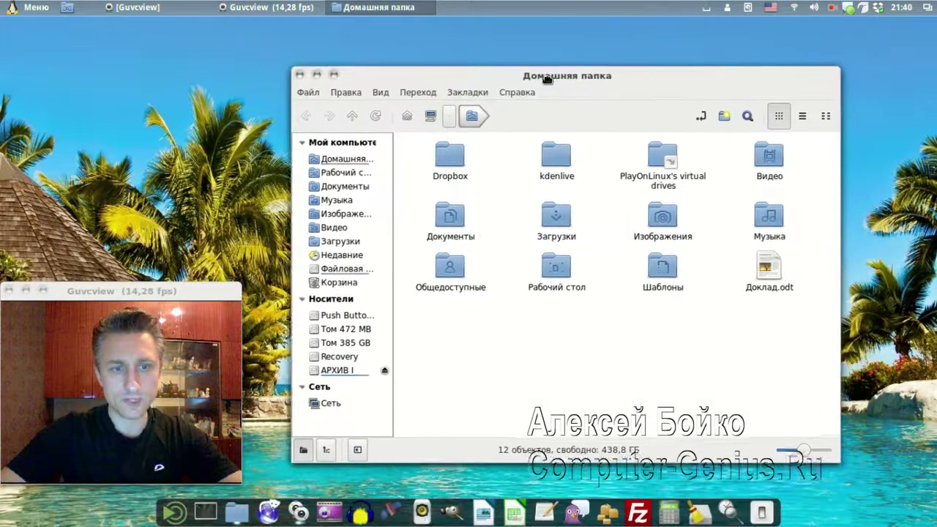
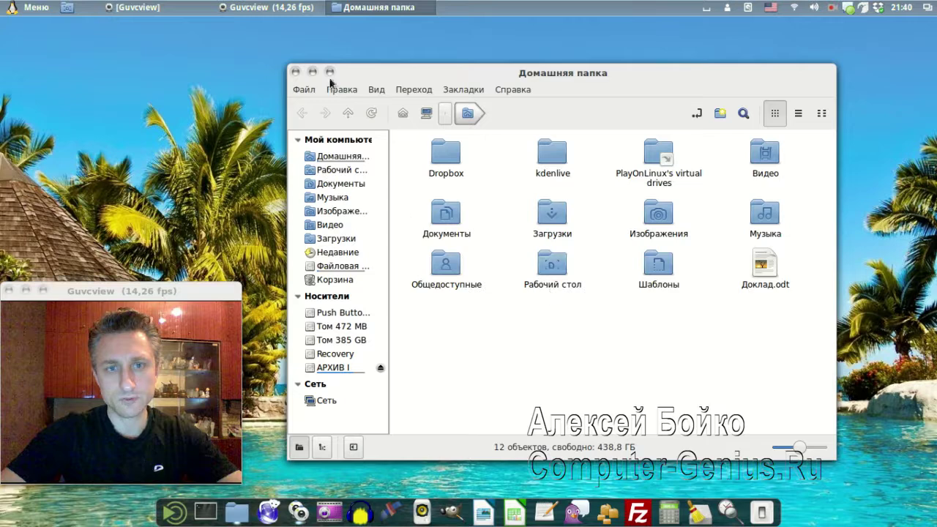
Close the Nautilus home folder (Домашняя папка) window
{"action": "left_click", "coordinate": [295, 72]}
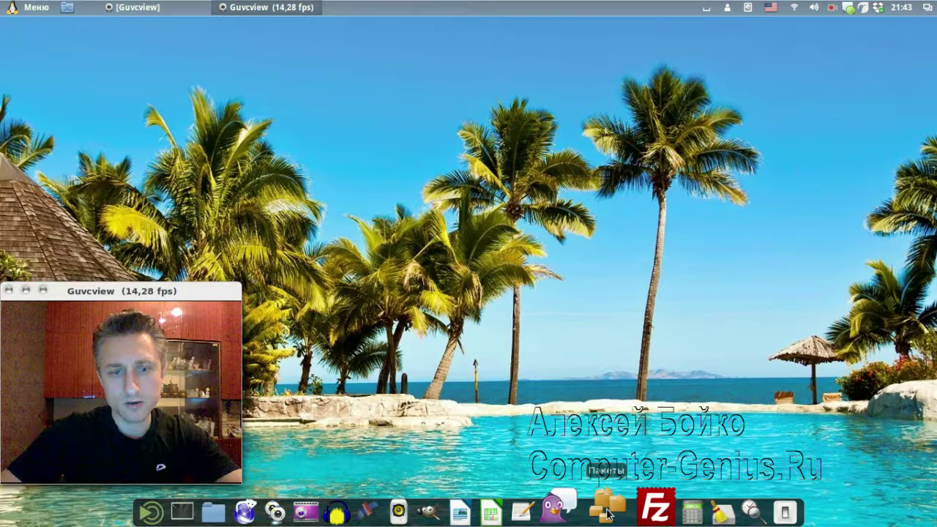
{"action": "left_click", "coordinate": [606, 512]}
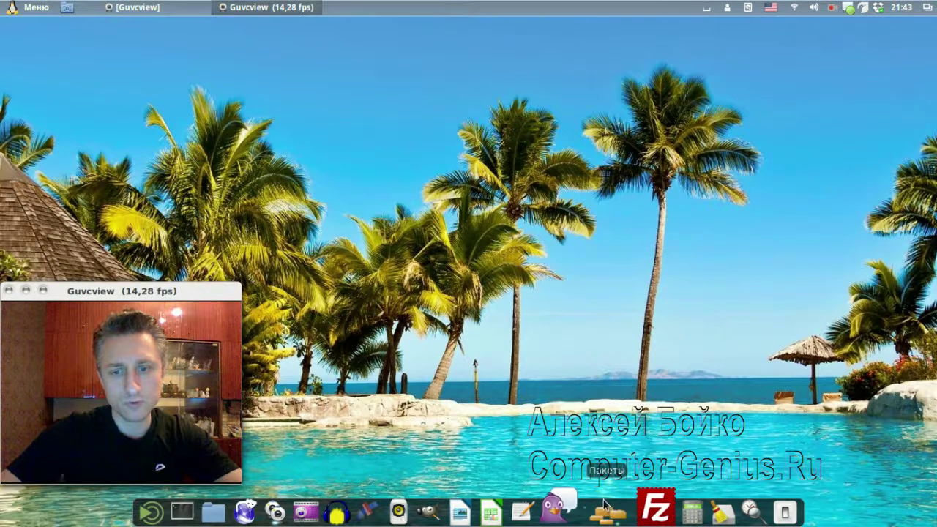
{"action": "left_click_drag", "start_coordinate": [386, 76], "coordinate": [511, 71]}
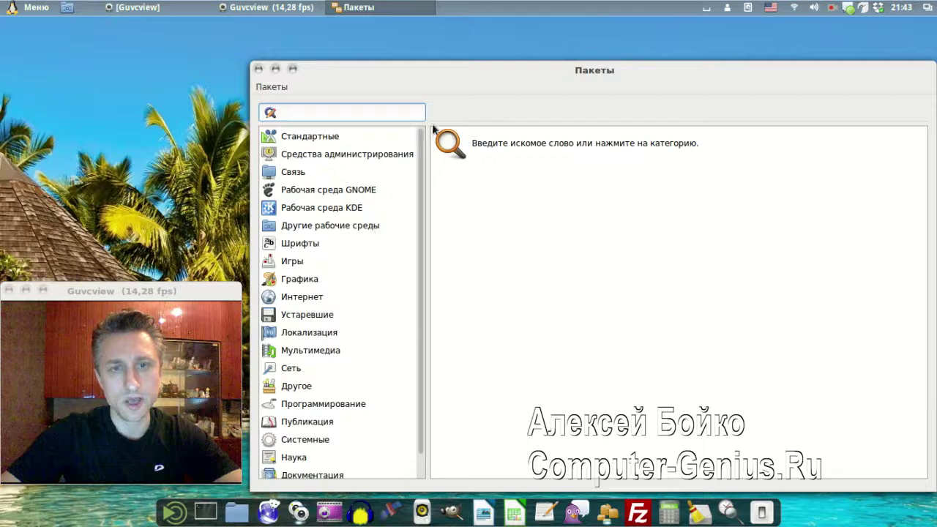
{"action": "left_click_drag", "start_coordinate": [471, 88], "coordinate": [490, 60]}
{"action": "type", "text": "kdenlive"}
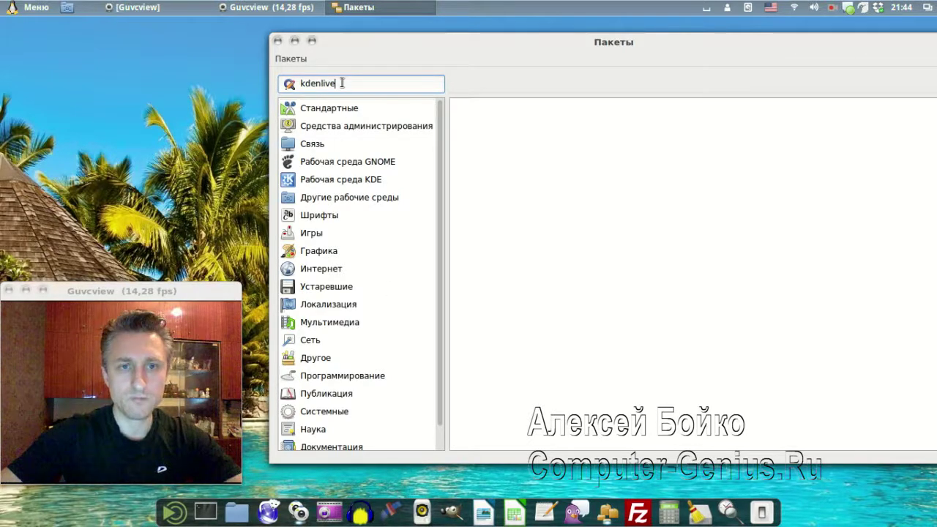
{"action": "key", "text": "Return"}
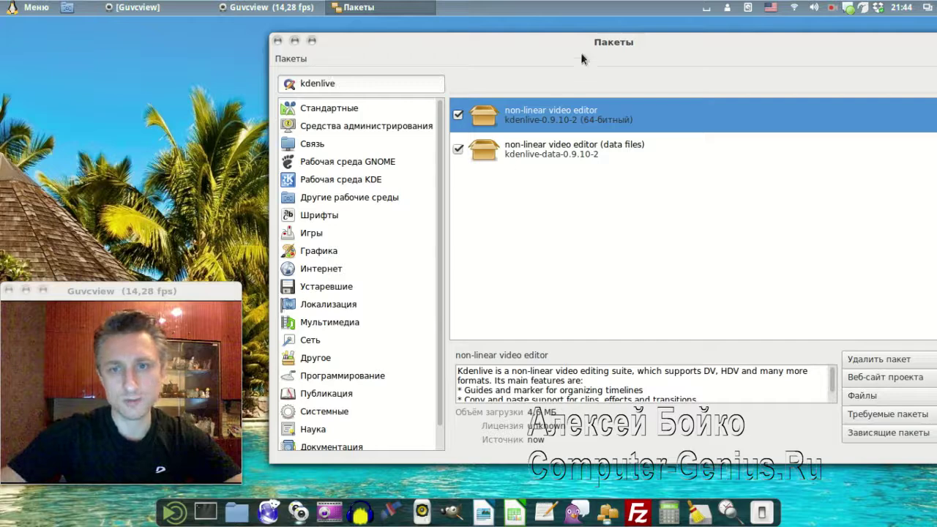
{"action": "left_click_drag", "start_coordinate": [550, 44], "coordinate": [443, 32]}
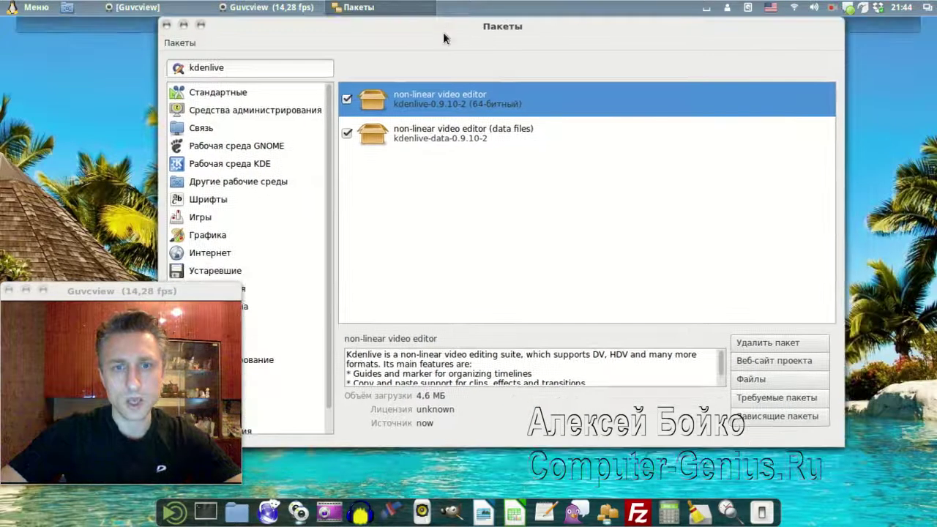
{"action": "left_click", "coordinate": [347, 99]}
{"action": "left_click", "coordinate": [366, 129]}
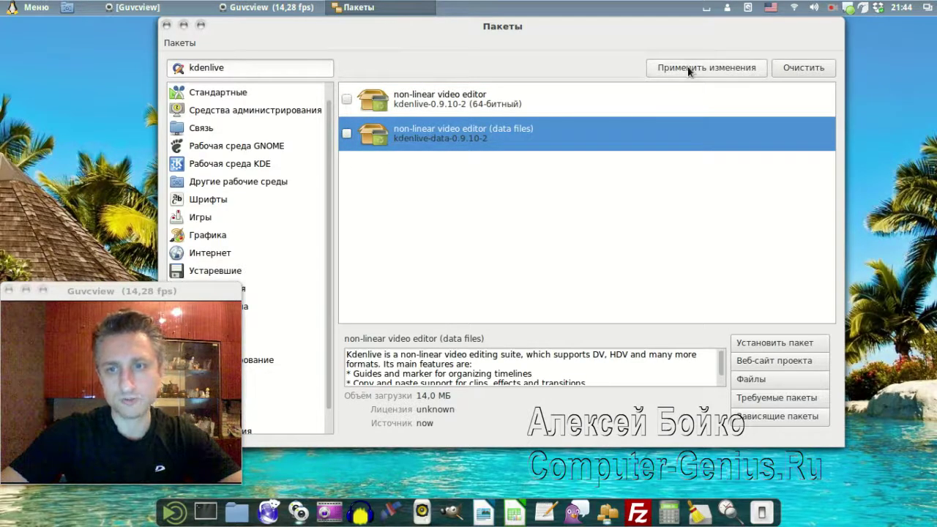
{"action": "left_click", "coordinate": [348, 101]}
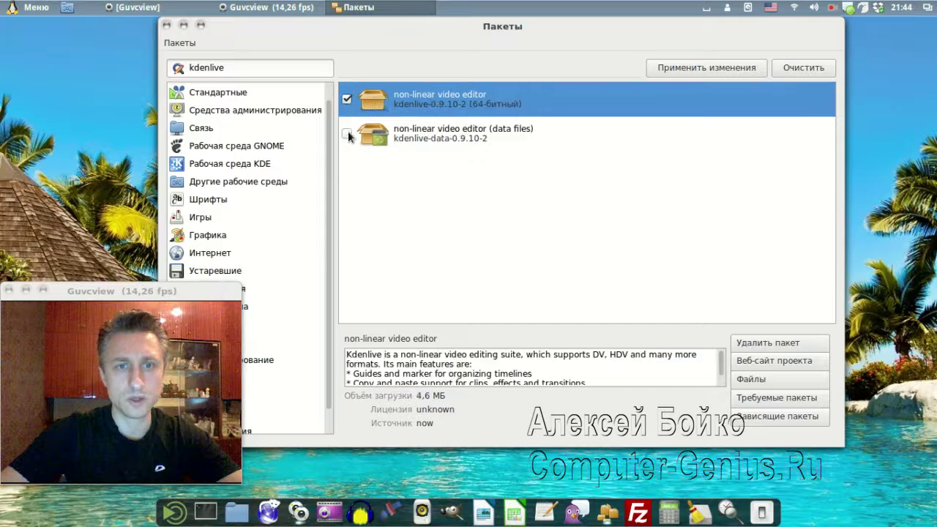
{"action": "left_click", "coordinate": [348, 131]}
{"action": "left_click", "coordinate": [167, 26]}
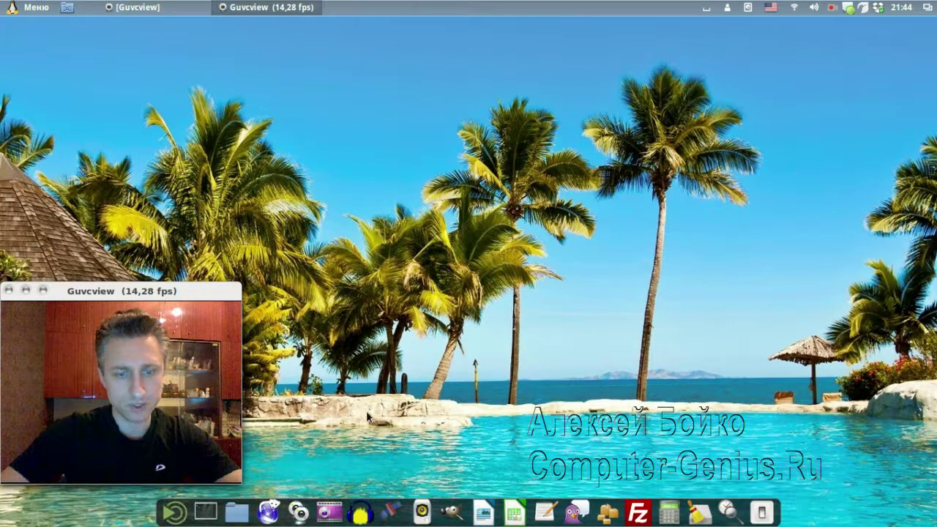
{"action": "left_click", "coordinate": [361, 511]}
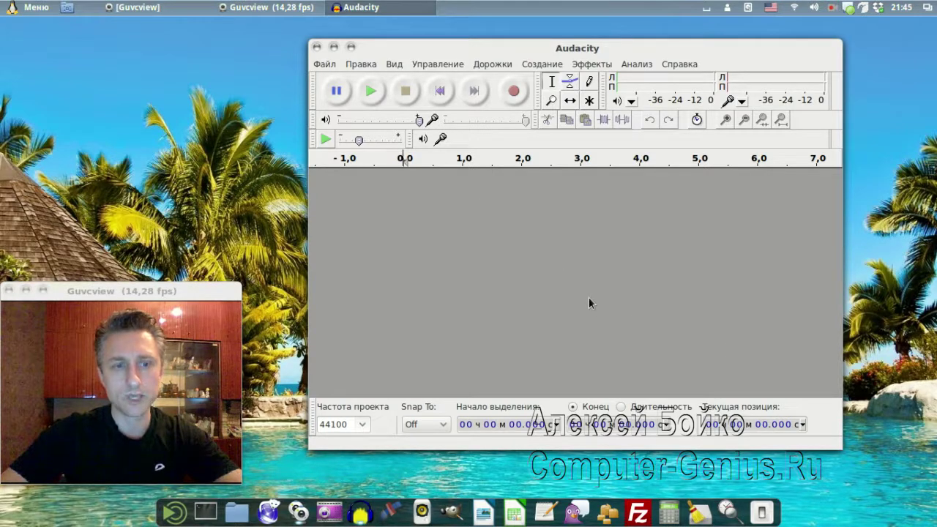
{"action": "left_click", "coordinate": [317, 47]}
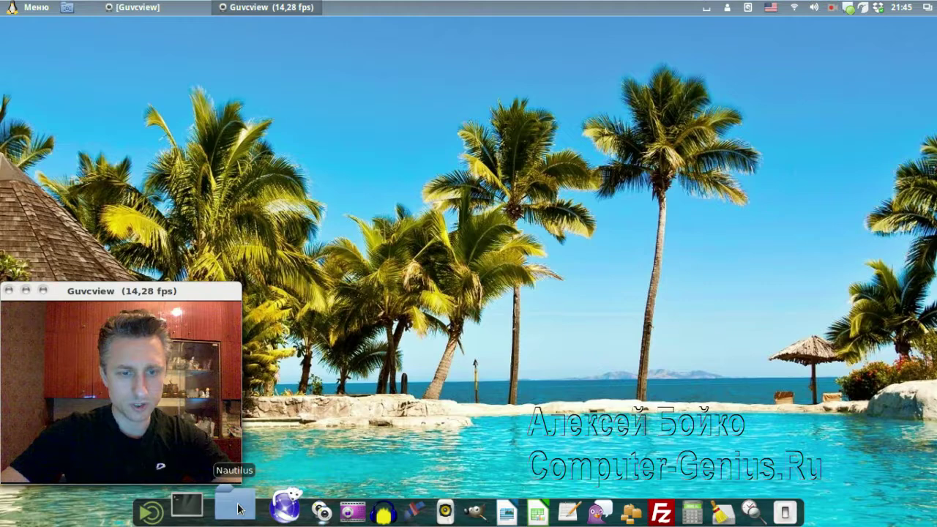
{"action": "left_click", "coordinate": [238, 509]}
{"action": "left_click_drag", "start_coordinate": [403, 134], "coordinate": [478, 52]}
{"action": "left_click", "coordinate": [356, 345]}
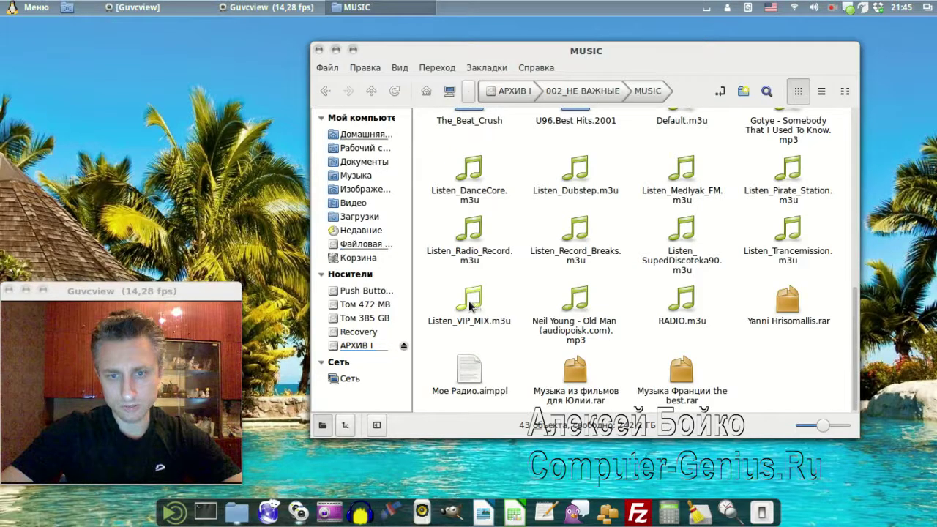
{"action": "double_click", "coordinate": [469, 306]}
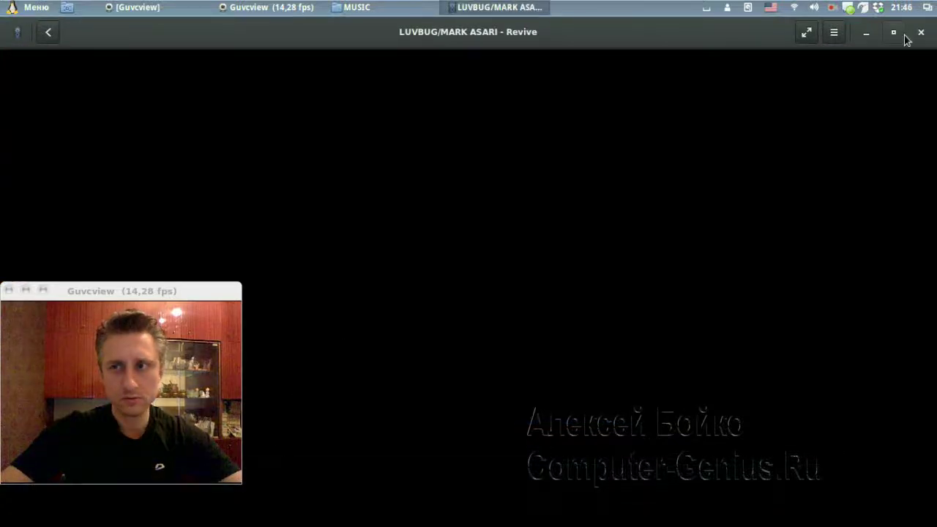
{"action": "left_click", "coordinate": [921, 33]}
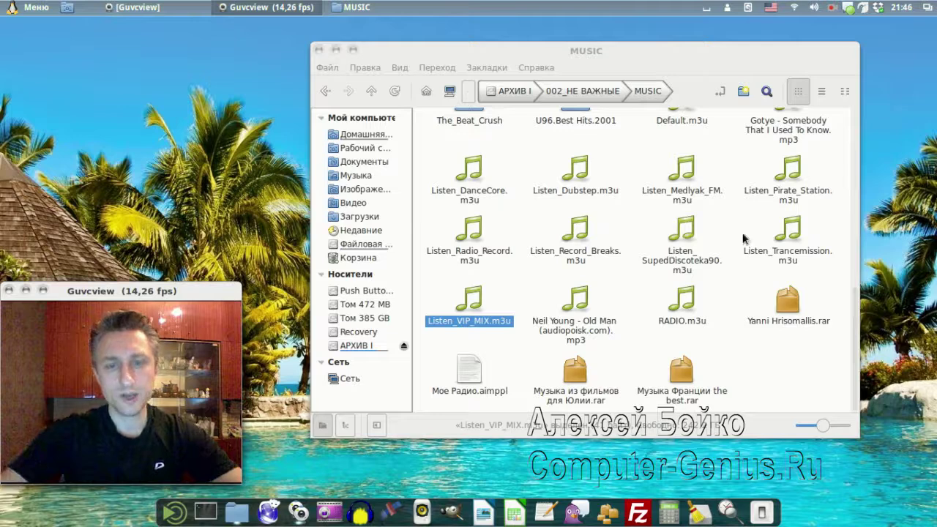
{"action": "scroll", "coordinate": [717, 233], "scroll_direction": "up", "scroll_amount": 1}
{"action": "scroll", "coordinate": [718, 223], "scroll_direction": "down", "scroll_amount": 1}
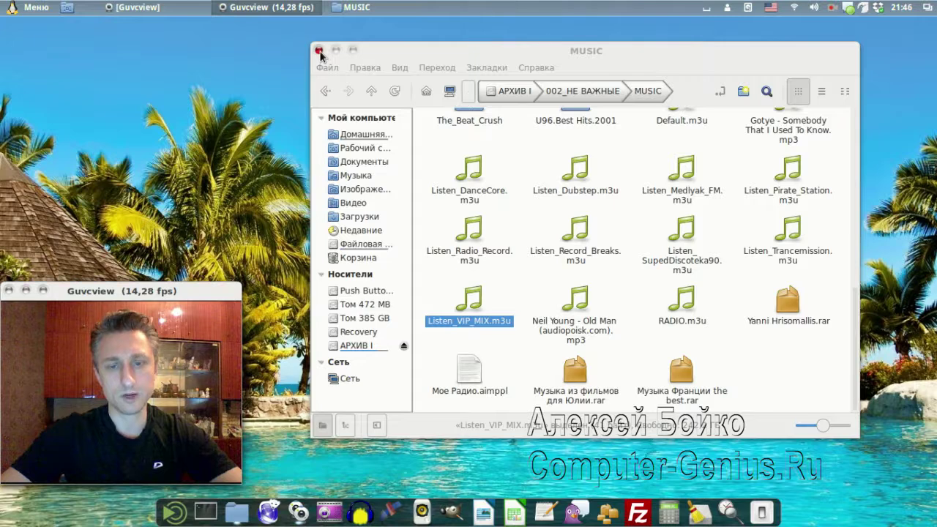
{"action": "left_click", "coordinate": [319, 50]}
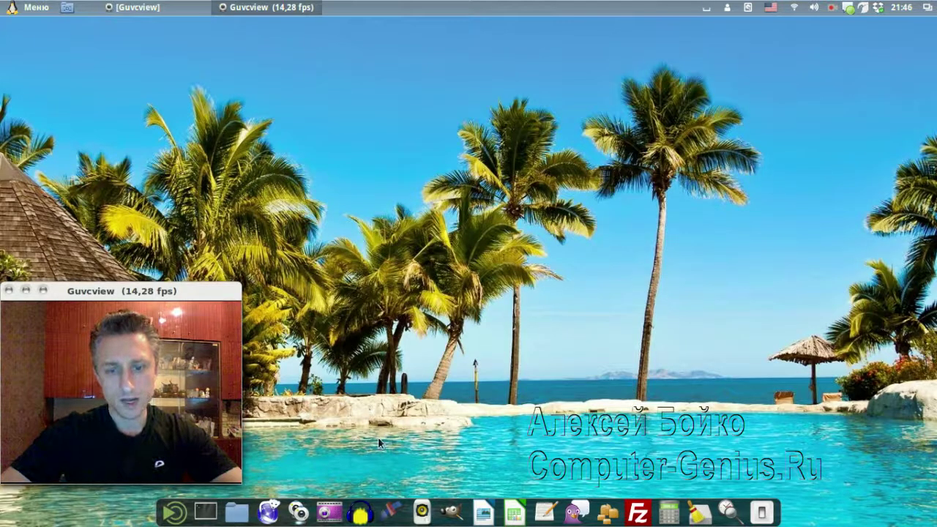
Launch the Видео player from the applications list and browse the Blip.tv channel
{"action": "left_click", "coordinate": [29, 8]}
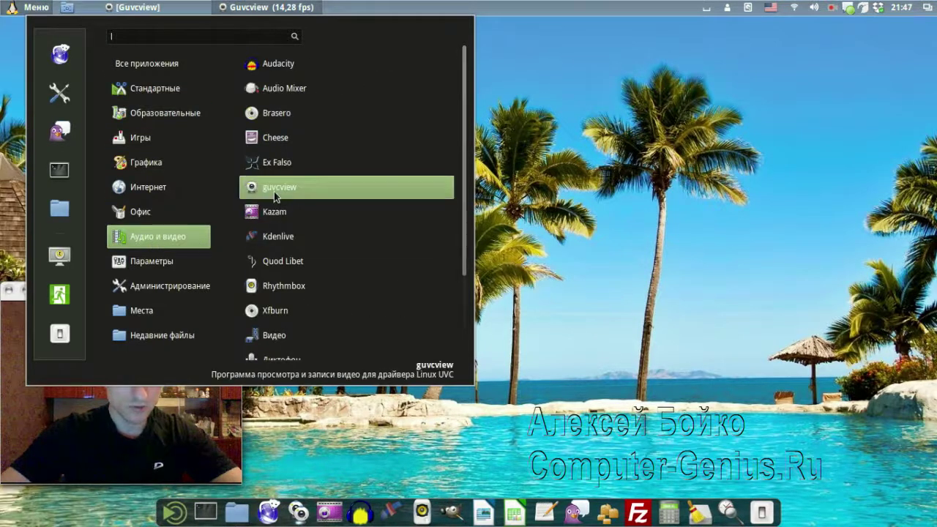
{"action": "scroll", "coordinate": [280, 202], "scroll_direction": "down", "scroll_amount": 2}
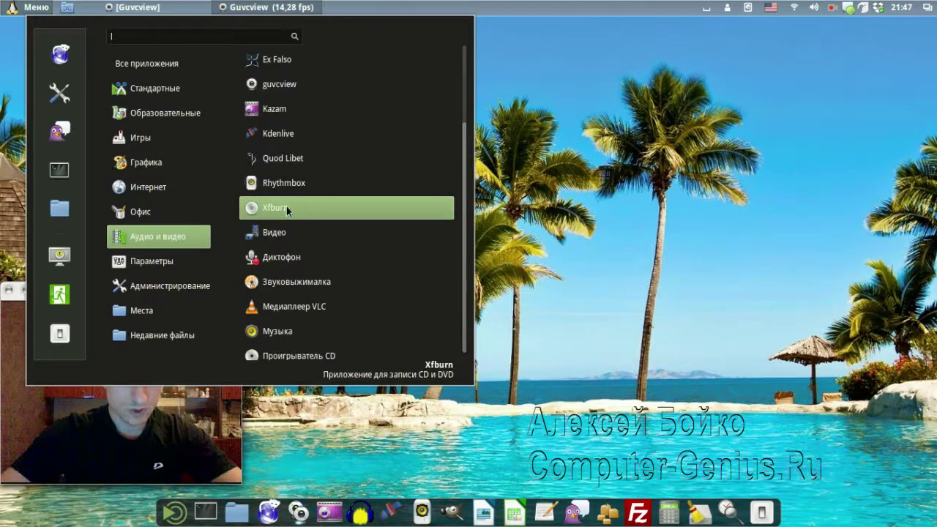
{"action": "left_click", "coordinate": [278, 231]}
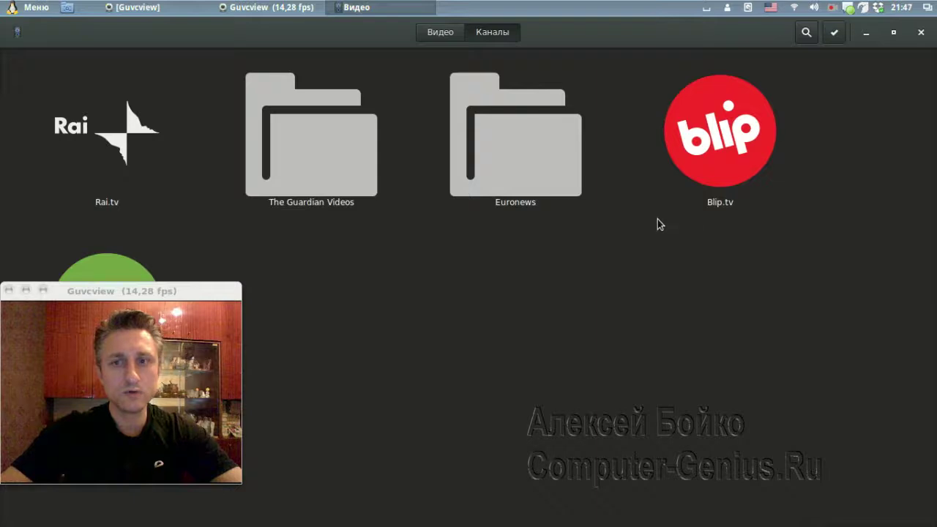
{"action": "left_click", "coordinate": [717, 144]}
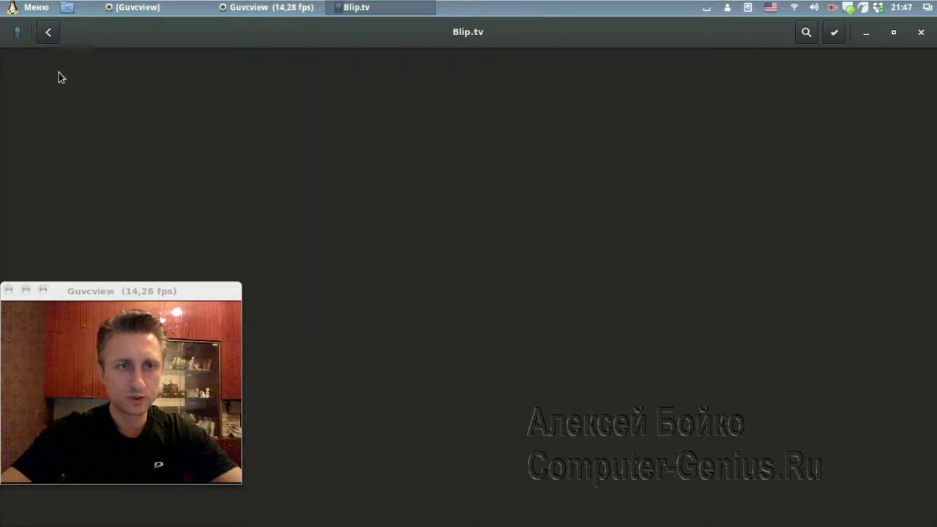
{"action": "left_click", "coordinate": [49, 33]}
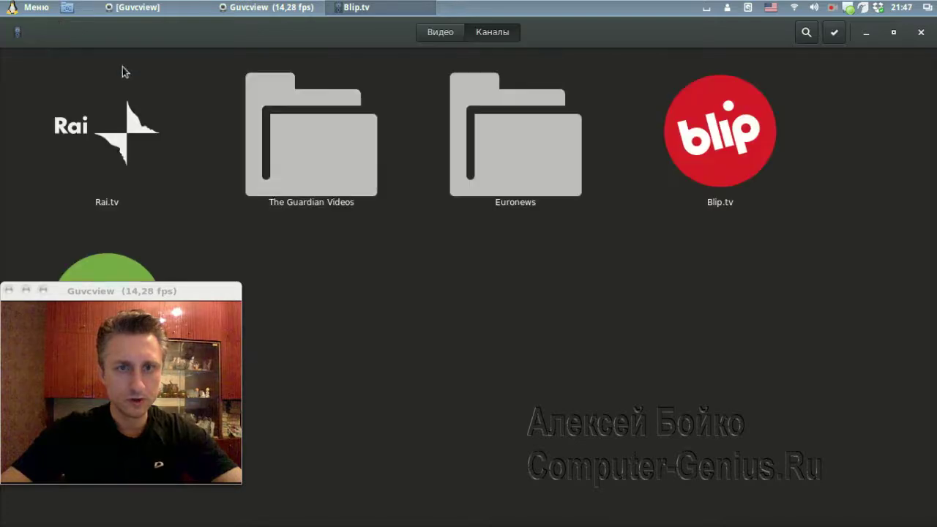
Shrink the player to a floating window and play a news clip from the Rai.tv channel
{"action": "double_click", "coordinate": [224, 35]}
{"action": "scroll", "coordinate": [527, 239], "scroll_direction": "down", "scroll_amount": 1}
{"action": "scroll", "coordinate": [538, 243], "scroll_direction": "down", "scroll_amount": 3}
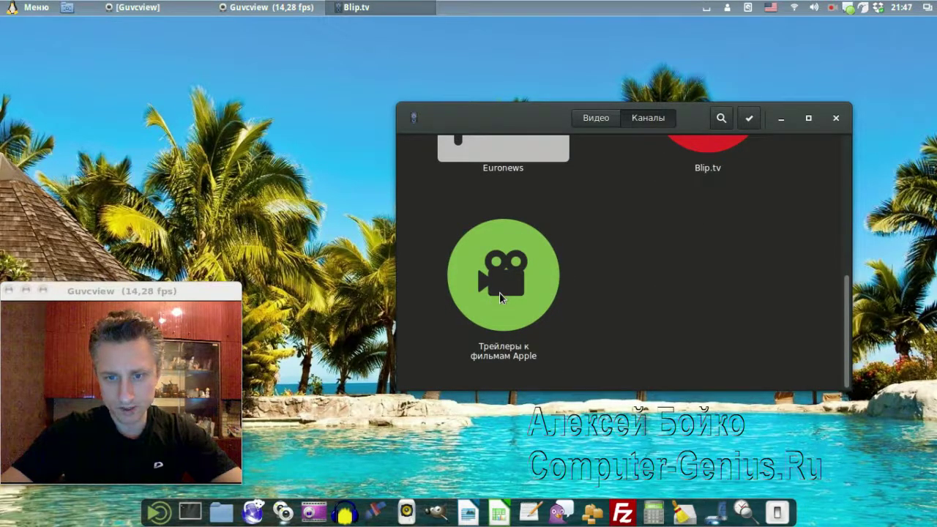
{"action": "scroll", "coordinate": [522, 278], "scroll_direction": "up", "scroll_amount": 3}
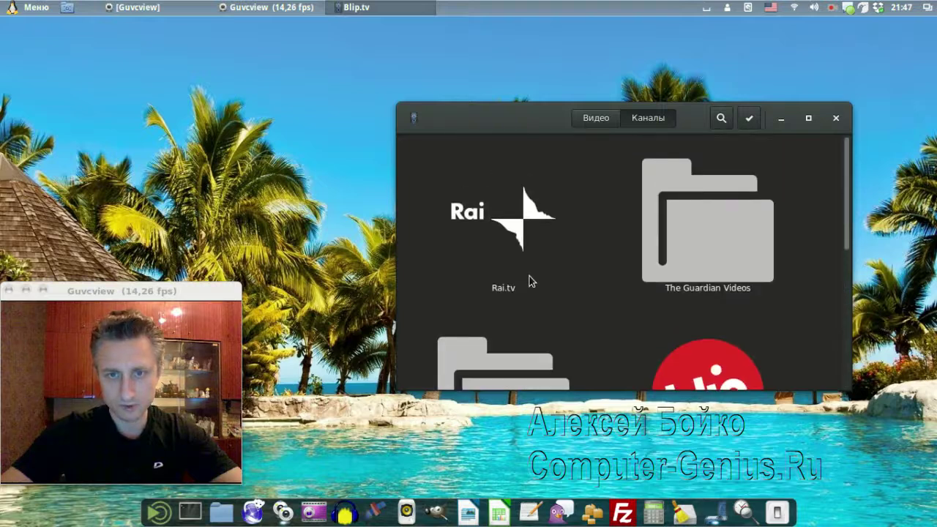
{"action": "scroll", "coordinate": [516, 260], "scroll_direction": "down", "scroll_amount": 3}
{"action": "scroll", "coordinate": [522, 274], "scroll_direction": "up", "scroll_amount": 3}
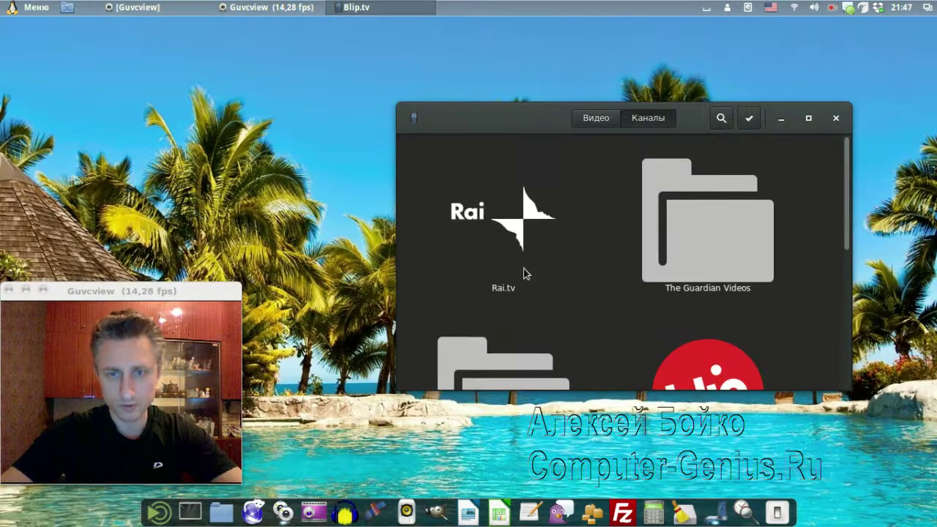
{"action": "left_click", "coordinate": [499, 236]}
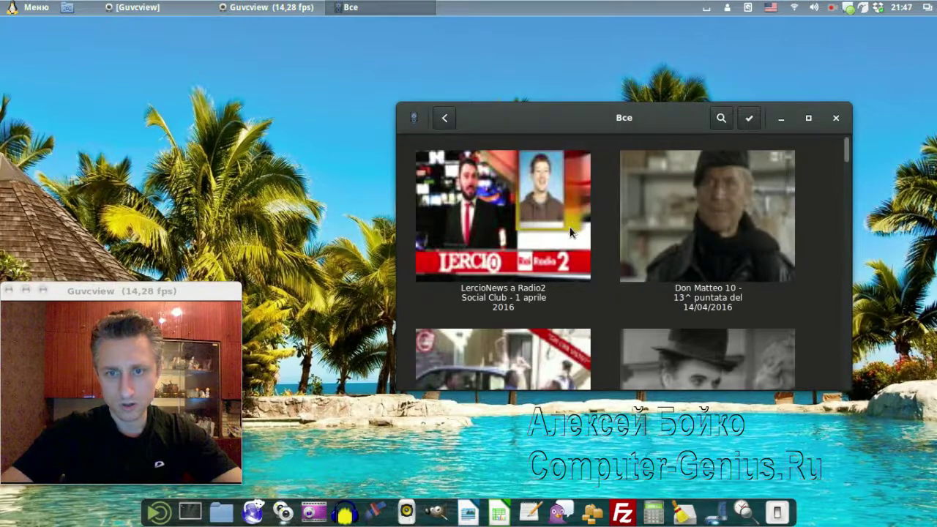
{"action": "scroll", "coordinate": [572, 233], "scroll_direction": "down", "scroll_amount": 2}
{"action": "scroll", "coordinate": [573, 236], "scroll_direction": "down", "scroll_amount": 3}
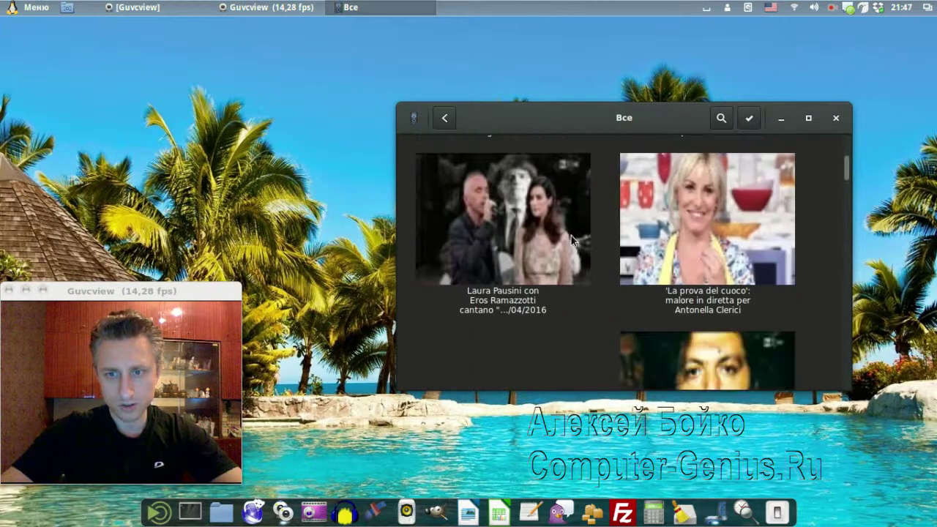
{"action": "scroll", "coordinate": [573, 237], "scroll_direction": "down", "scroll_amount": 2}
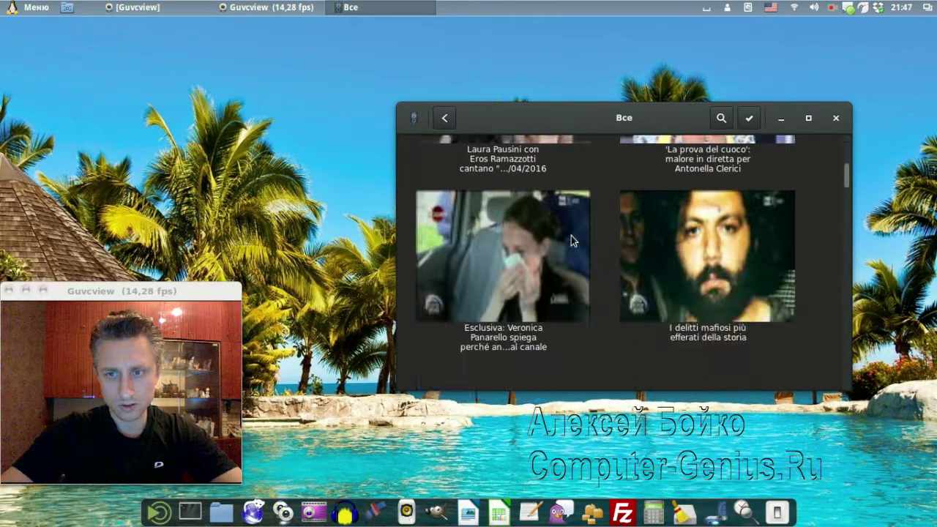
{"action": "left_click", "coordinate": [500, 250]}
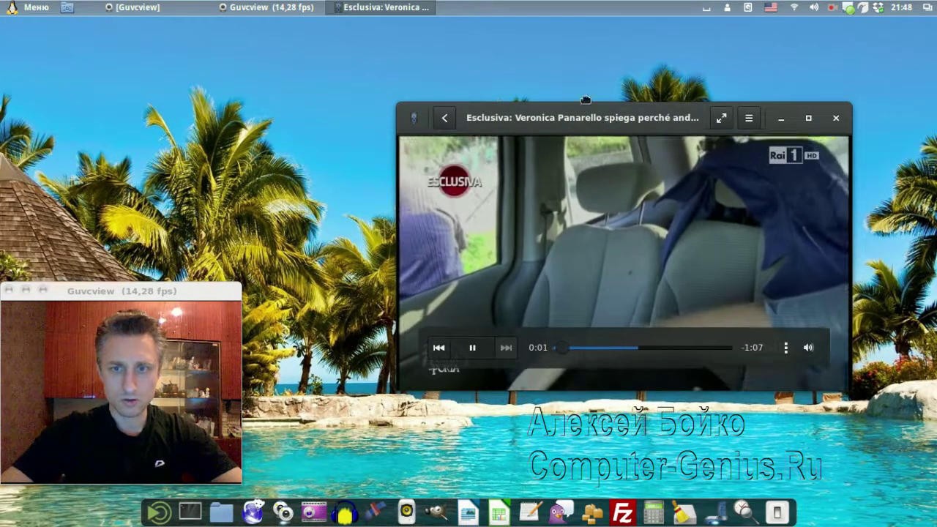
Move the player window up-left, pause the clip, and close the Videos player
{"action": "left_click_drag", "start_coordinate": [593, 162], "coordinate": [554, 121]}
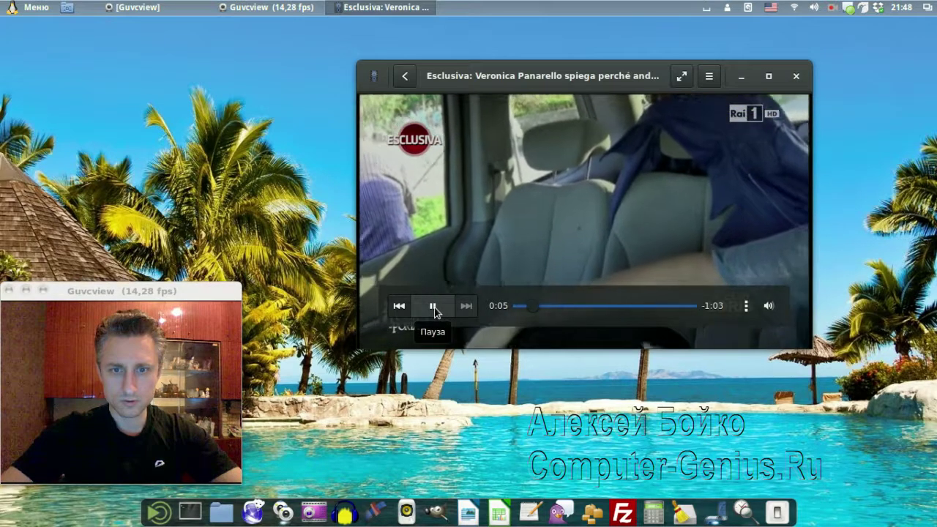
{"action": "left_click", "coordinate": [433, 307]}
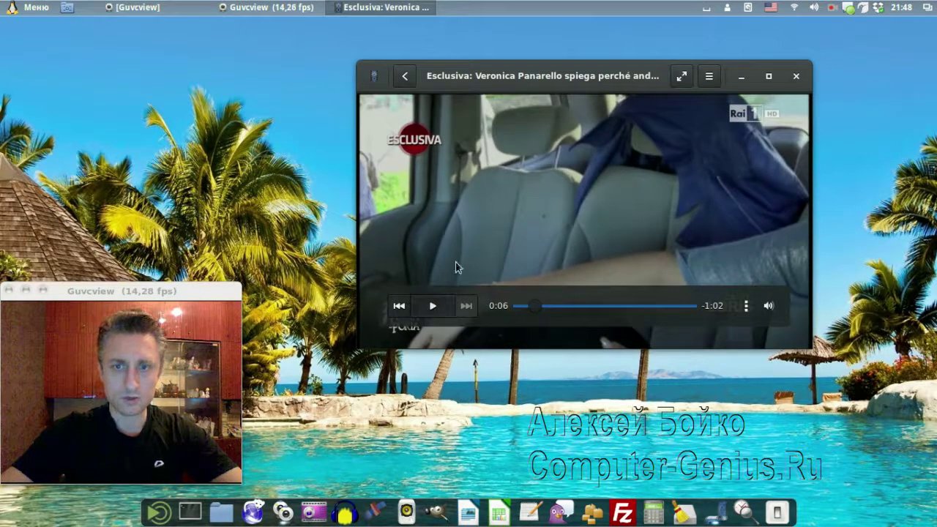
{"action": "left_click", "coordinate": [798, 80]}
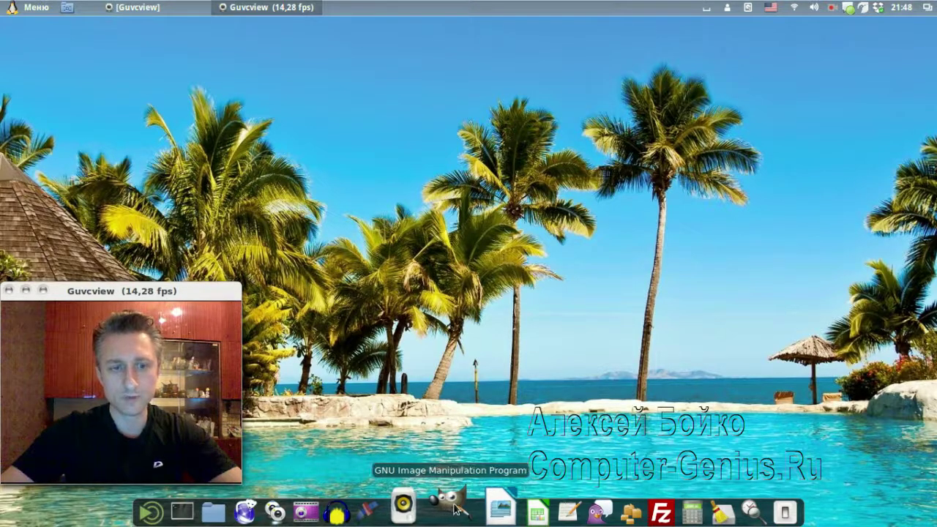
{"action": "left_click", "coordinate": [455, 509]}
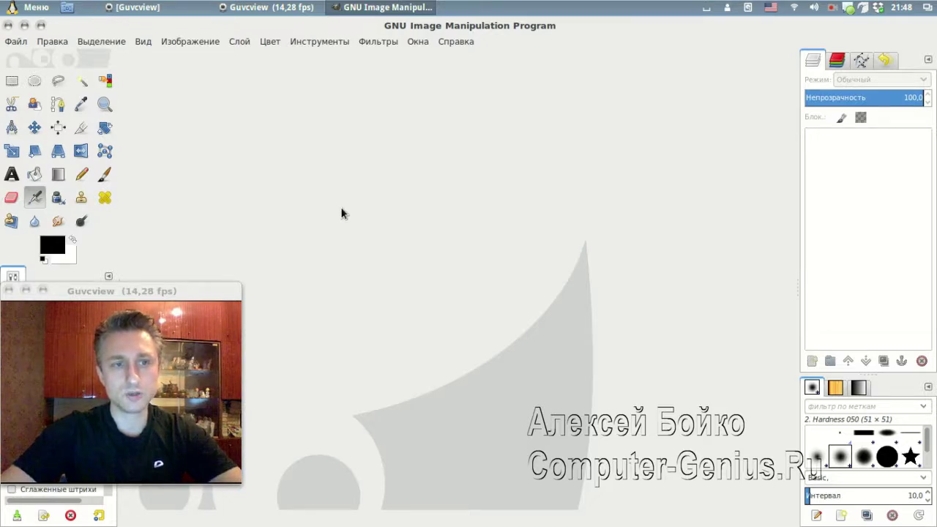
{"action": "left_click", "coordinate": [9, 26]}
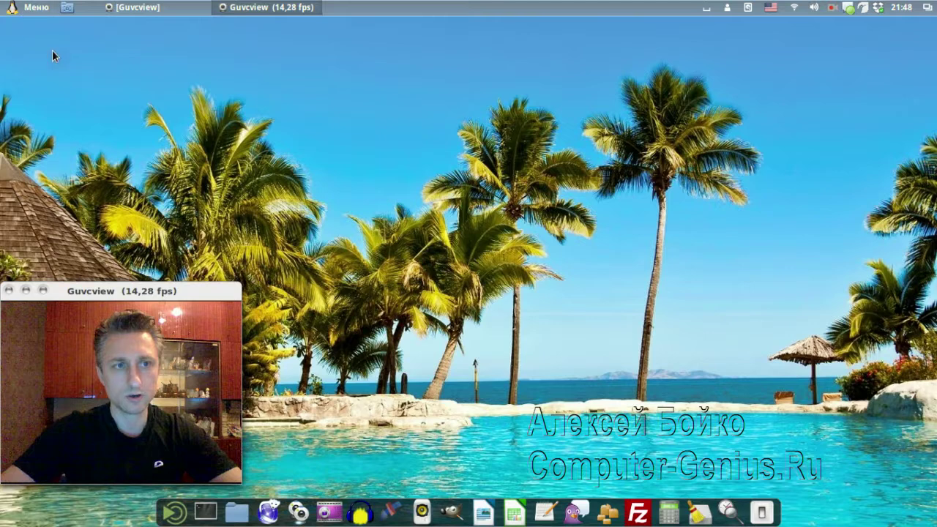
{"action": "left_click", "coordinate": [454, 506]}
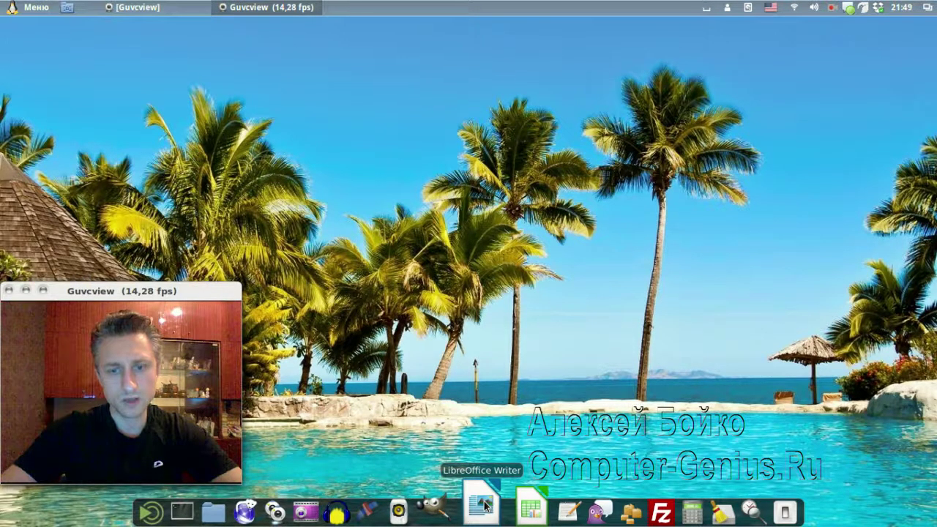
Open and close blank Writer and Calc documents from the dock, then start Calc again
{"action": "left_click", "coordinate": [485, 505]}
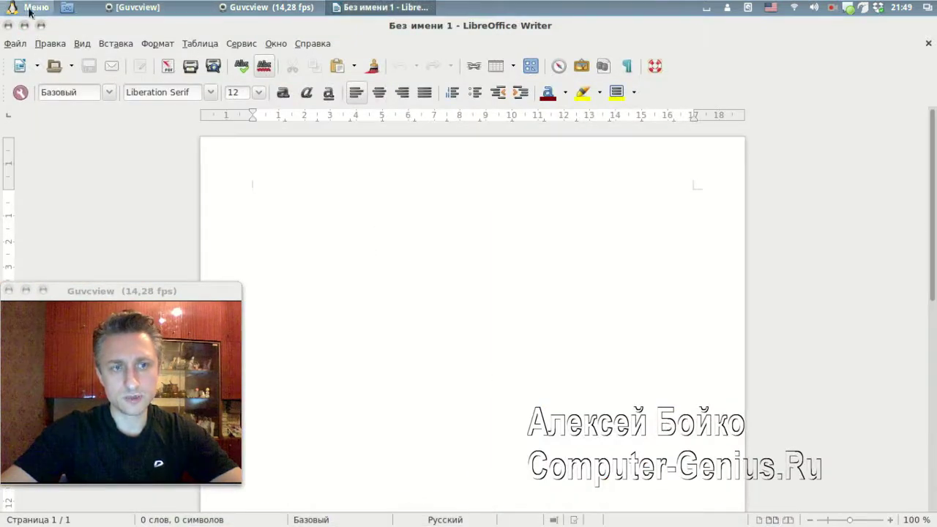
{"action": "left_click", "coordinate": [7, 25]}
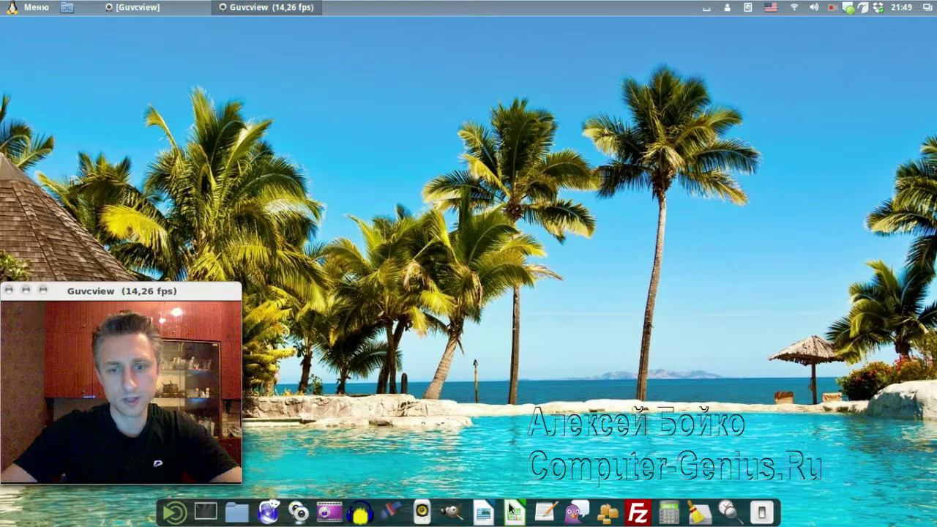
{"action": "left_click", "coordinate": [512, 511]}
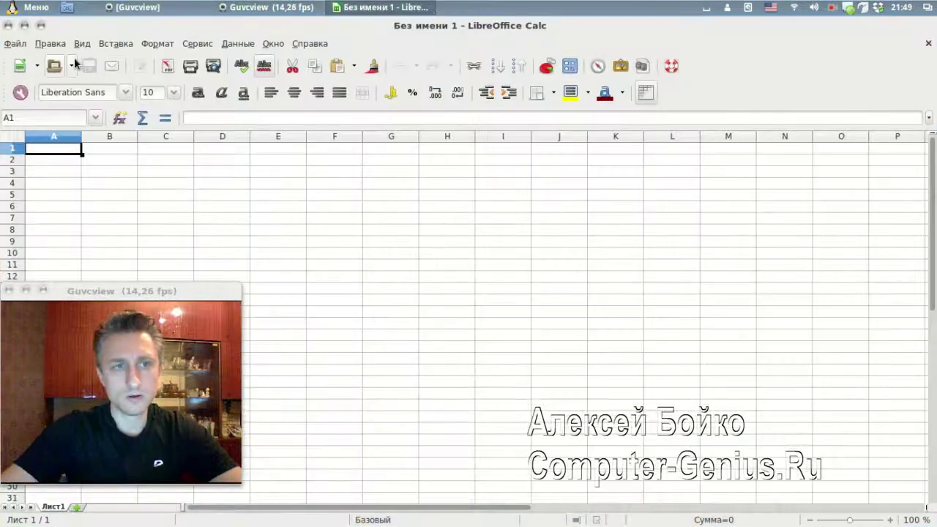
{"action": "left_click", "coordinate": [7, 25]}
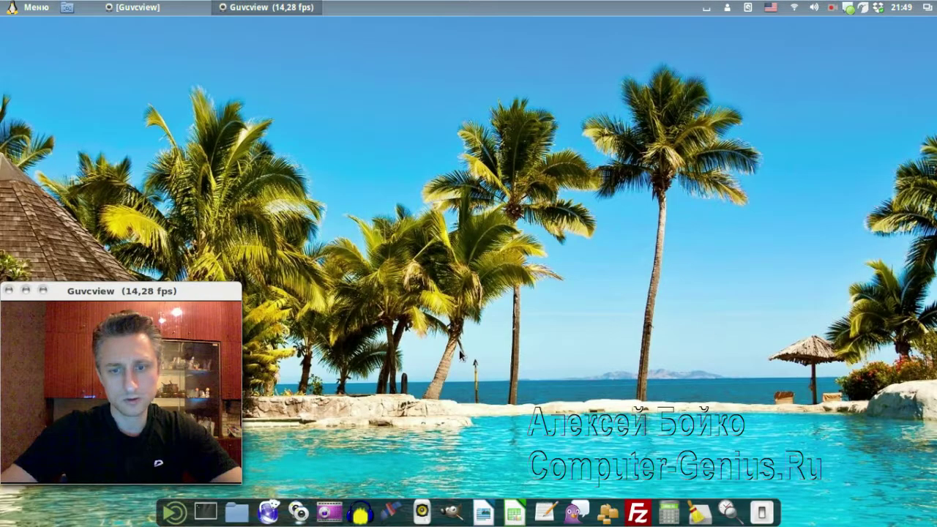
{"action": "left_click", "coordinate": [529, 506]}
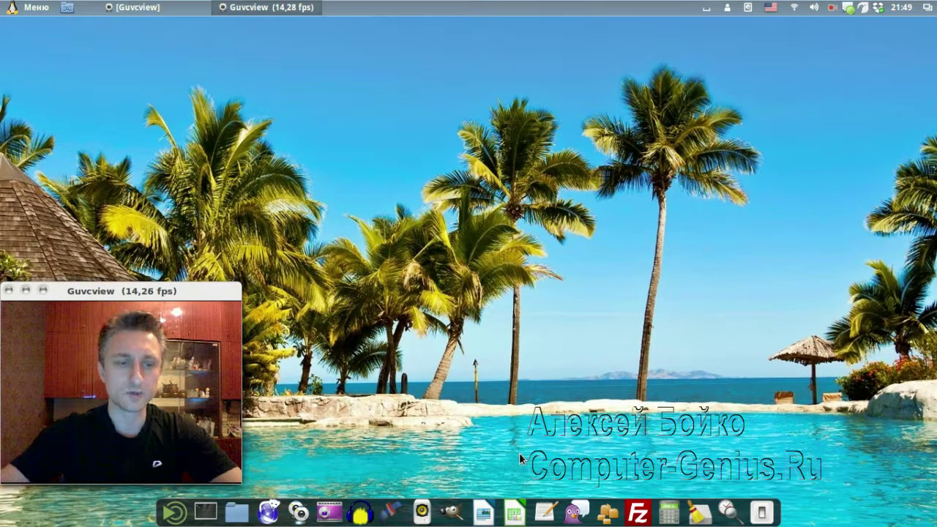
Open and close the applications menu and an empty gedit document, then launch FileZilla and BleachBit
{"action": "key", "text": "super"}
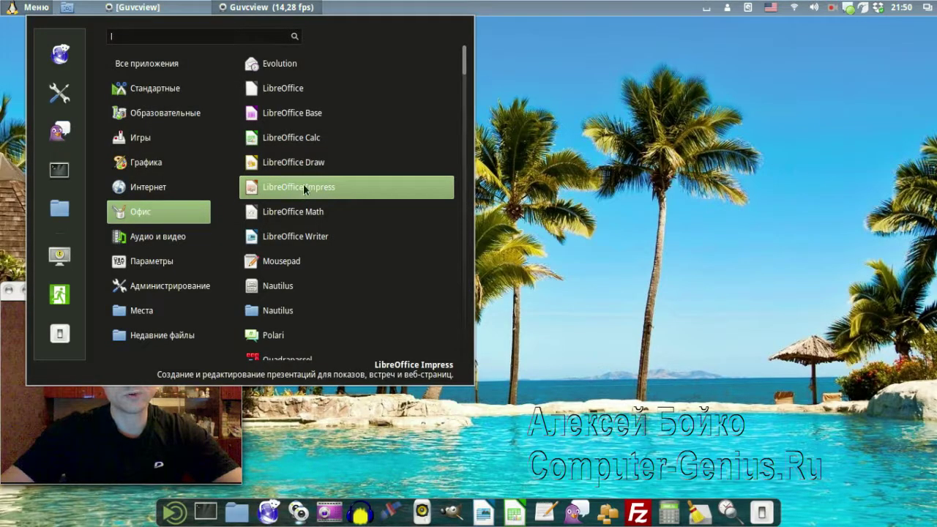
{"action": "left_click", "coordinate": [538, 208]}
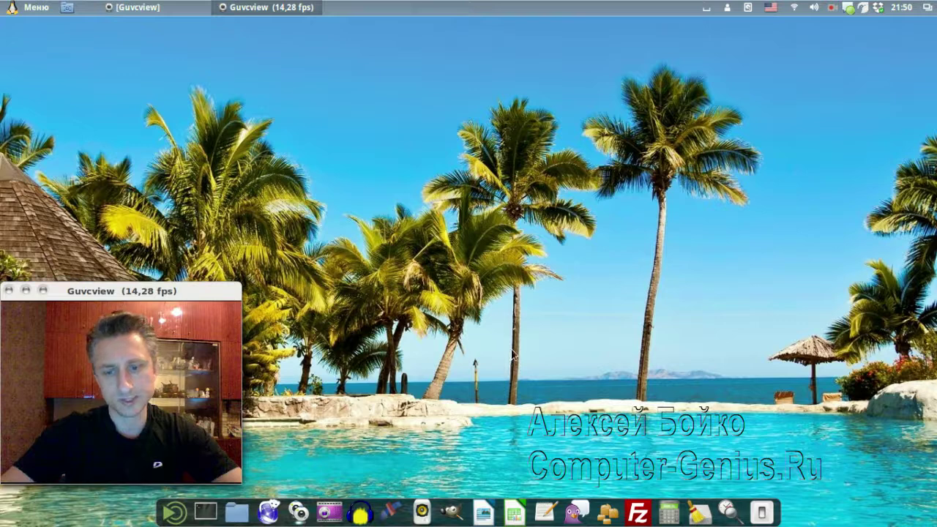
{"action": "left_click", "coordinate": [544, 509]}
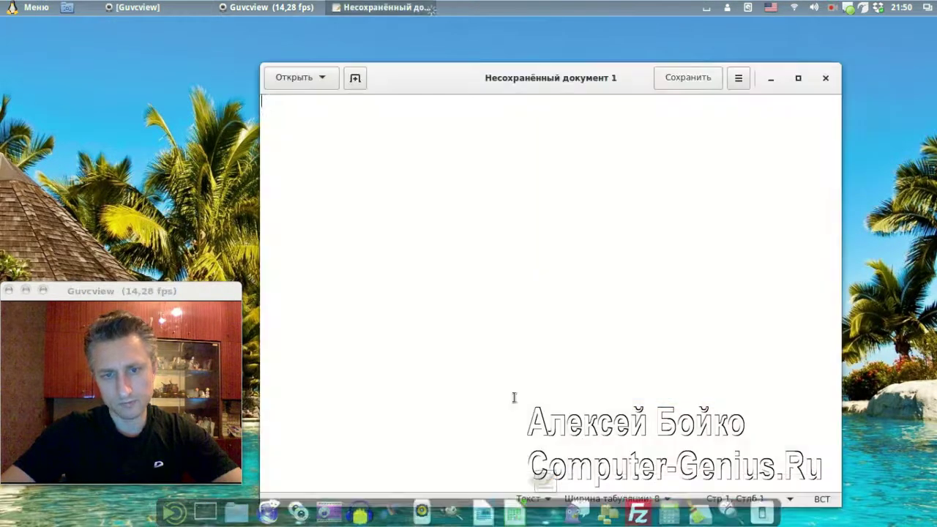
{"action": "left_click", "coordinate": [825, 78]}
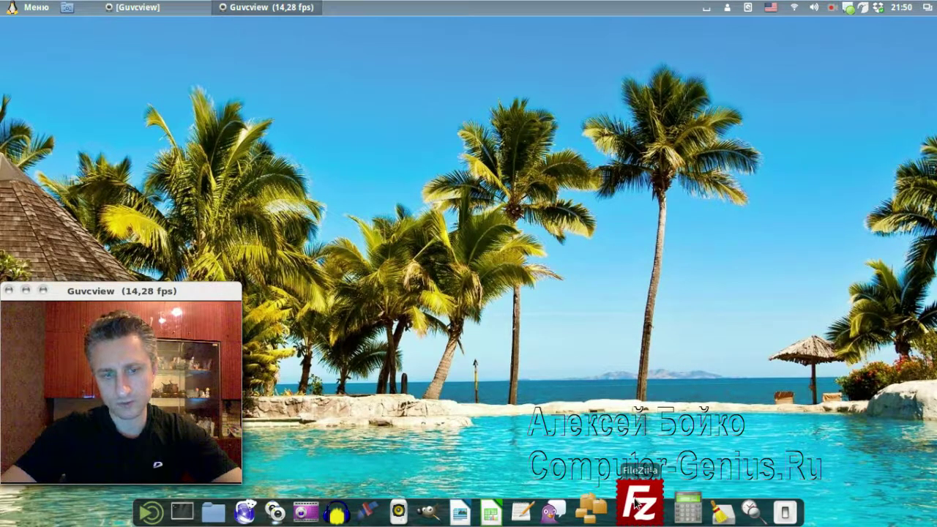
{"action": "left_click", "coordinate": [635, 505]}
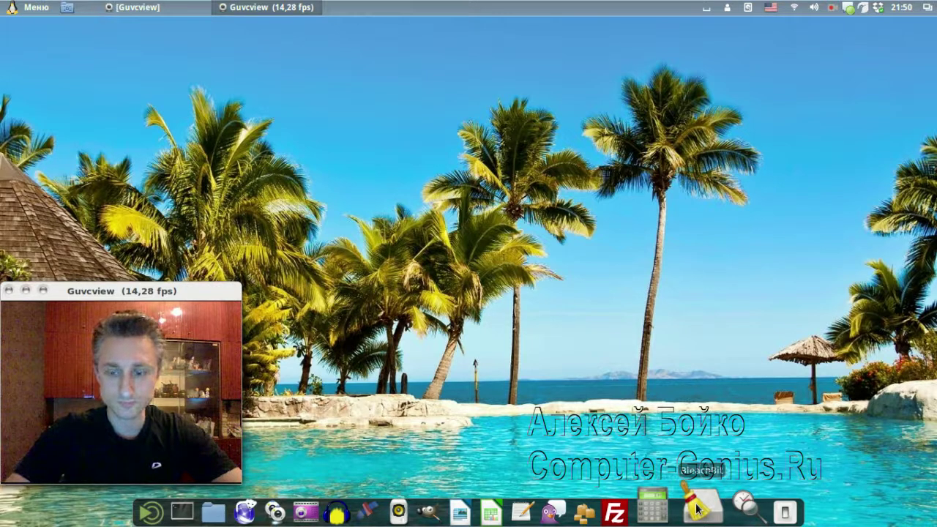
{"action": "left_click", "coordinate": [699, 512]}
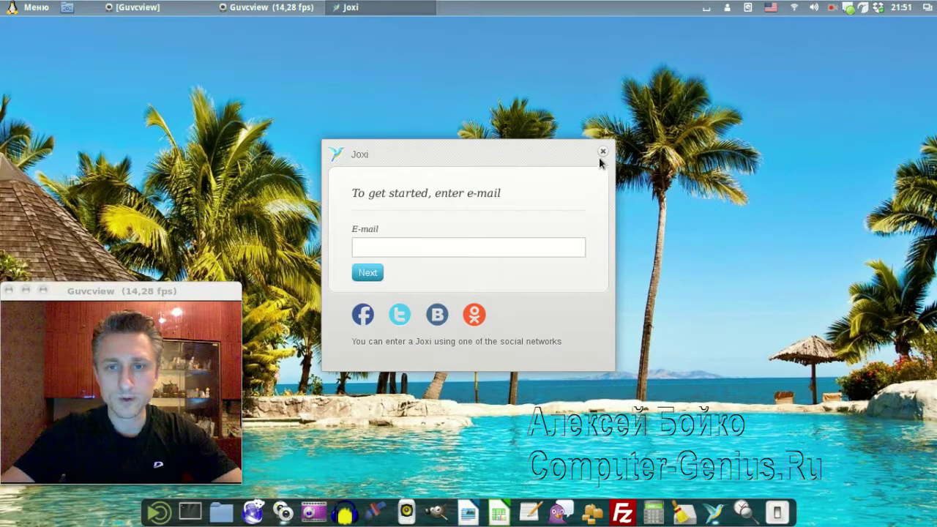
Close the Joxi sign-in, open and close Пакеты, then launch Iceweasel on Google and minimize it
{"action": "left_click", "coordinate": [602, 152]}
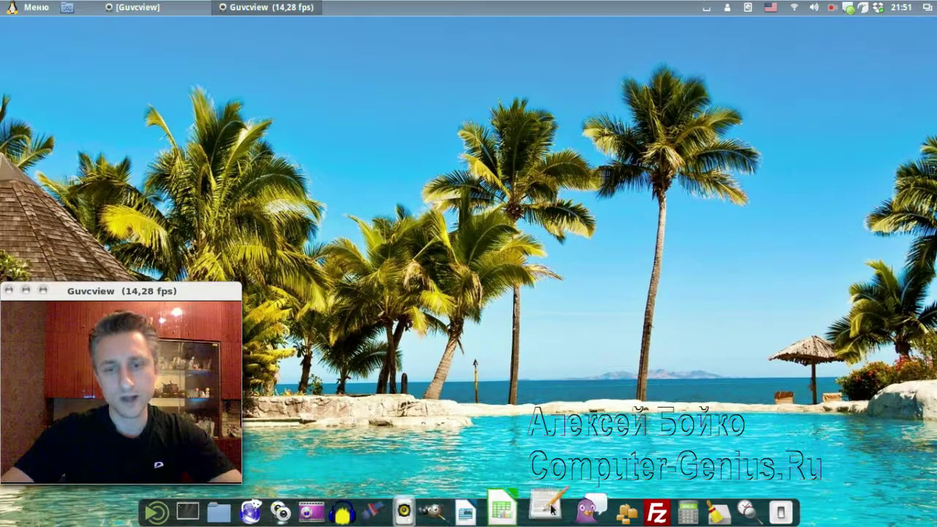
{"action": "left_click", "coordinate": [606, 509]}
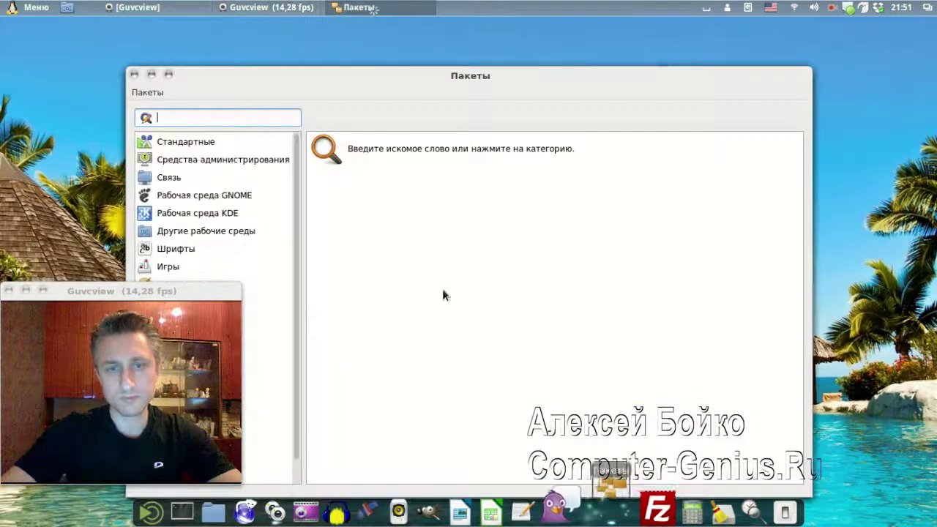
{"action": "left_click", "coordinate": [134, 74]}
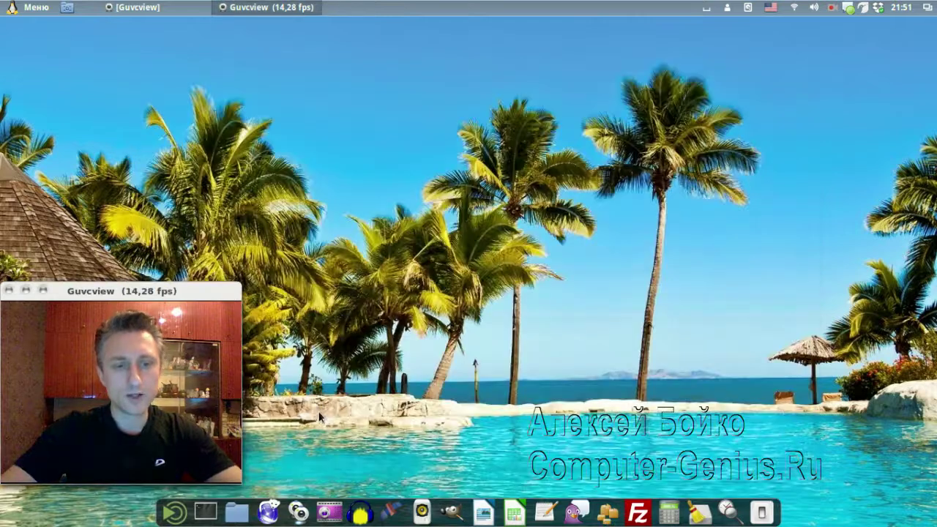
{"action": "left_click_drag", "start_coordinate": [277, 493], "coordinate": [269, 496]}
{"action": "left_click", "coordinate": [269, 495]}
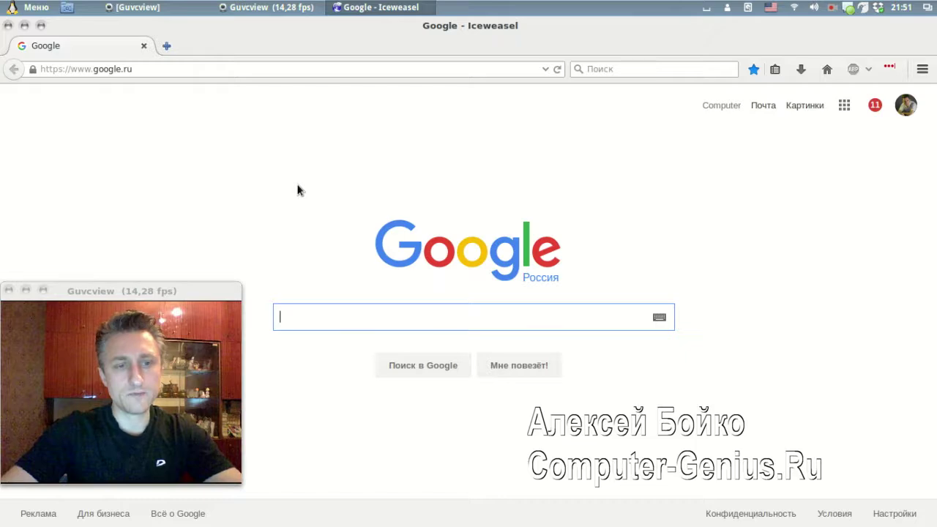
{"action": "left_click", "coordinate": [41, 26]}
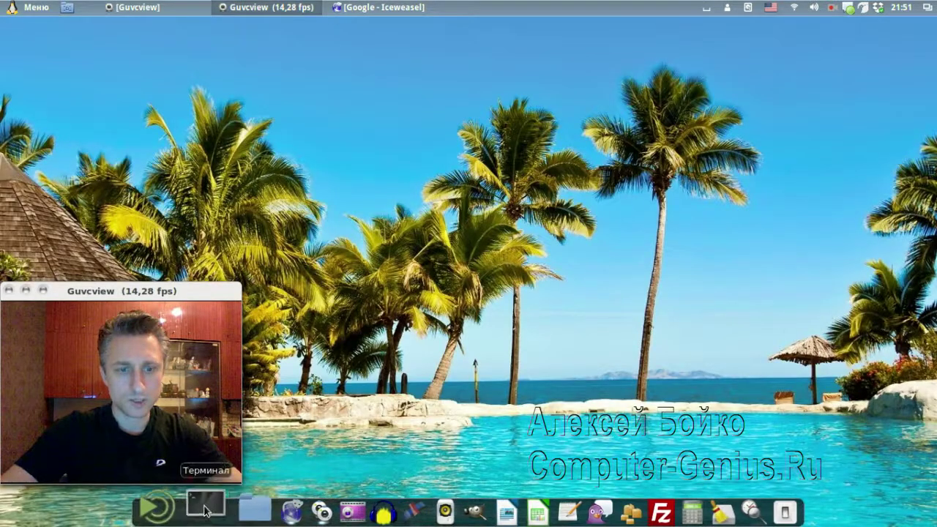
Open a terminal, move it to the top of the screen, and close it
{"action": "left_click", "coordinate": [205, 511]}
{"action": "left_click_drag", "start_coordinate": [450, 208], "coordinate": [497, 81]}
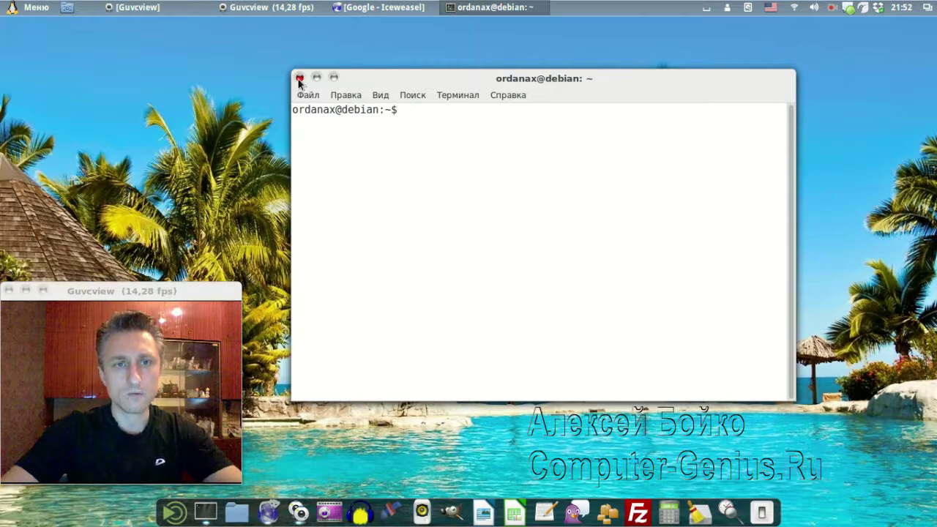
{"action": "left_click", "coordinate": [299, 78]}
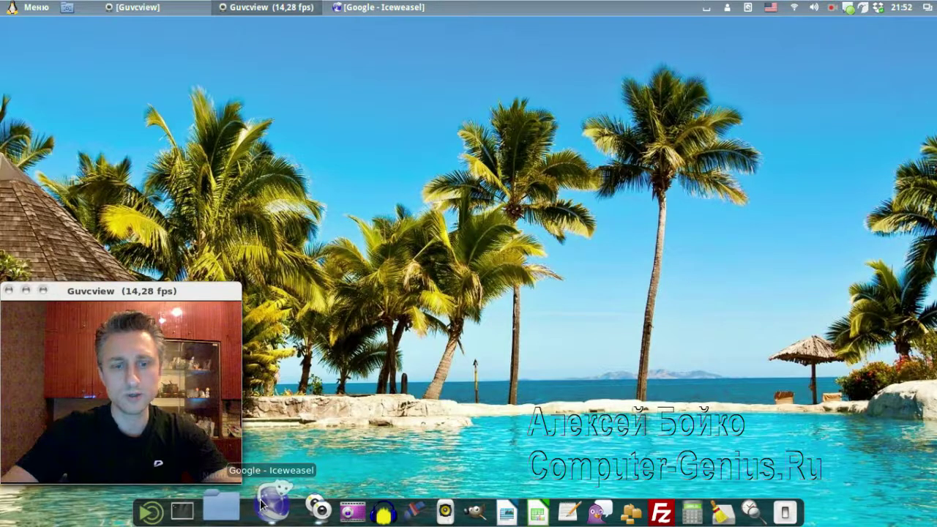
Restore Iceweasel and search Google for 'dropbox'
{"action": "left_click", "coordinate": [264, 505]}
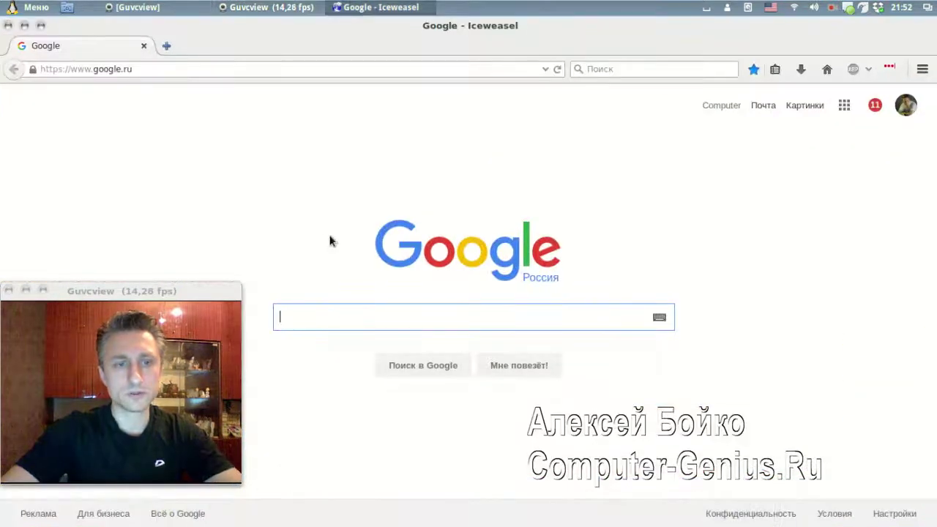
{"action": "left_click", "coordinate": [154, 69]}
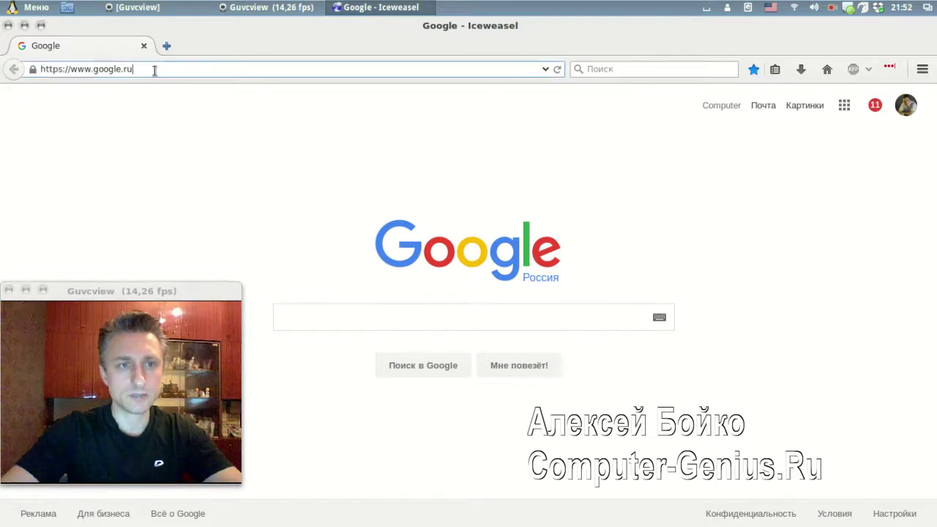
{"action": "left_click", "coordinate": [324, 314]}
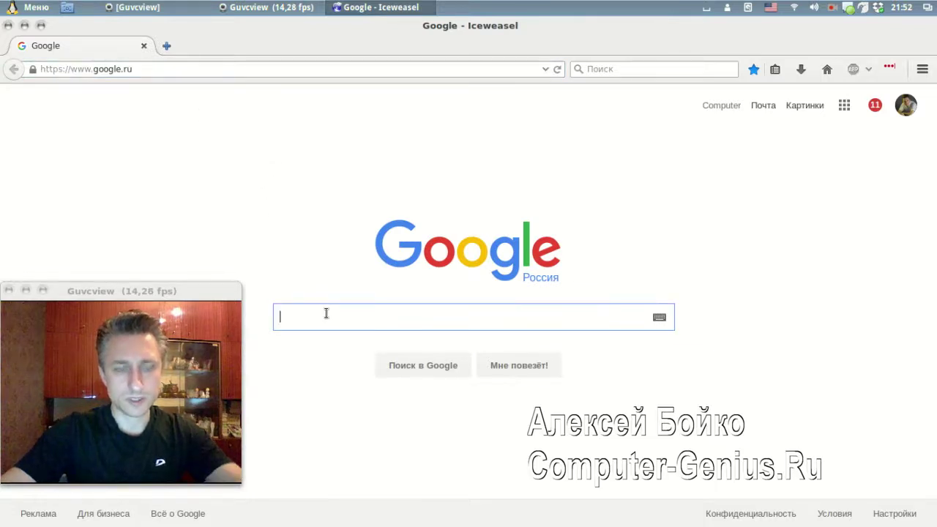
{"action": "type", "text": "d"}
{"action": "key", "text": "BackSpace"}
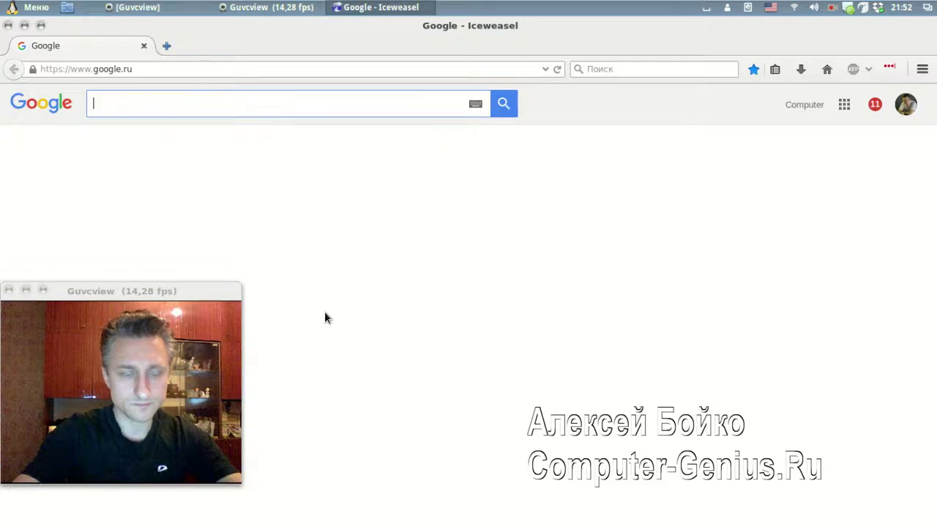
{"action": "type", "text": "dropbox"}
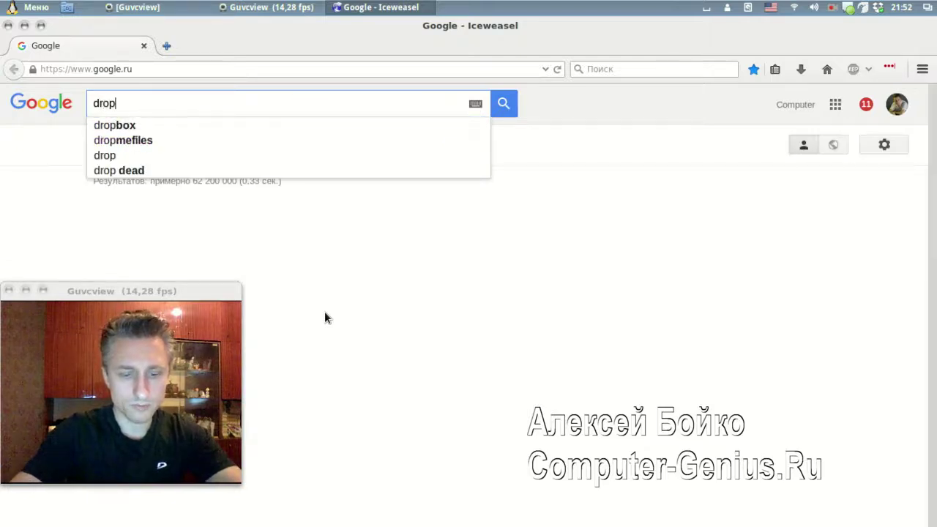
{"action": "key", "text": "Return"}
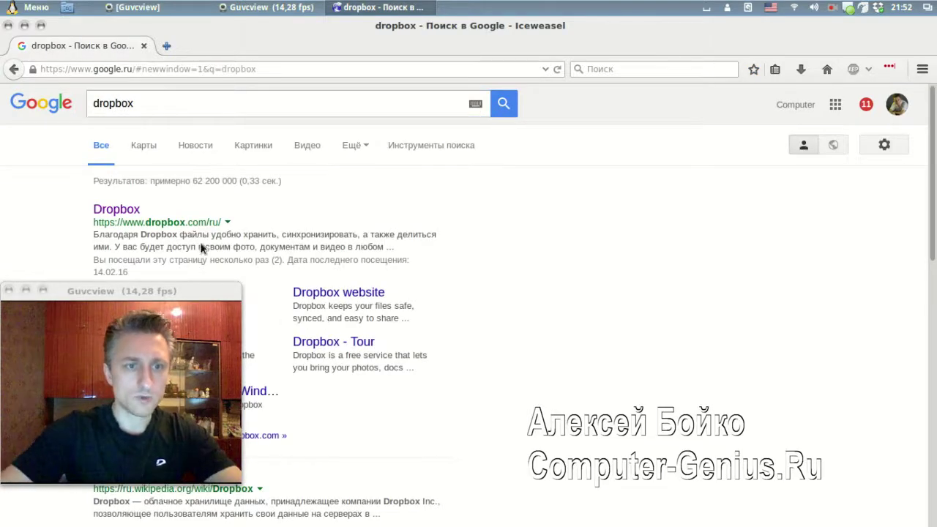
Open the official Dropbox site, dismiss the LastPass popup, and go to the app download page
{"action": "left_click", "coordinate": [124, 209]}
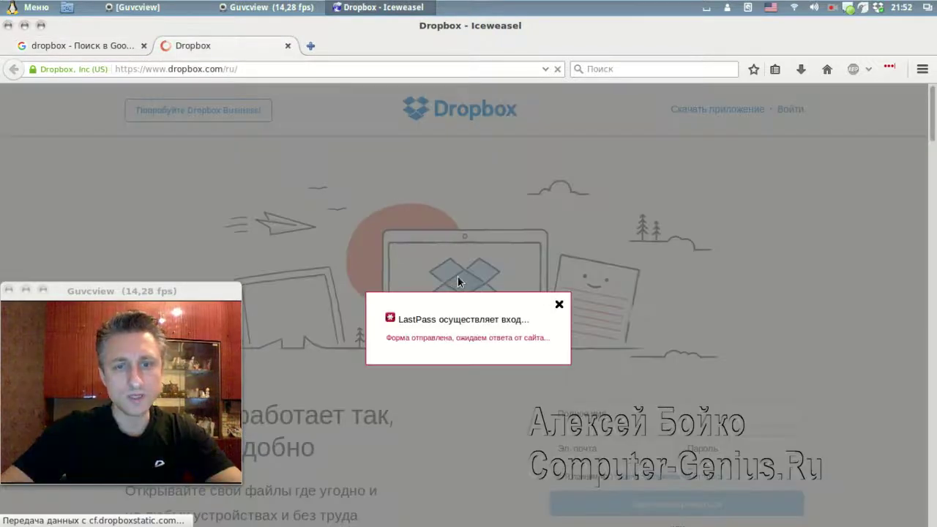
{"action": "left_click", "coordinate": [559, 305]}
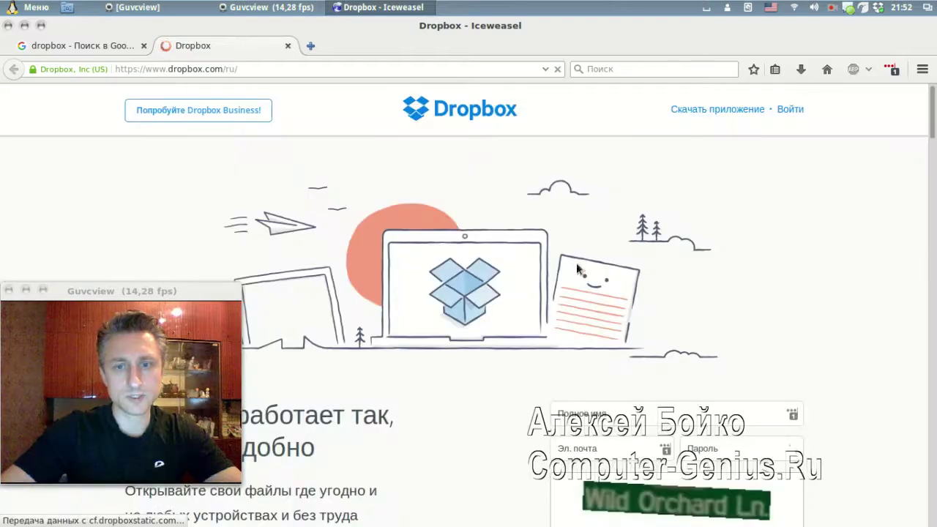
{"action": "left_click", "coordinate": [707, 111]}
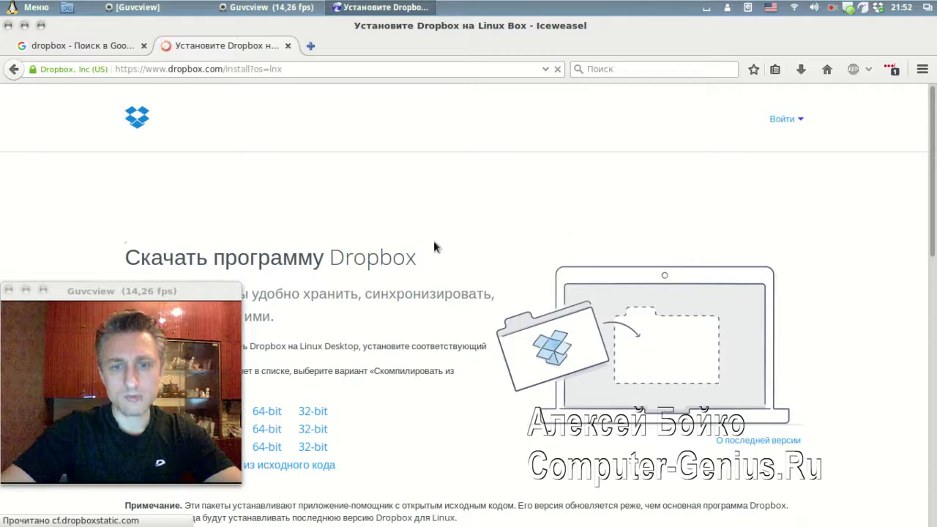
{"action": "scroll", "coordinate": [437, 241], "scroll_direction": "down", "scroll_amount": 5}
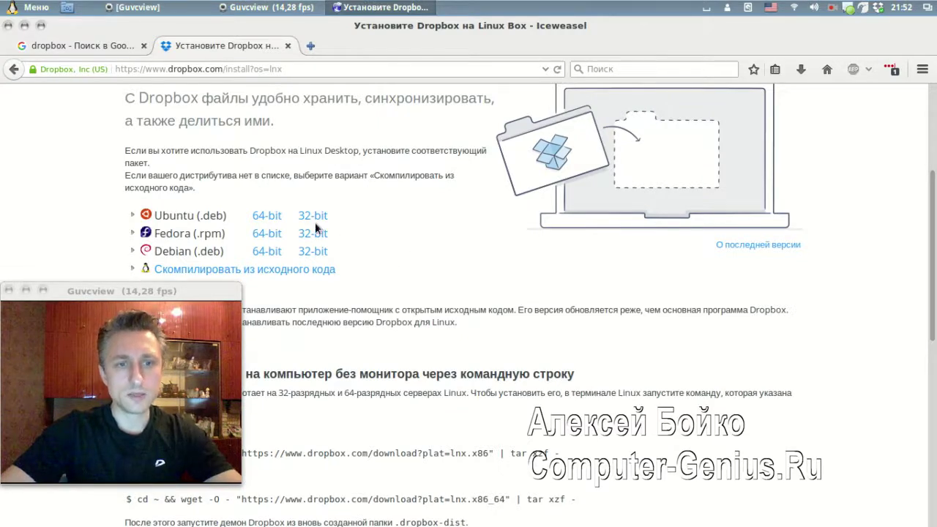
{"action": "scroll", "coordinate": [230, 209], "scroll_direction": "down", "scroll_amount": 1}
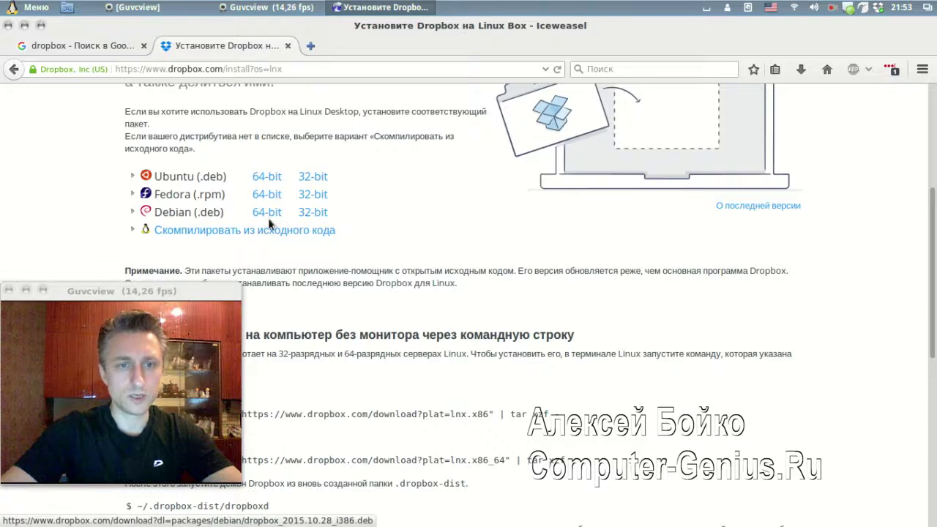
Save the 64-bit Debian package dropbox_2015.10.28_amd64.deb and show the downloads list
{"action": "left_click", "coordinate": [266, 213]}
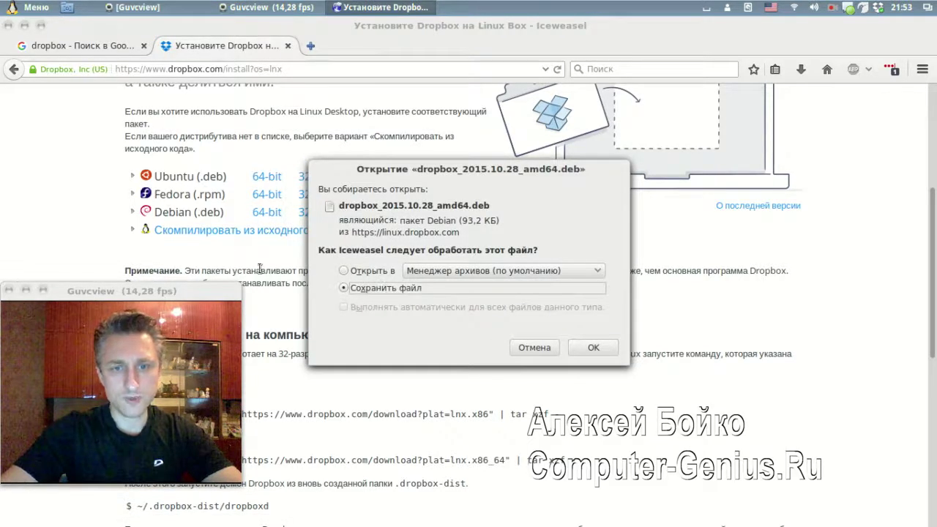
{"action": "left_click", "coordinate": [589, 350]}
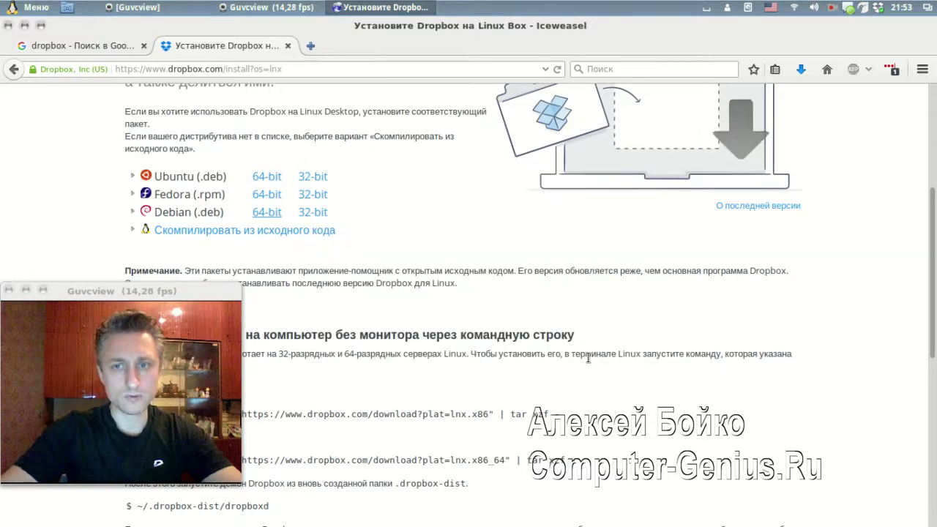
{"action": "left_click", "coordinate": [803, 72]}
{"action": "left_click", "coordinate": [795, 112]}
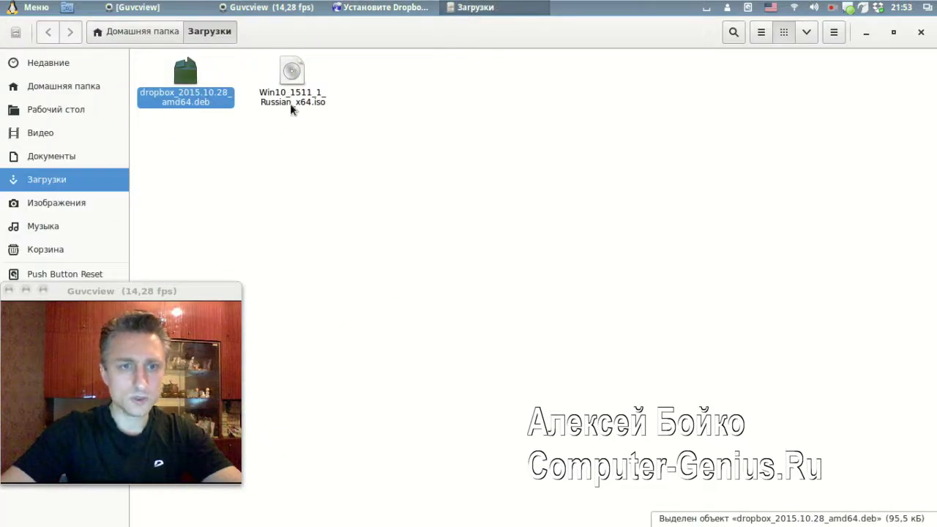
{"action": "left_click", "coordinate": [200, 163]}
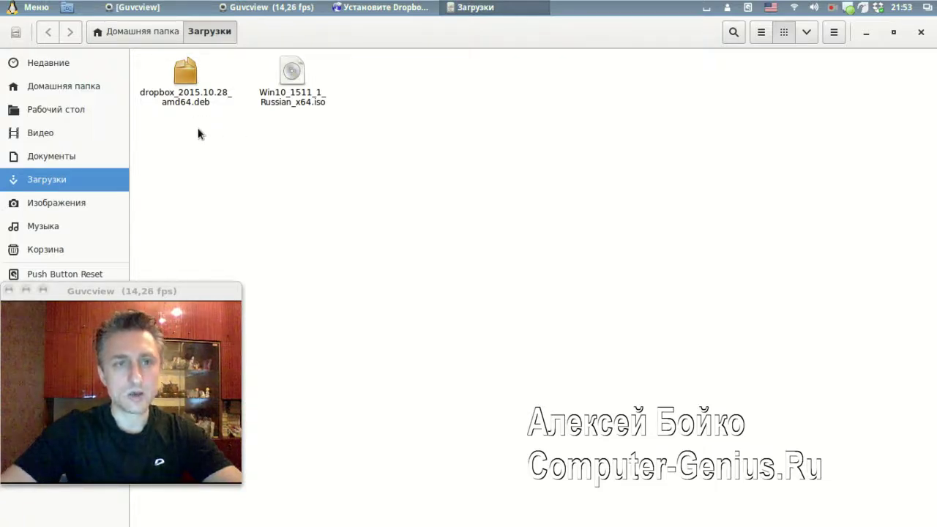
{"action": "right_click", "coordinate": [185, 88]}
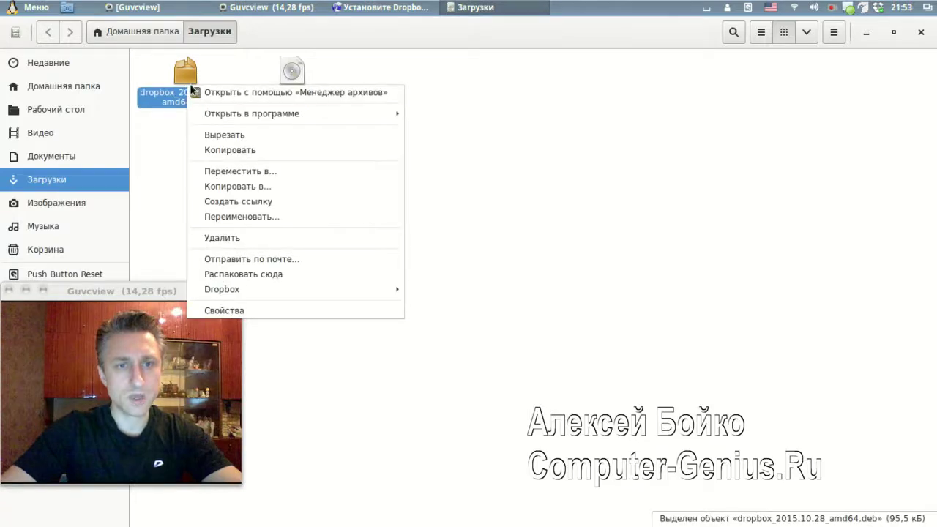
{"action": "mouse_move", "coordinate": [253, 119]}
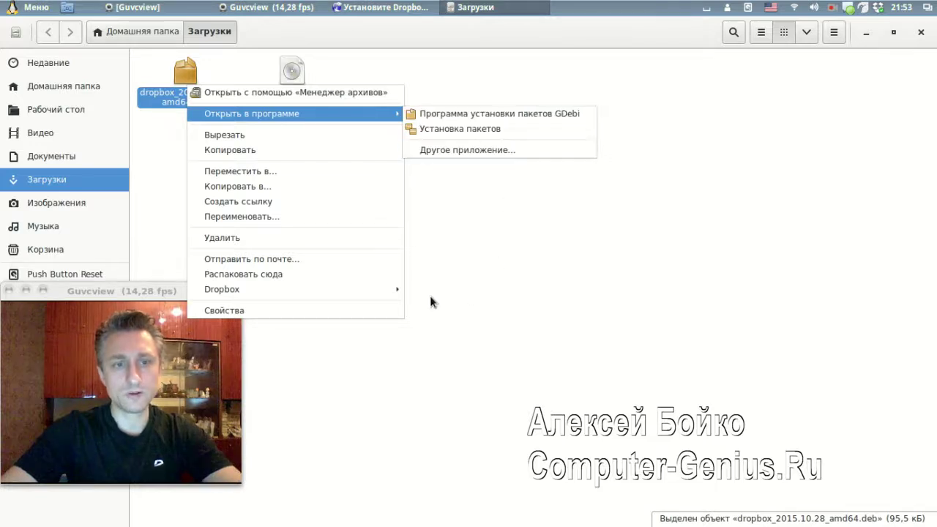
{"action": "left_click", "coordinate": [501, 217]}
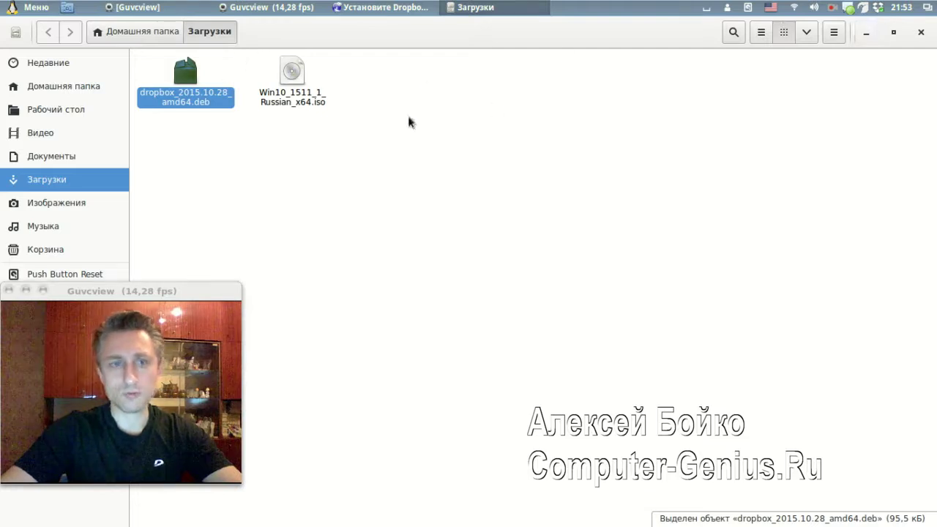
{"action": "right_click", "coordinate": [189, 96]}
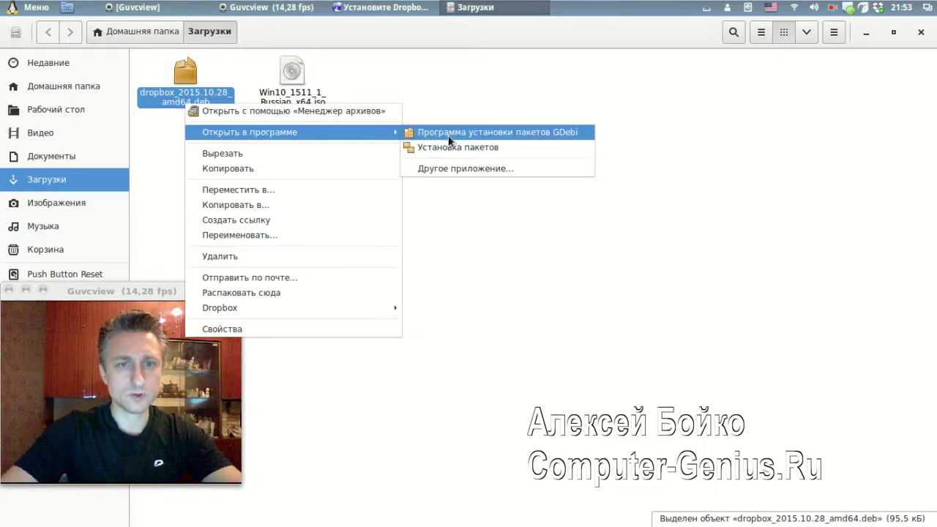
{"action": "left_click", "coordinate": [428, 88]}
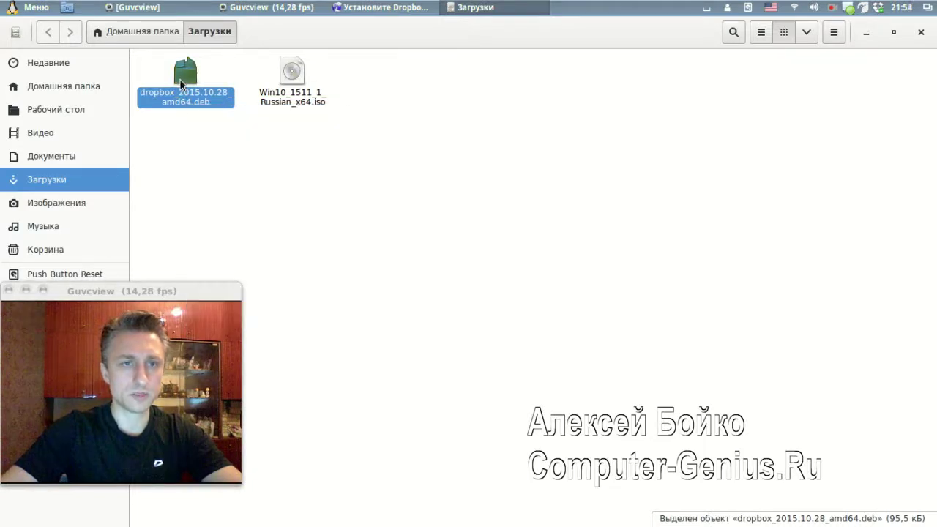
{"action": "key", "text": "Right"}
{"action": "key", "text": "Left"}
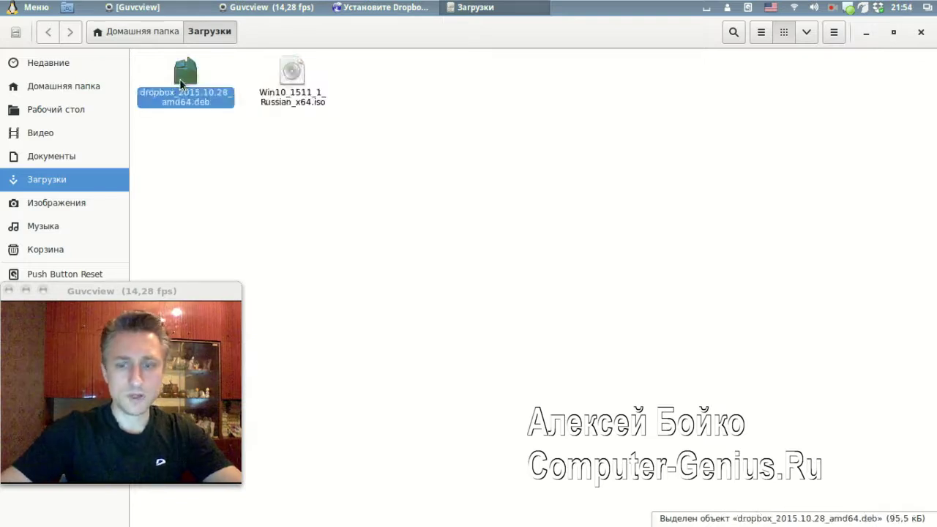
{"action": "key", "text": "ctrl+w"}
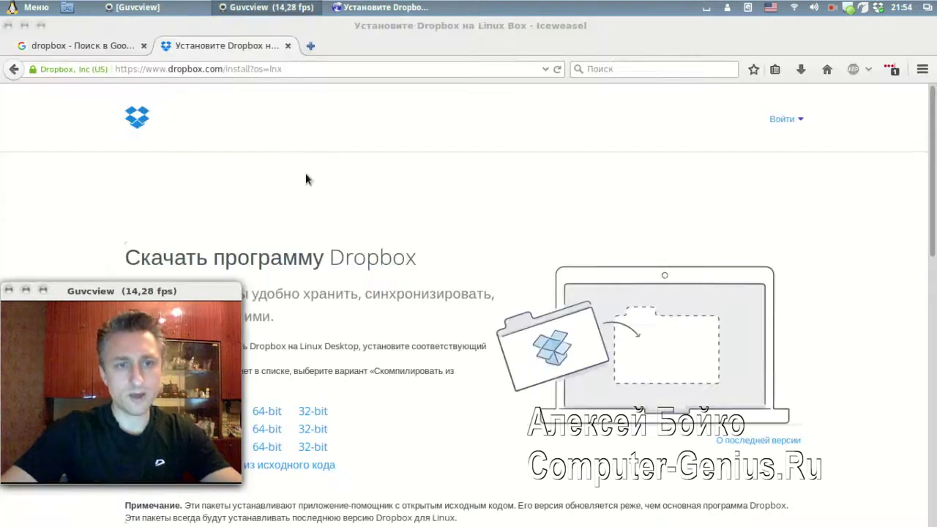
{"action": "scroll", "coordinate": [306, 180], "scroll_direction": "down", "scroll_amount": 3}
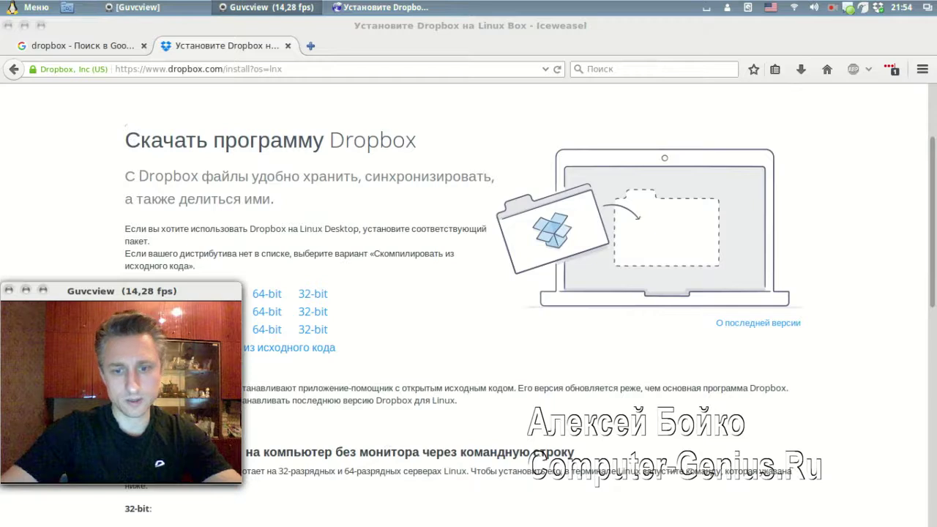
{"action": "mouse_move", "coordinate": [606, 515]}
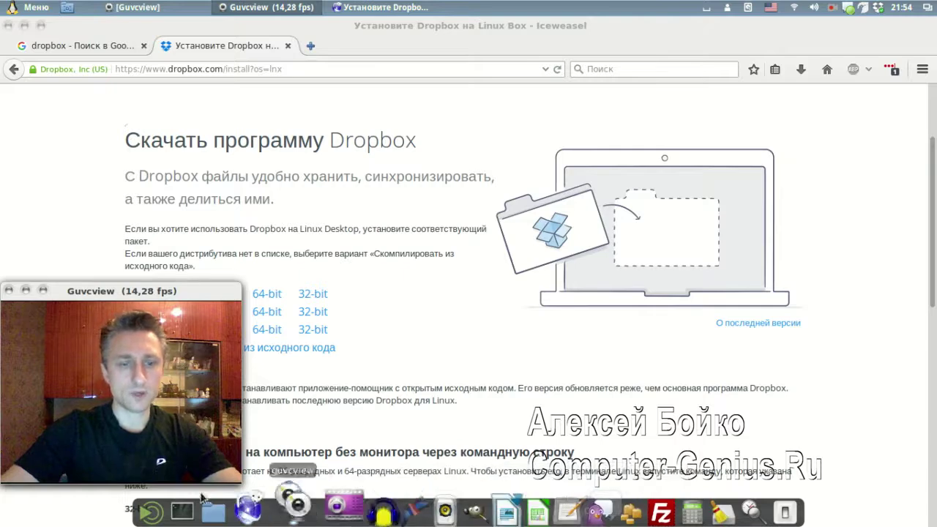
{"action": "left_click", "coordinate": [177, 499]}
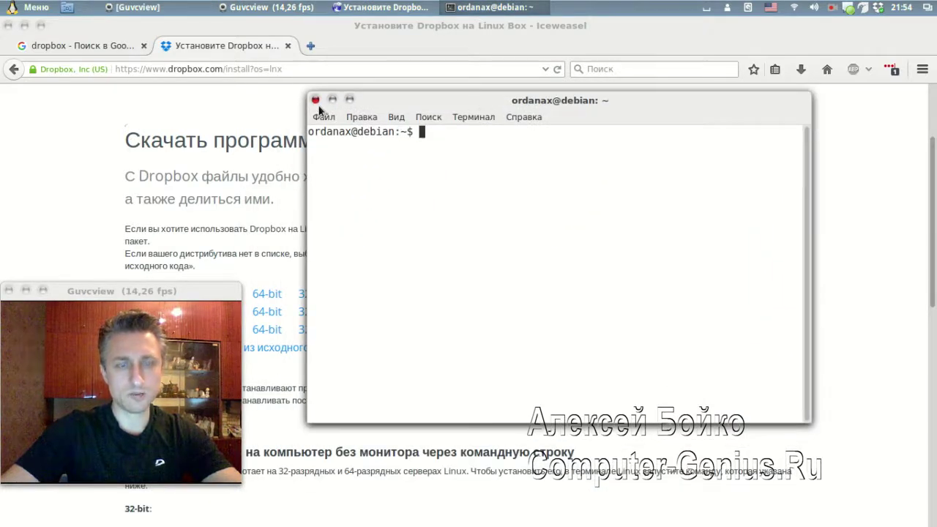
{"action": "left_click", "coordinate": [315, 100]}
{"action": "scroll", "coordinate": [344, 241], "scroll_direction": "down", "scroll_amount": 2}
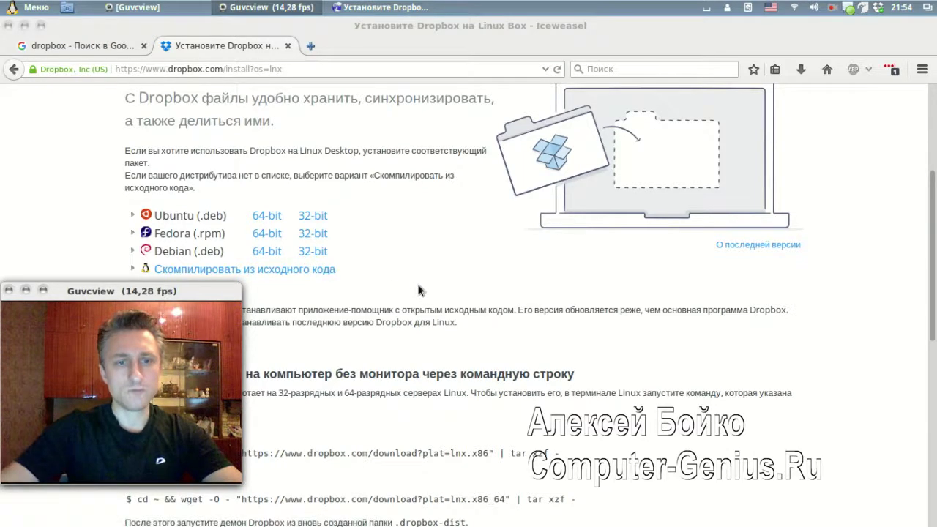
{"action": "scroll", "coordinate": [418, 290], "scroll_direction": "down", "scroll_amount": 1}
{"action": "mouse_move", "coordinate": [380, 512]}
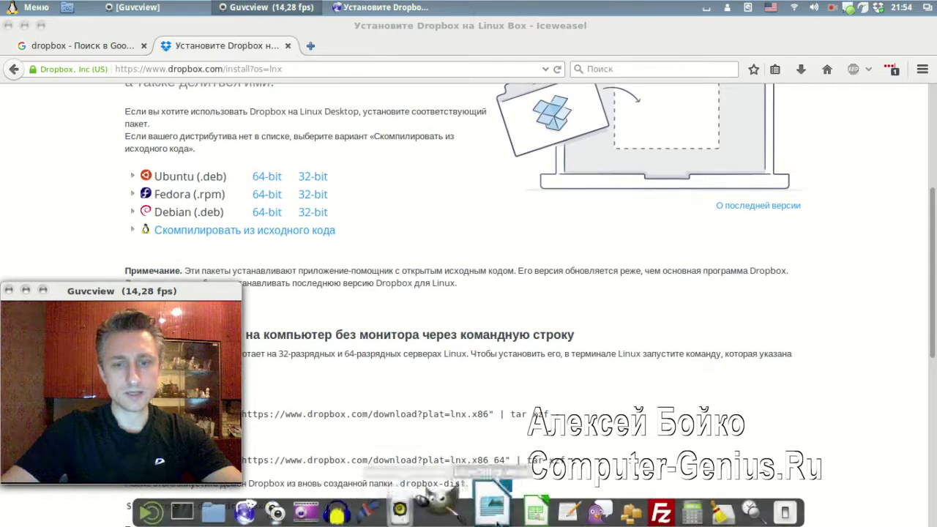